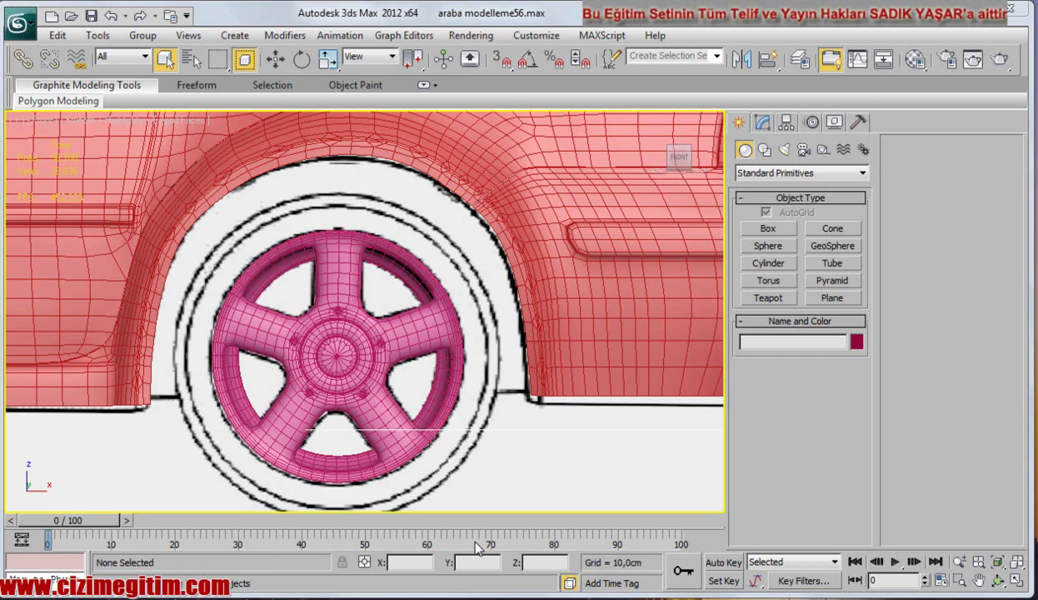
Draw a cylinder from the wheel centre, 90,781 cm in radius and 25,914 cm tall.
middle_click_drag(343, 330, 407, 360)
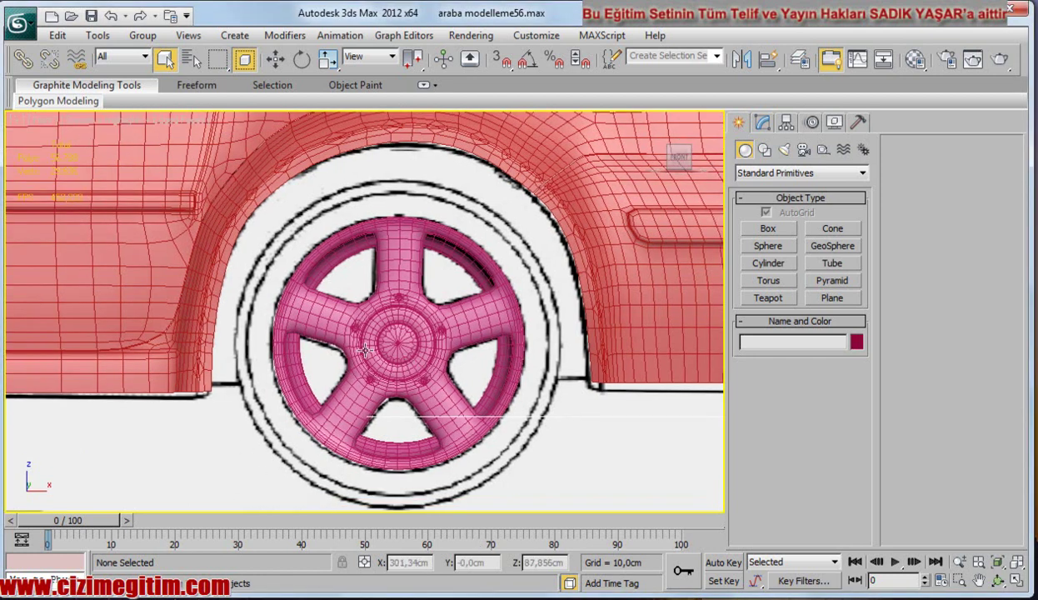
middle_click_drag(493, 339, 500, 348)
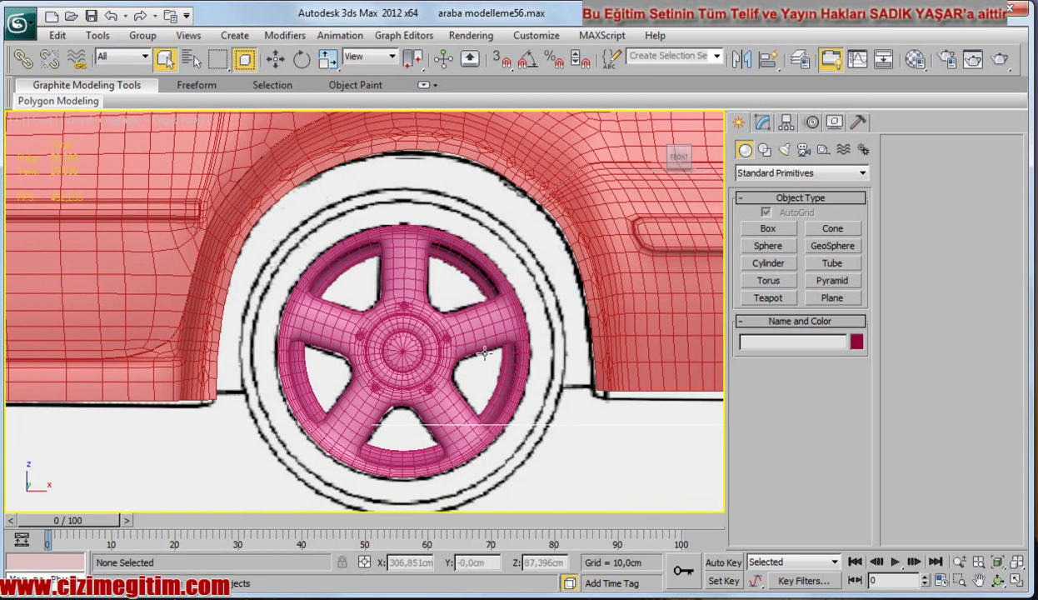
left_click(769, 265)
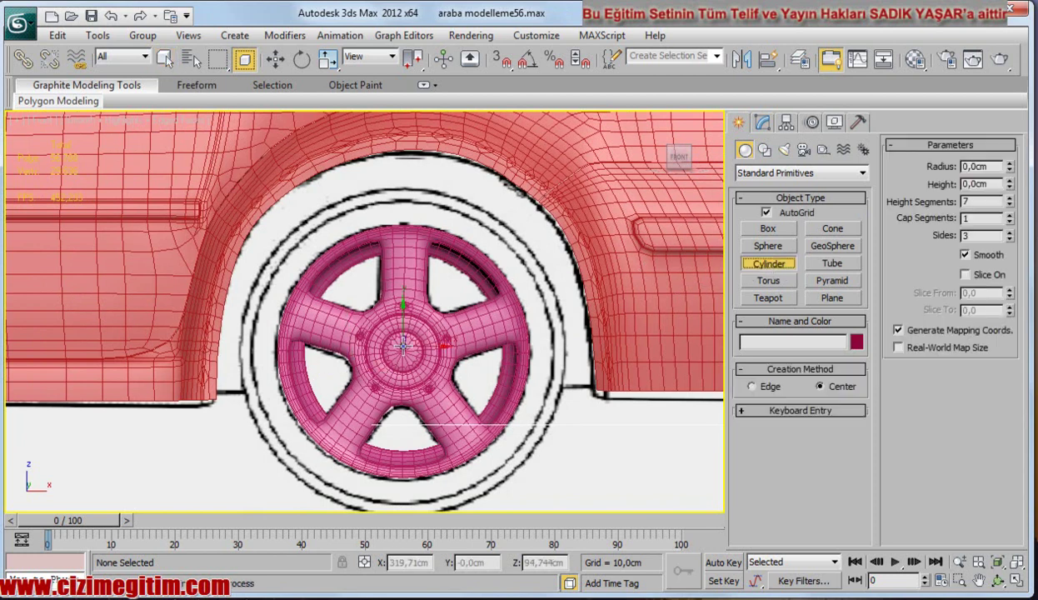
left_click_drag(403, 350, 587, 443)
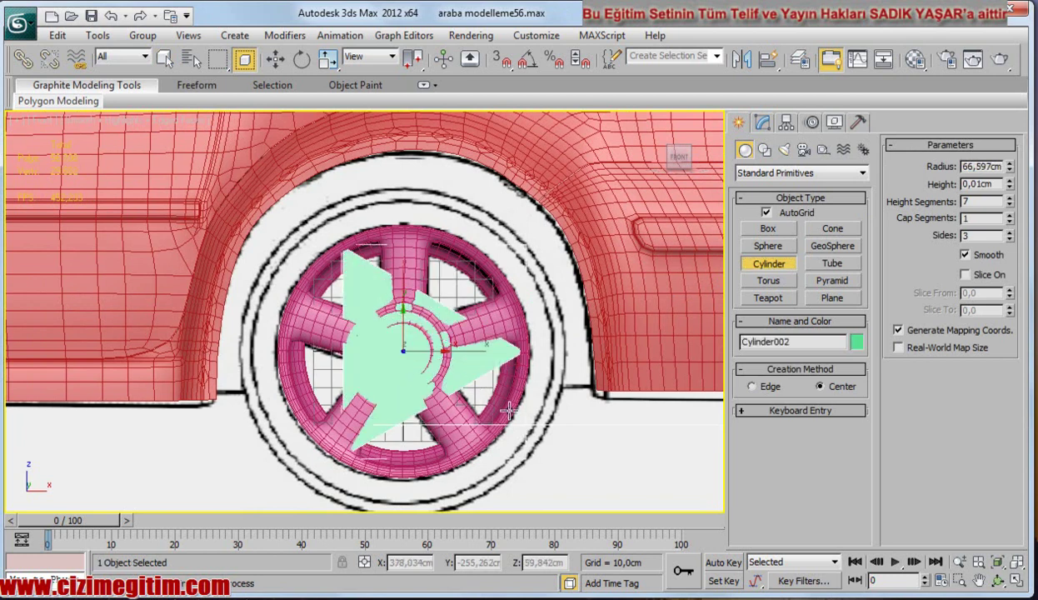
left_click_drag(587, 442, 550, 425)
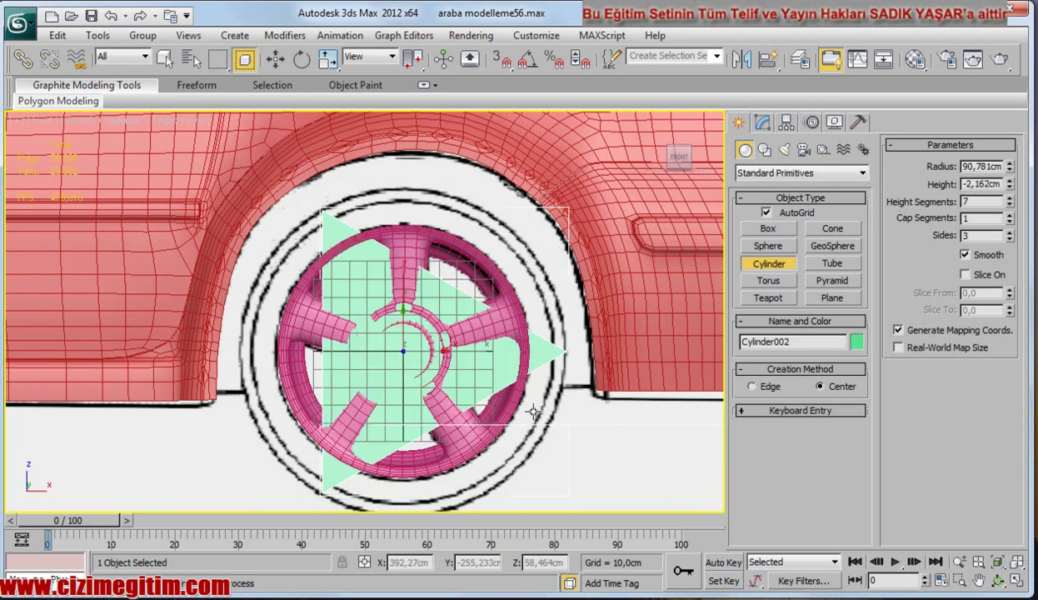
left_click(587, 409)
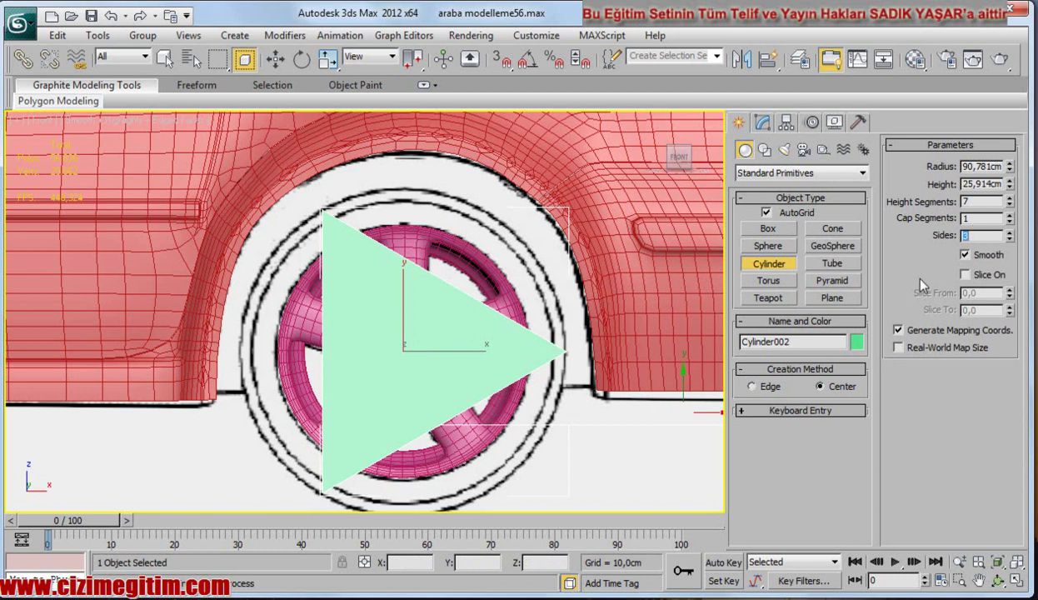
Give the cylinder 100 sides so it is smoothly round.
type("100")
key("Return")
middle_click_drag(342, 283, 345, 264)
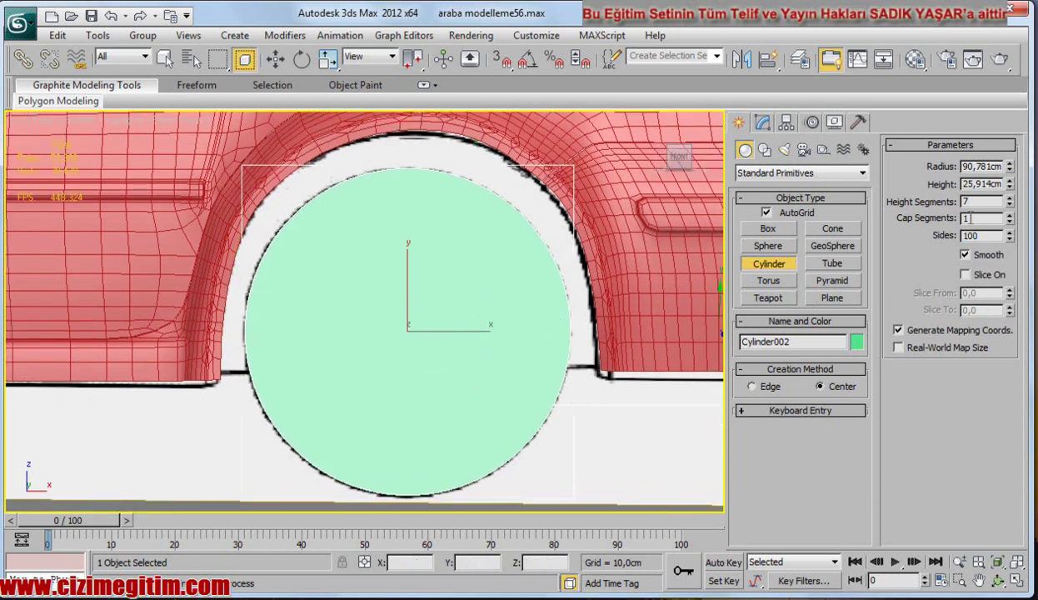
middle_click_drag(334, 247, 336, 267)
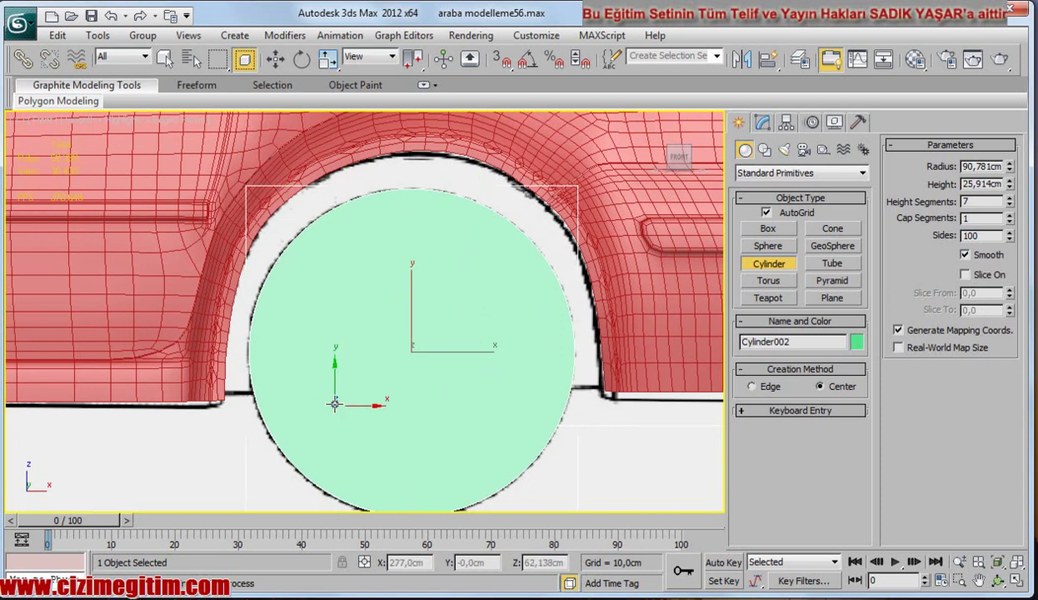
middle_click_drag(334, 405, 317, 352)
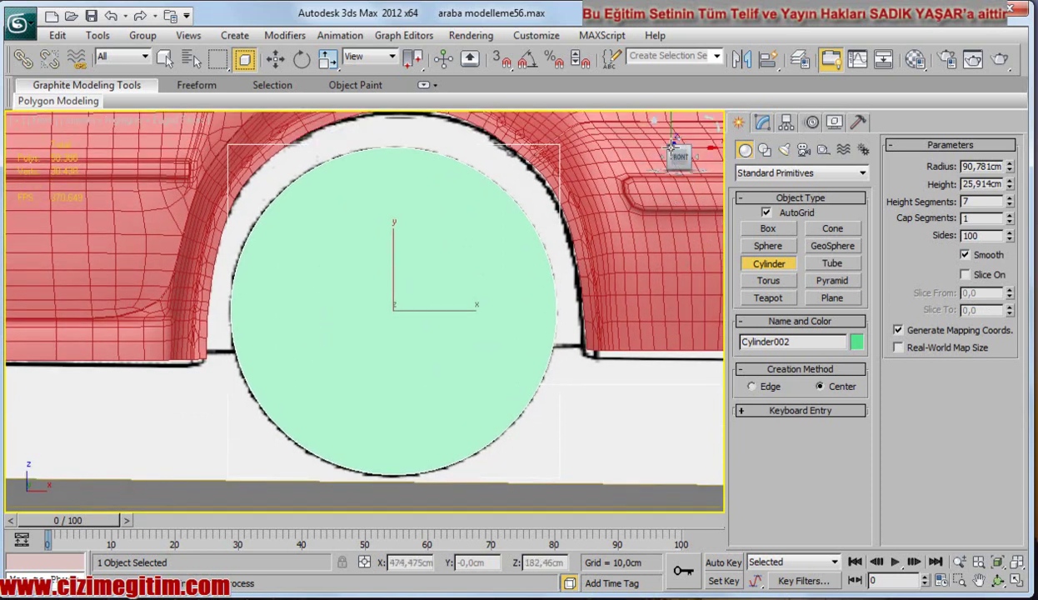
left_click_drag(670, 146, 372, 316)
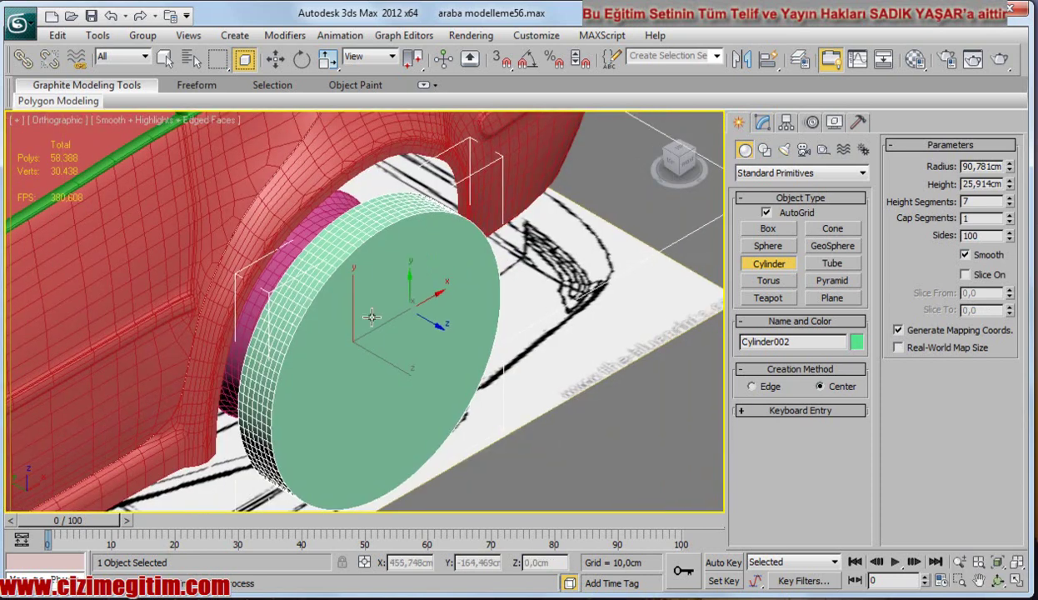
Try 100 cap segments on the cylinder, then settle on 20.
middle_click_drag(373, 316, 389, 301)
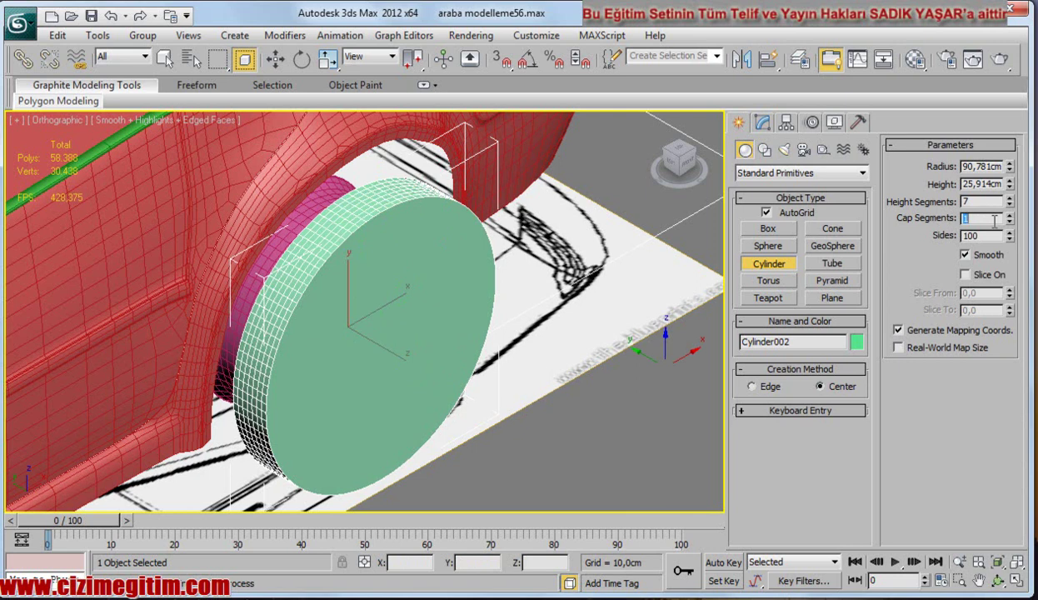
type("00")
key("Return")
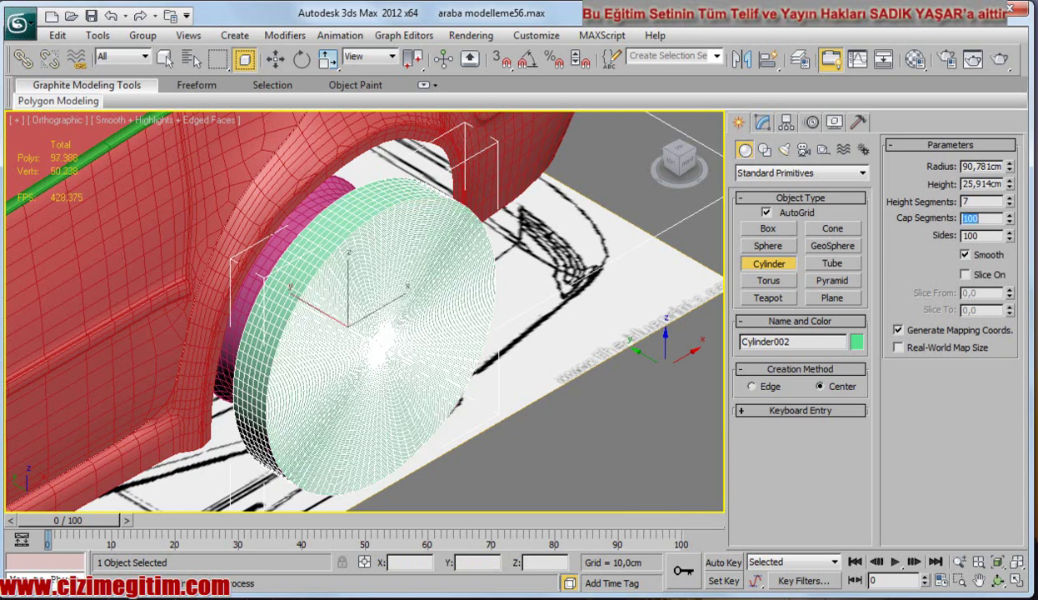
middle_click_drag(383, 317, 466, 275, "alt")
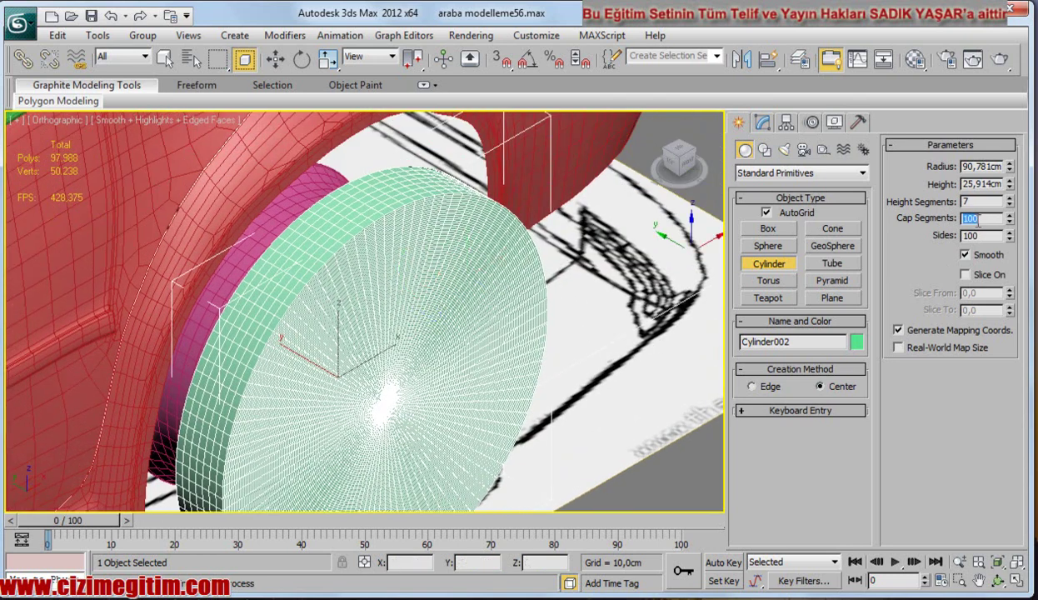
type("20")
key("Return")
mouse_move(400, 341)
middle_mouse_down("alt")
mouse_move(358, 356)
mouse_move(354, 341)
middle_mouse_up("alt")
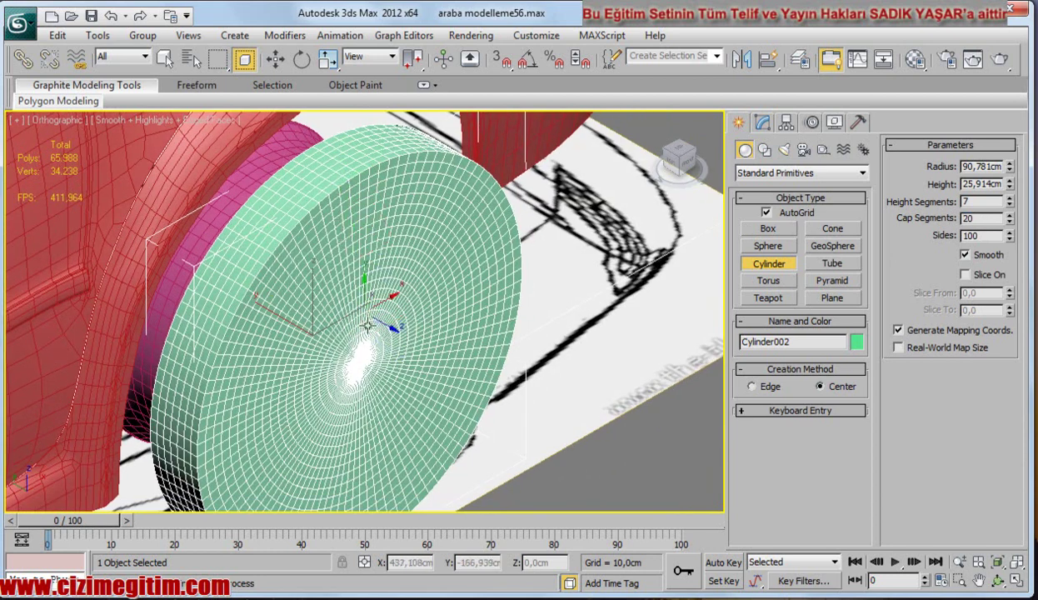
middle_click_drag(382, 400, 391, 374)
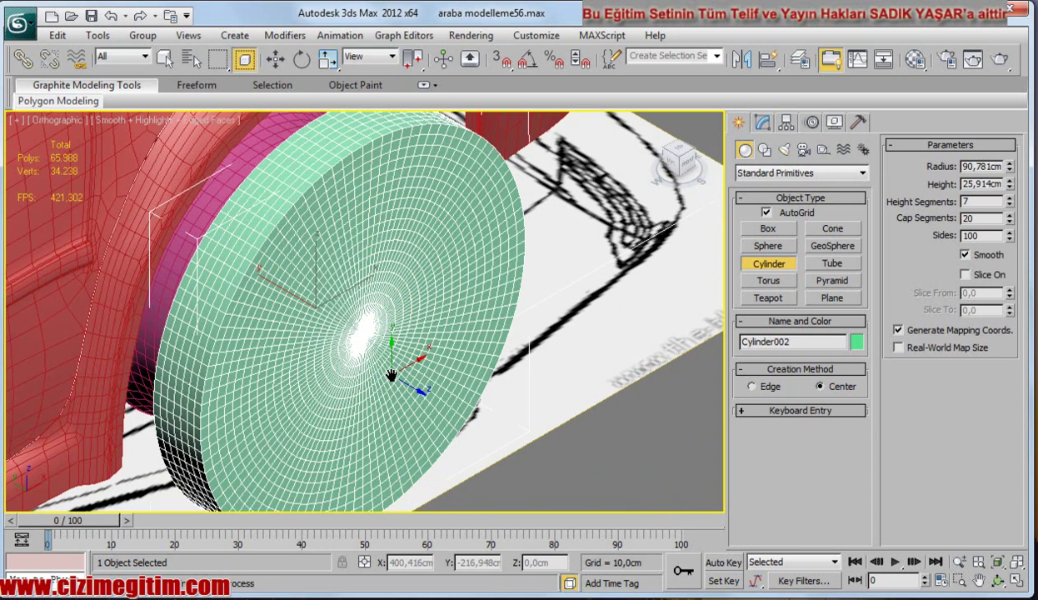
Convert the green cylinder to an Editable Poly from the Front view.
key("f")
scroll(333, 393, "up", 3)
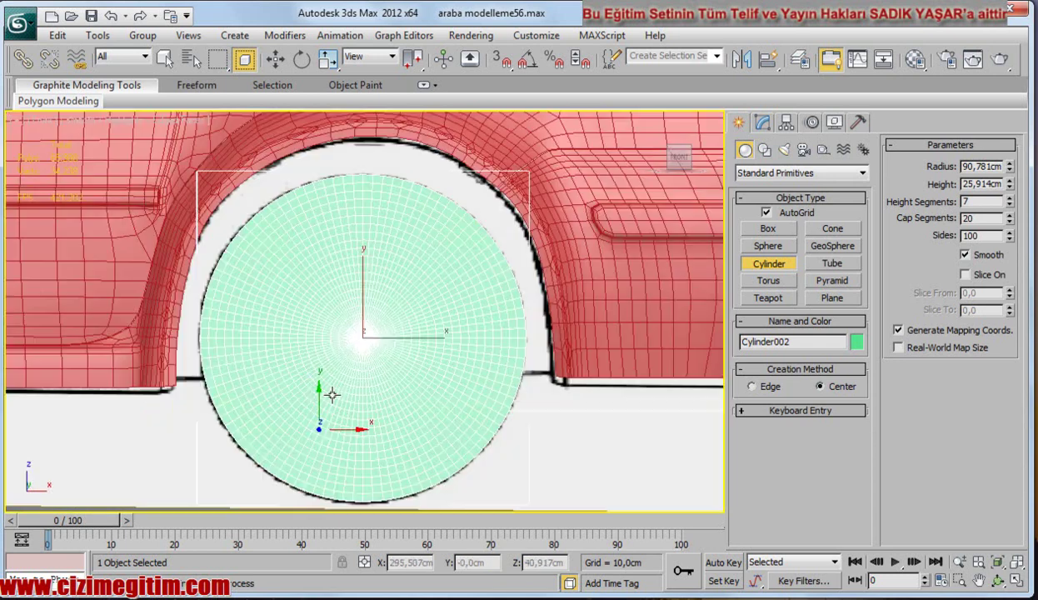
scroll(350, 387, "up", 1)
scroll(367, 357, "up", 1)
scroll(367, 357, "down", 2)
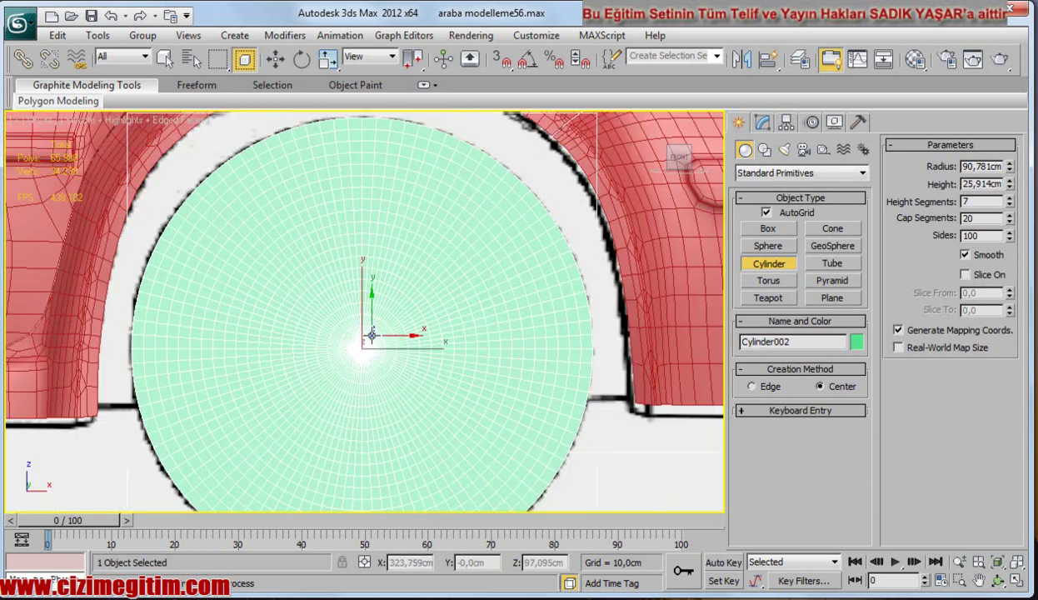
right_click(372, 342)
right_click(372, 341)
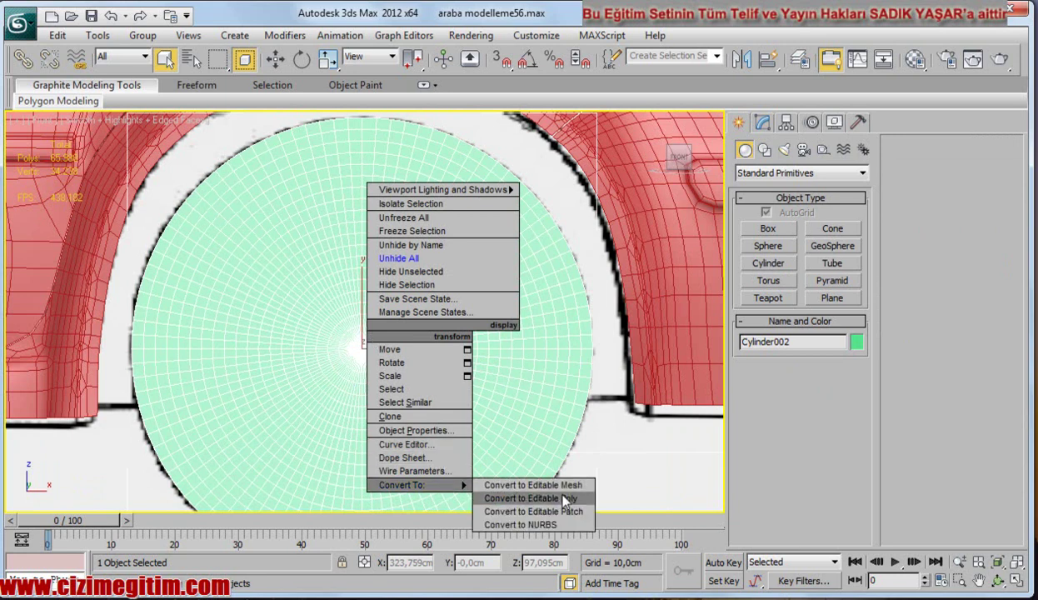
left_click(562, 495)
mouse_move(359, 370)
middle_mouse_down()
mouse_move(362, 313)
mouse_move(361, 359)
middle_mouse_up()
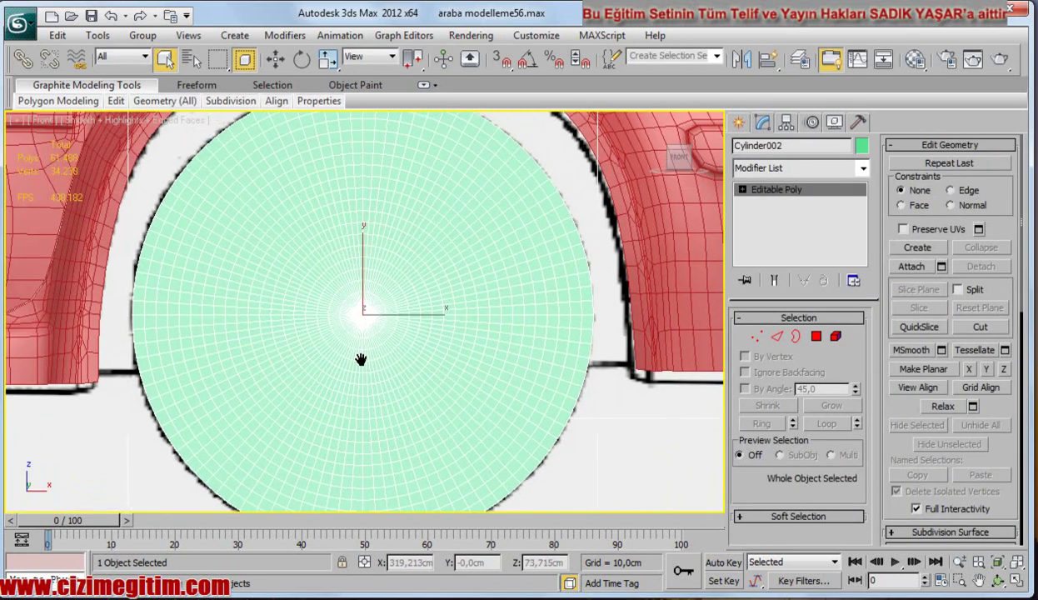
Select the centre cap vertices and convert them into a 200-polygon face selection.
left_click(756, 335)
scroll(456, 338, "up", 1)
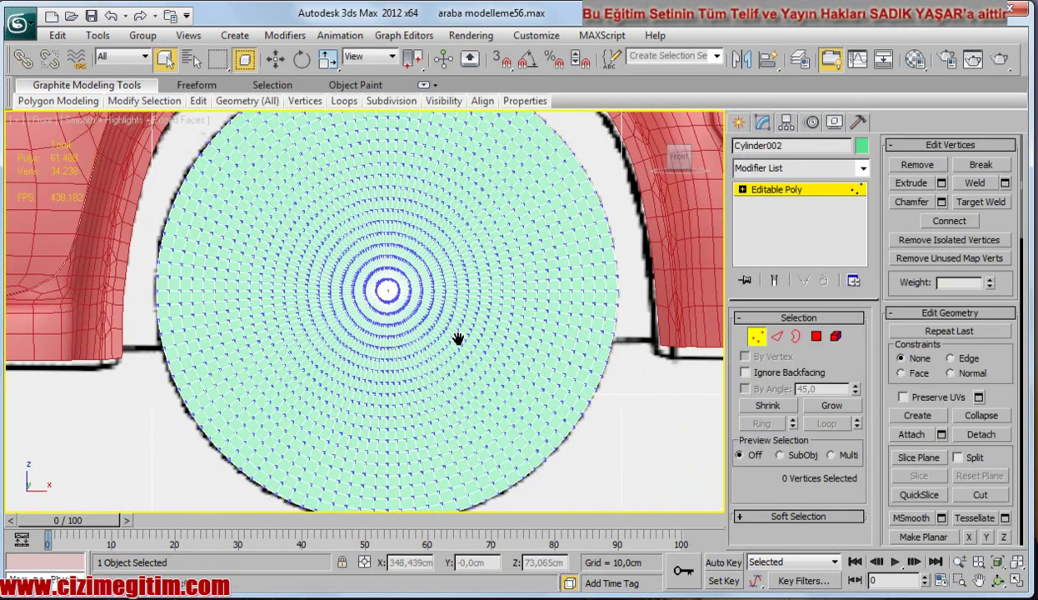
scroll(424, 332, "up", 3)
scroll(415, 367, "up", 2)
middle_click_drag(415, 366, 416, 365)
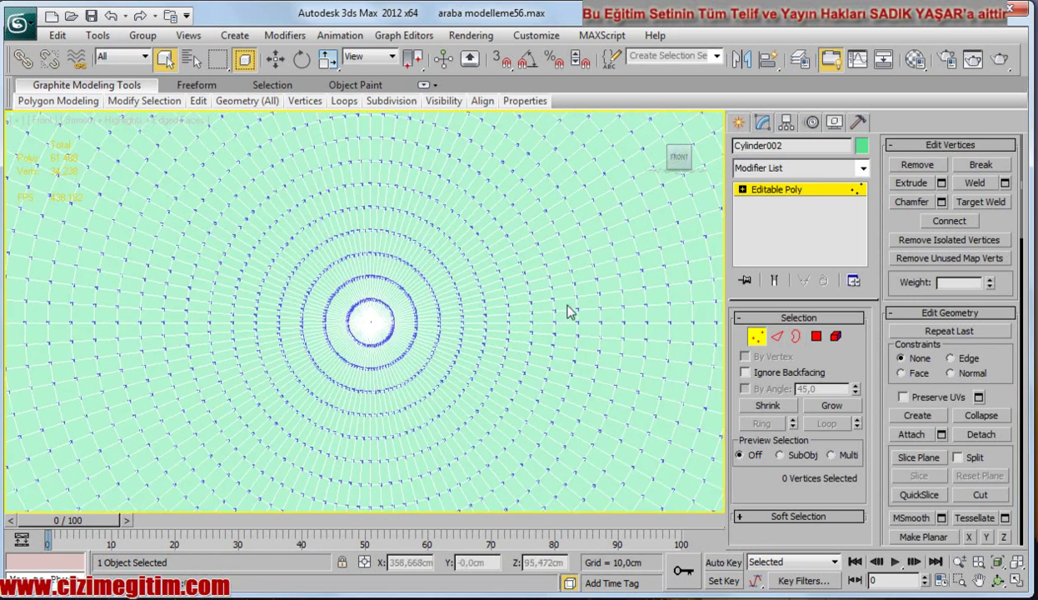
scroll(374, 318, "up", 2)
scroll(370, 303, "up", 2)
left_click_drag(395, 275, 446, 325)
scroll(394, 319, "down", 2)
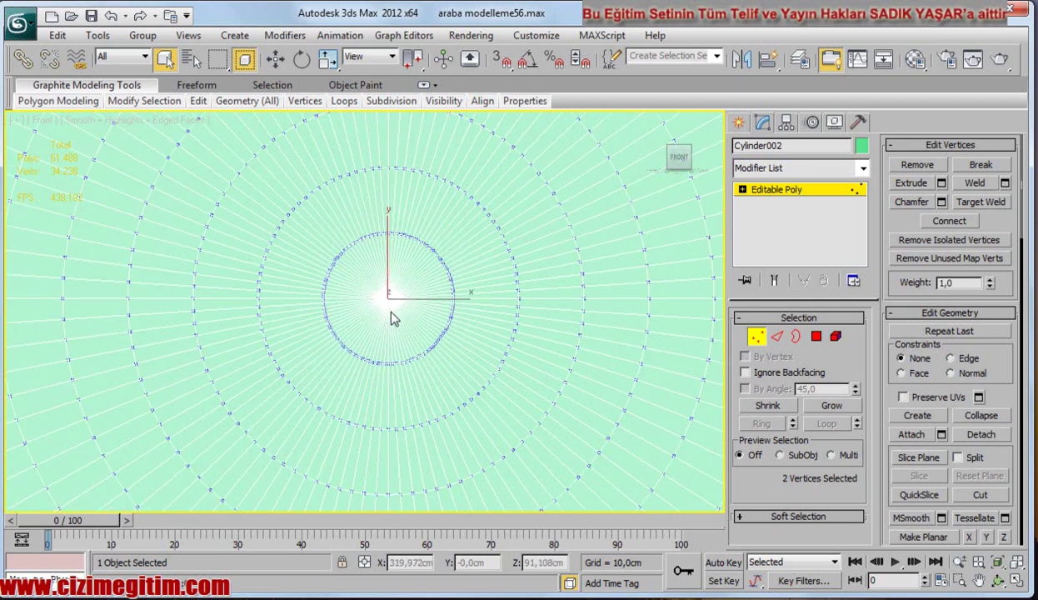
right_click(385, 300)
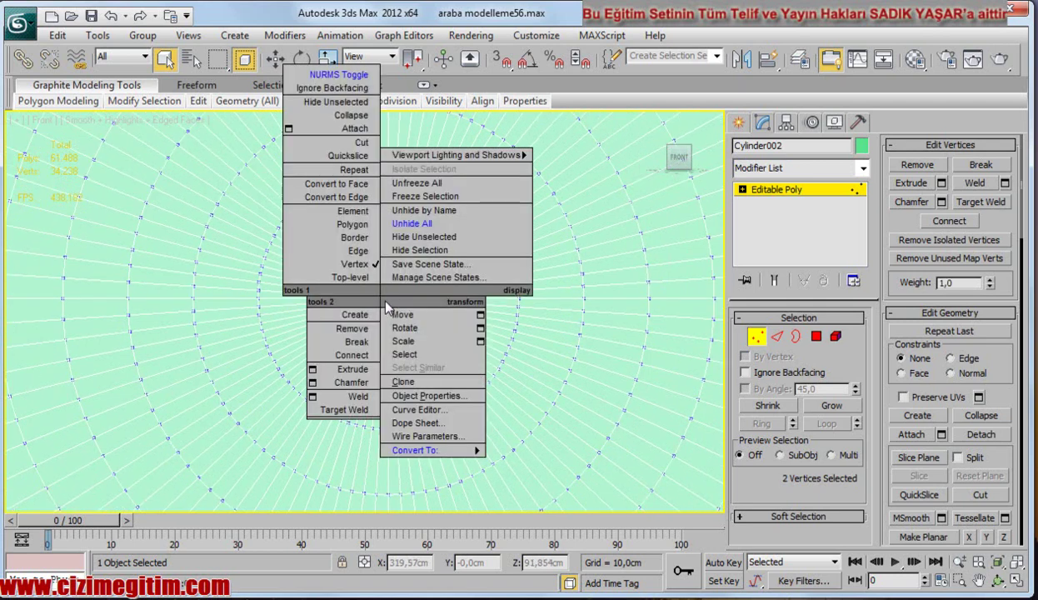
left_click(353, 184)
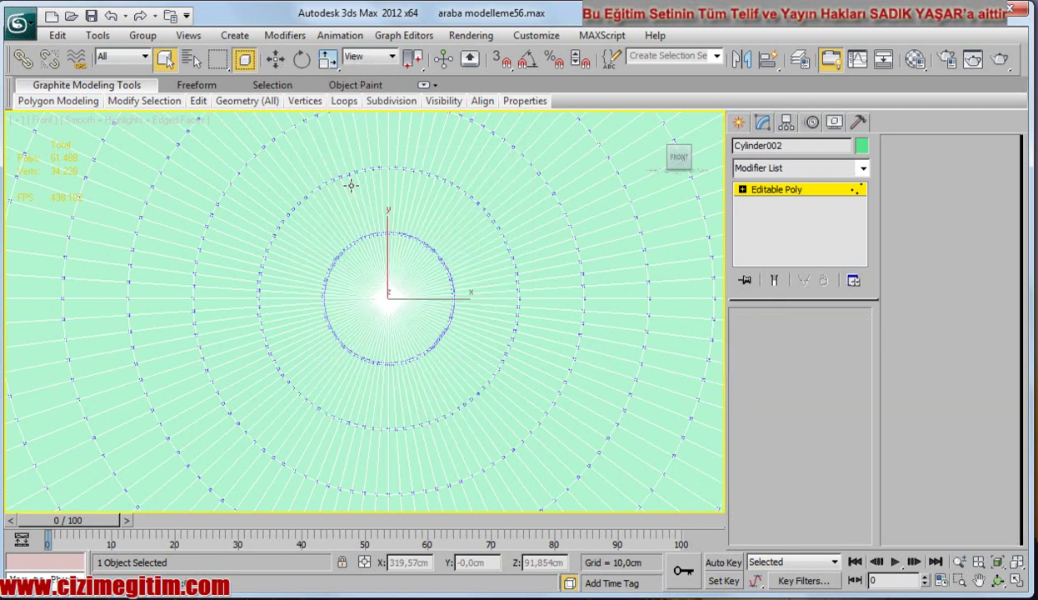
scroll(321, 336, "up", 5)
Grow the centre polygon selection nine rings outward and delete it.
scroll(366, 389, "down", 3)
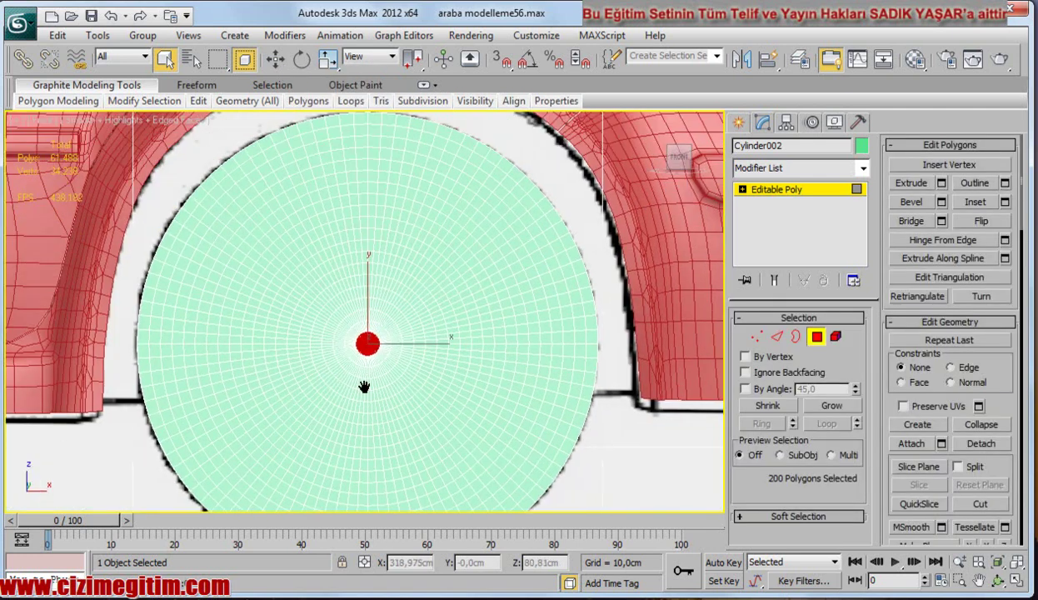
middle_click_drag(366, 389, 363, 358)
scroll(366, 345, "up", 4)
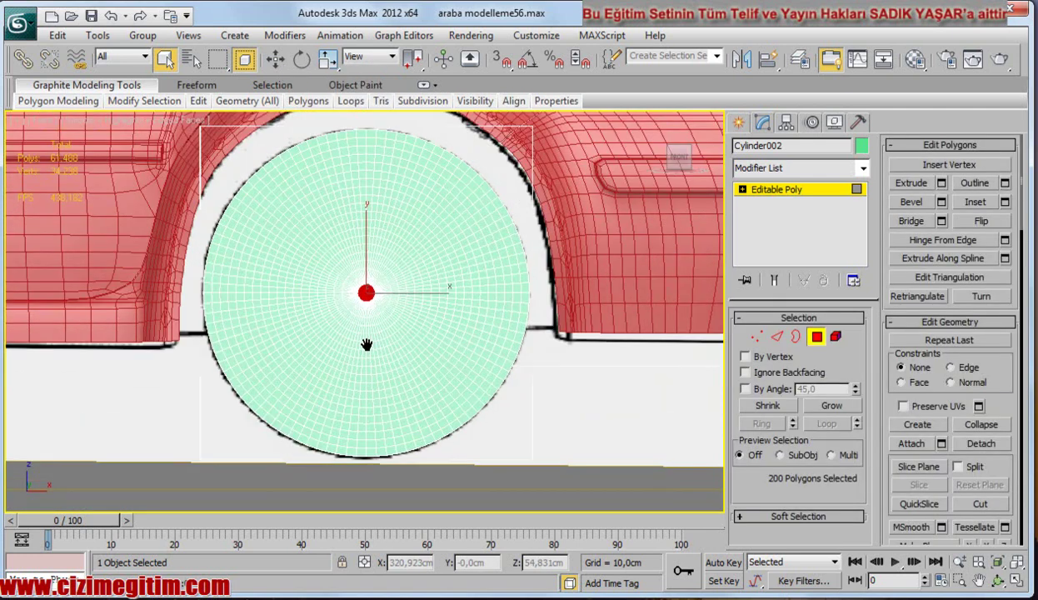
scroll(366, 344, "up", 2)
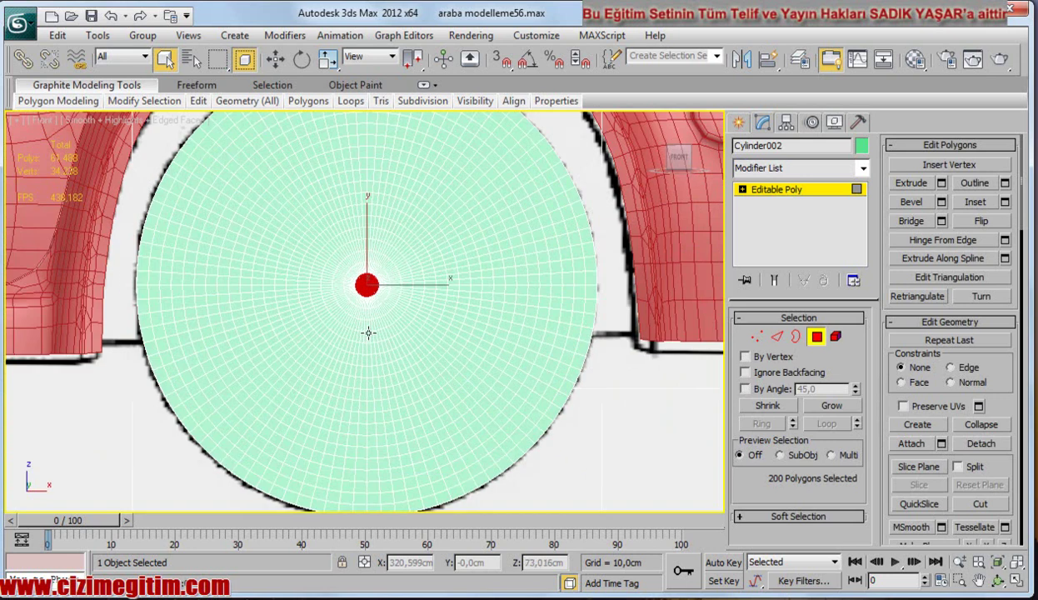
left_click(839, 412)
left_click(839, 412)
left_click(839, 412)
left_click(840, 413)
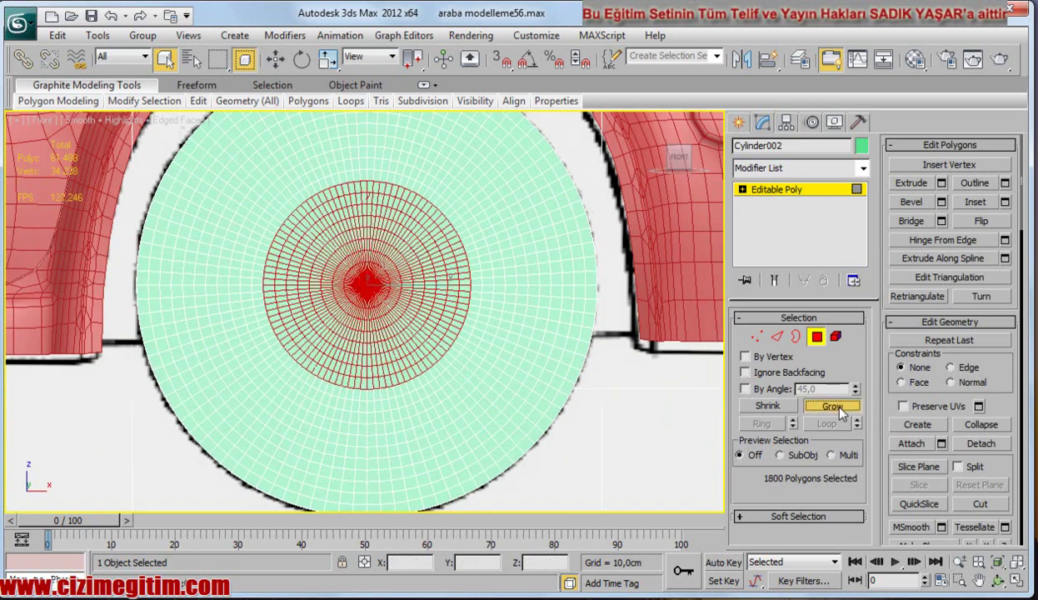
left_click(840, 412)
left_click(840, 412)
left_click(839, 413)
left_click(840, 412)
left_click(839, 413)
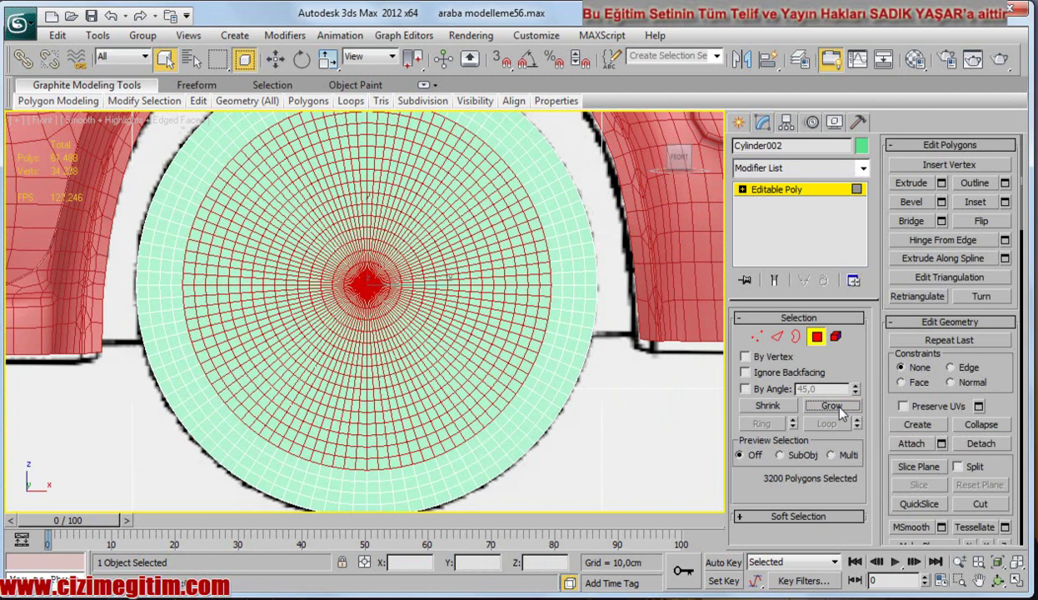
left_click(839, 412)
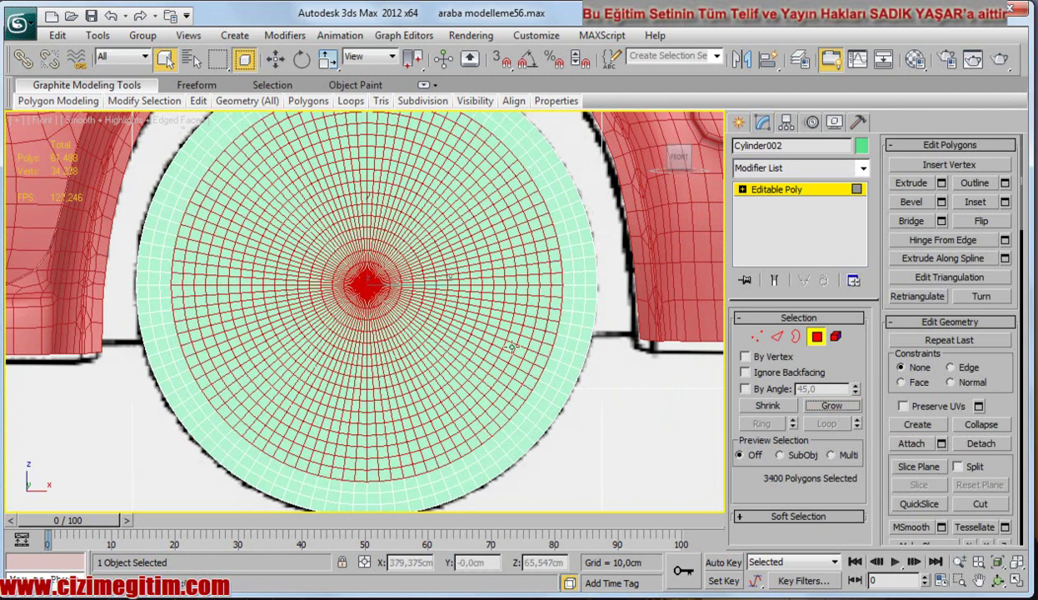
middle_click_drag(459, 335, 494, 379)
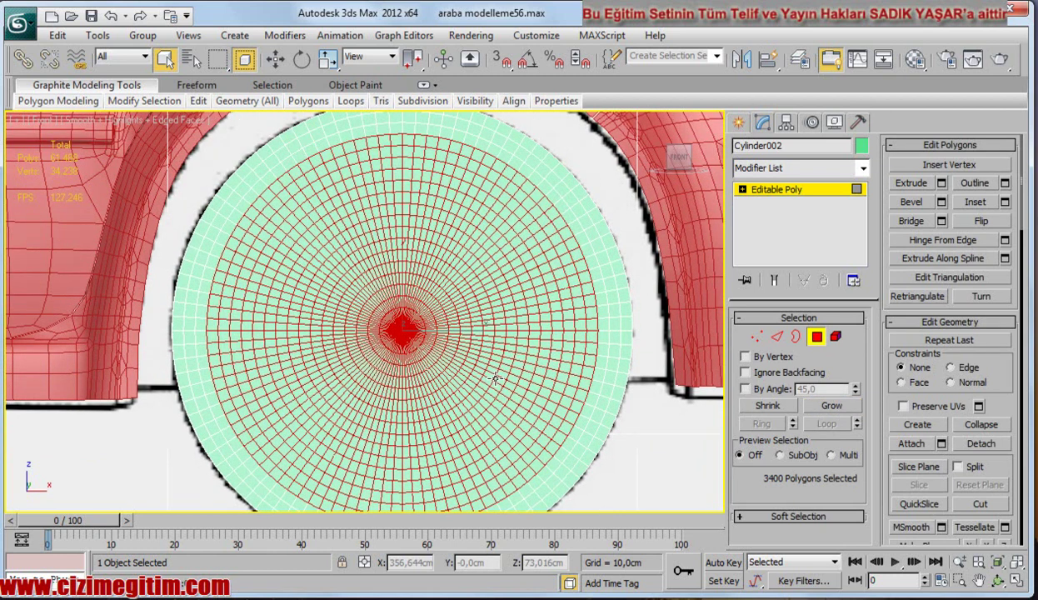
key("Delete")
Undo that deletion, shrink the selection by two rings, and delete the smaller disc.
scroll(428, 321, "down", 1)
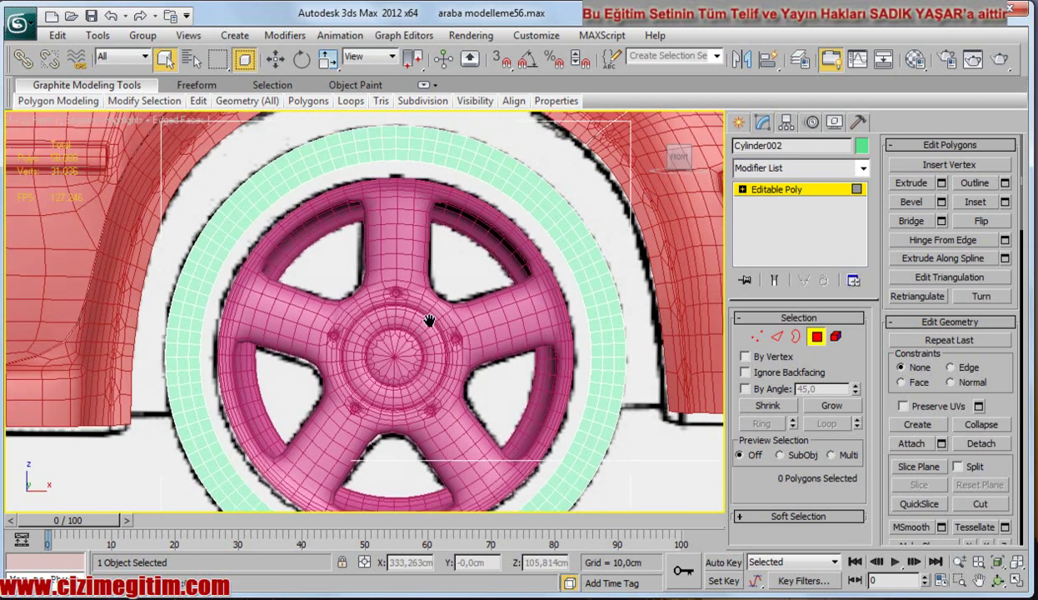
middle_click_drag(428, 321, 423, 282)
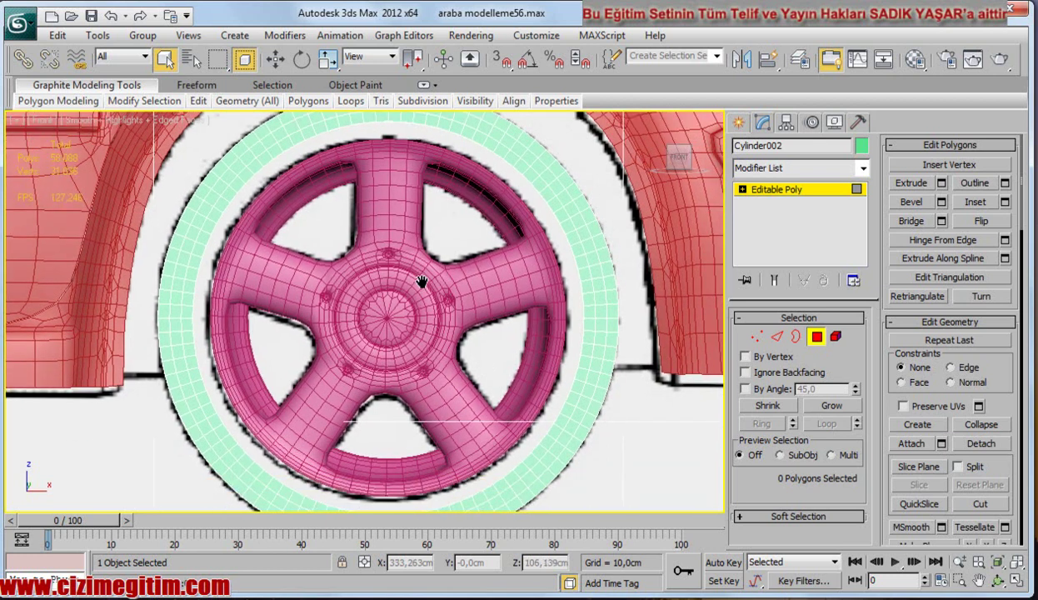
middle_click_drag(430, 278, 438, 273)
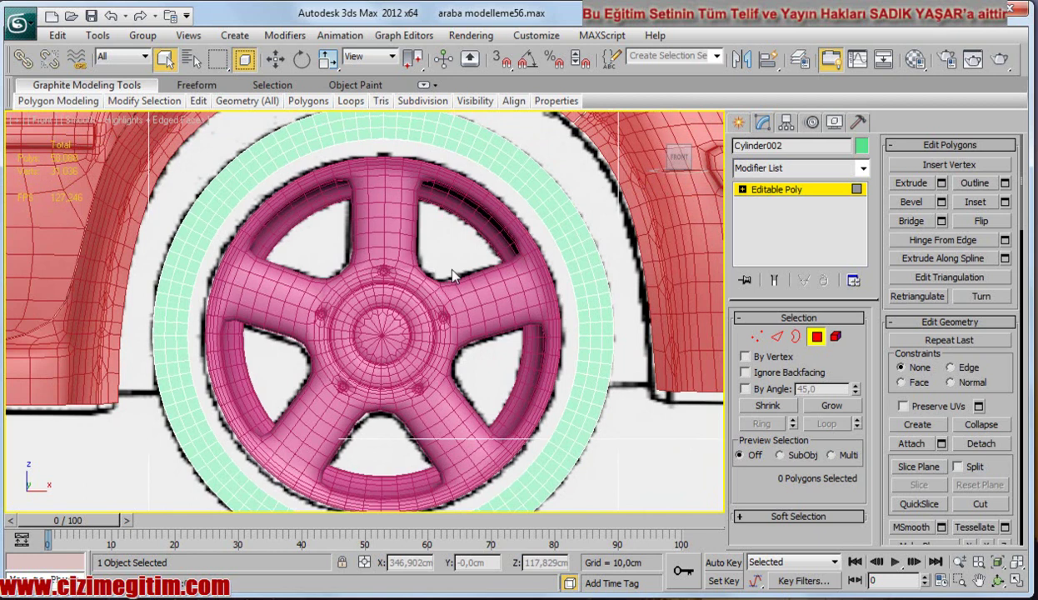
key("ctrl+z")
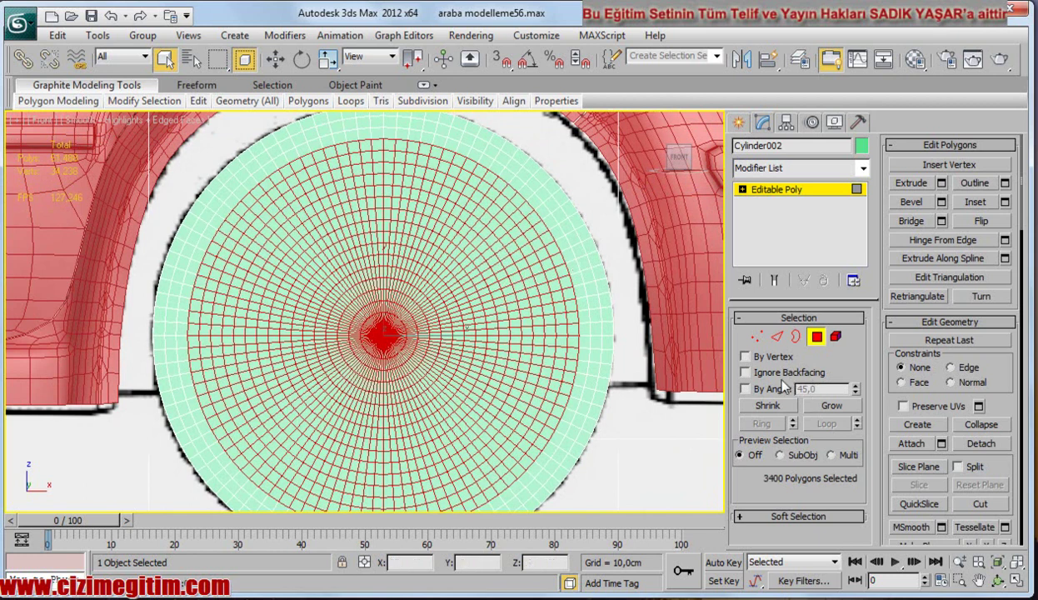
left_click(767, 404)
left_click(767, 405)
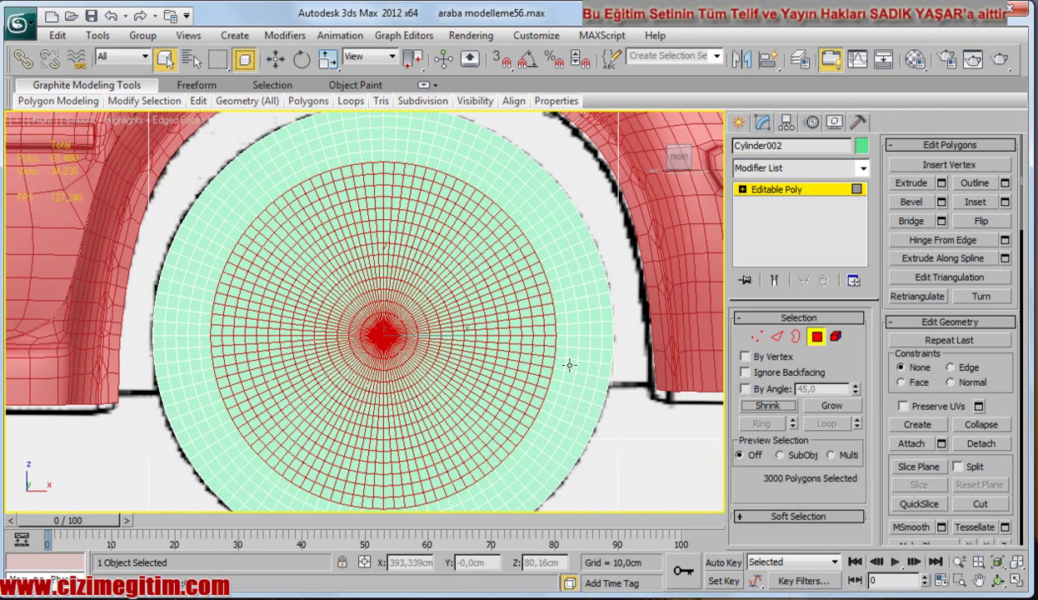
key("Delete")
scroll(394, 335, "up", 2)
scroll(398, 332, "up", 2)
scroll(398, 332, "up", 2)
scroll(403, 243, "down", 3)
scroll(335, 296, "down", 2)
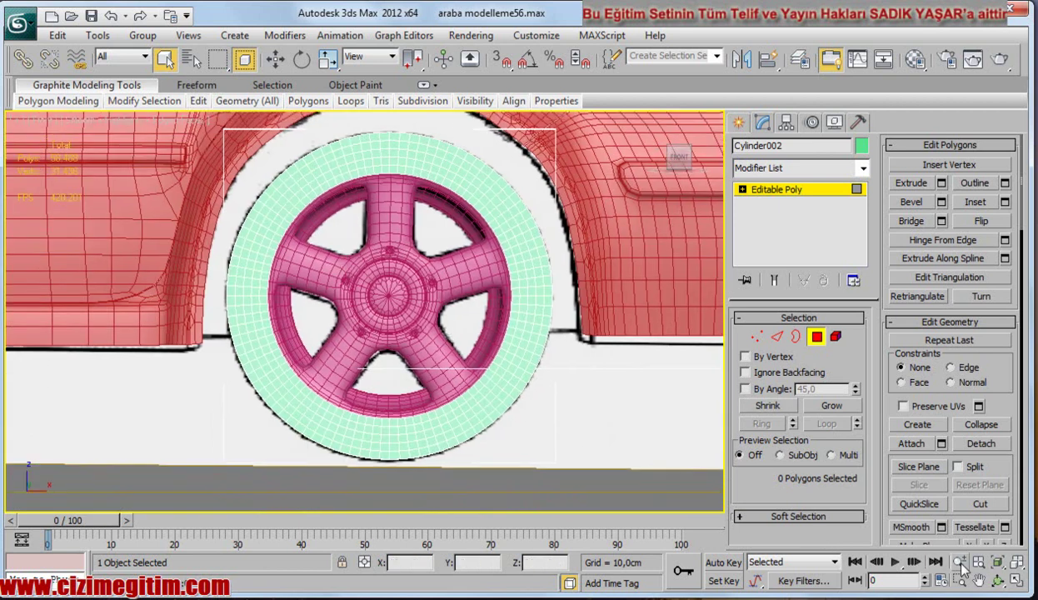
Orbit, zoom and pan around the hollow tire and rim, then exit Polygon sub-object level.
left_click(997, 580)
left_click_drag(427, 329, 442, 370)
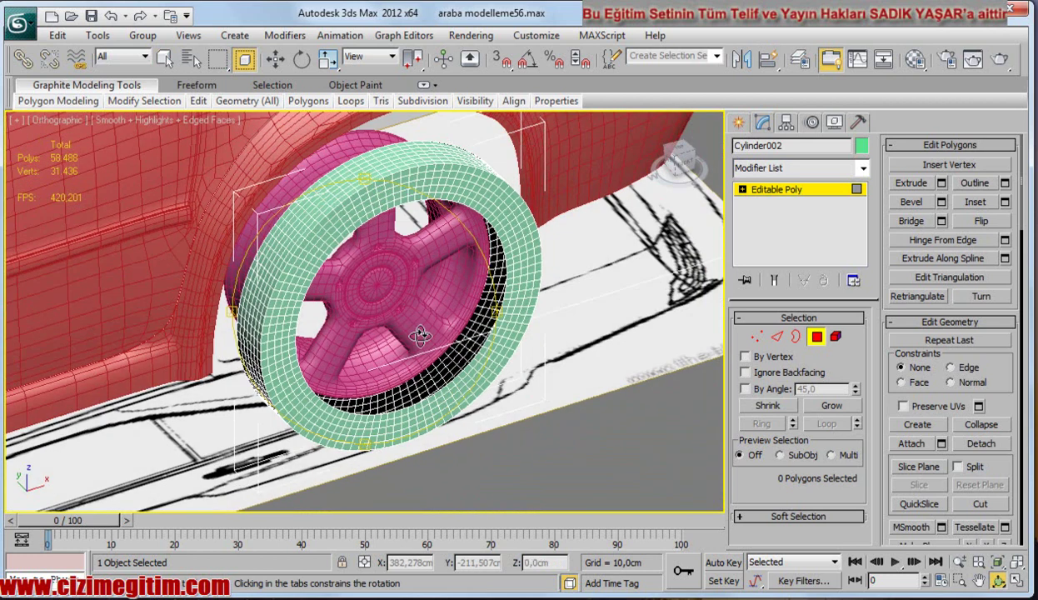
left_click_drag(409, 327, 398, 358)
scroll(398, 333, "up", 3)
mouse_move(398, 320)
middle_mouse_down()
mouse_move(364, 348)
mouse_move(377, 333)
middle_mouse_up()
left_click_drag(377, 333, 370, 315)
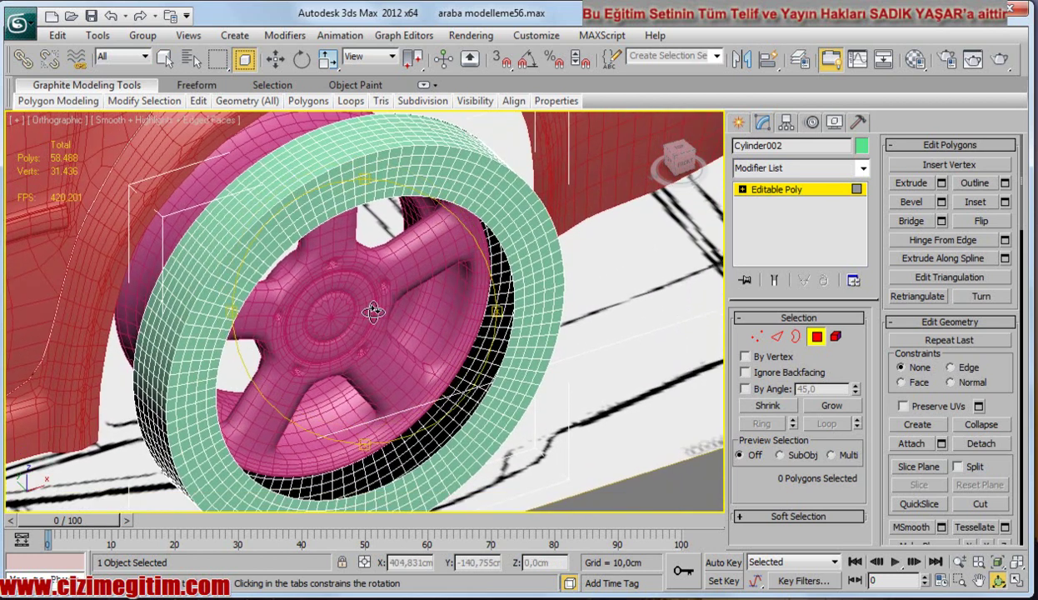
scroll(321, 241, "up", 3)
scroll(321, 250, "up", 3)
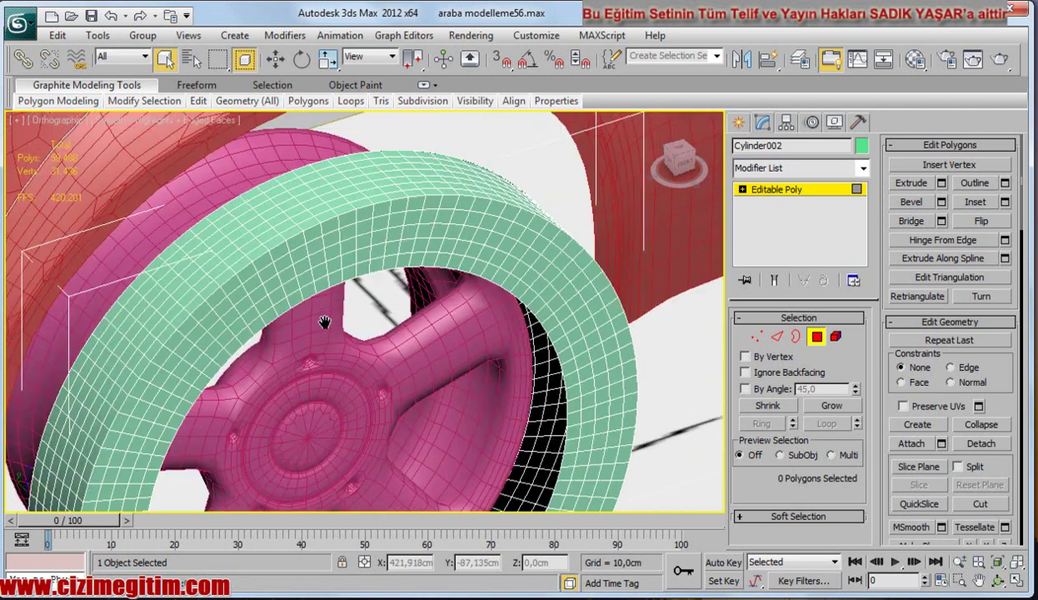
middle_click_drag(321, 271, 345, 327)
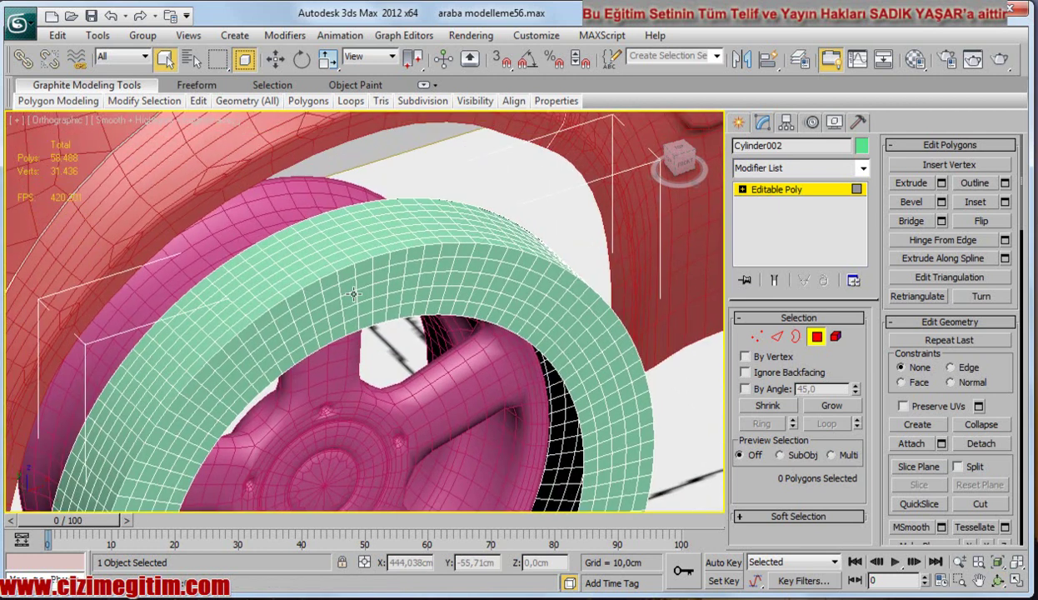
scroll(311, 277, "down", 2)
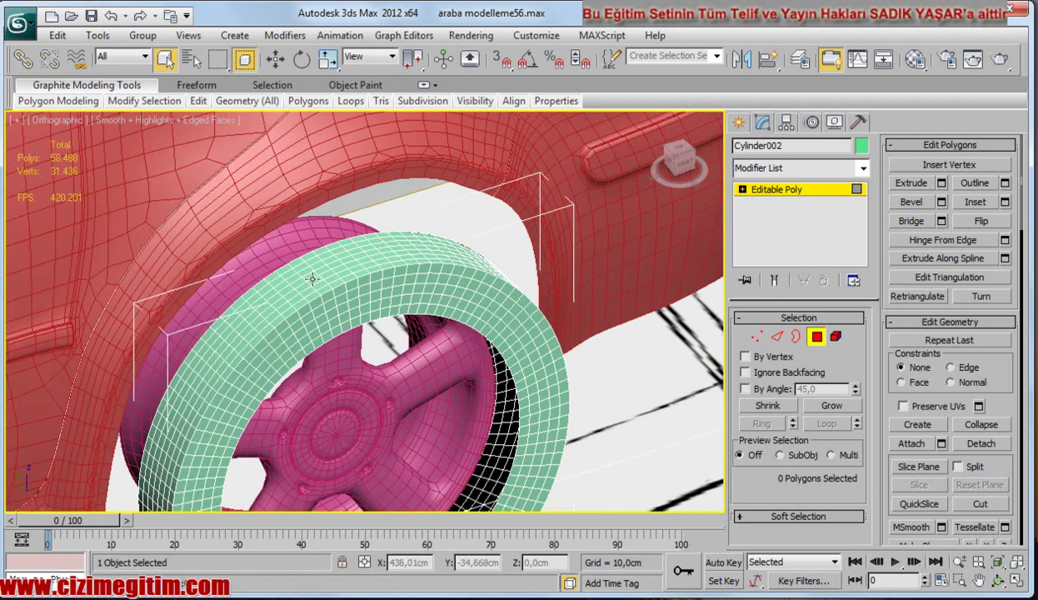
middle_click_drag(393, 363, 377, 278)
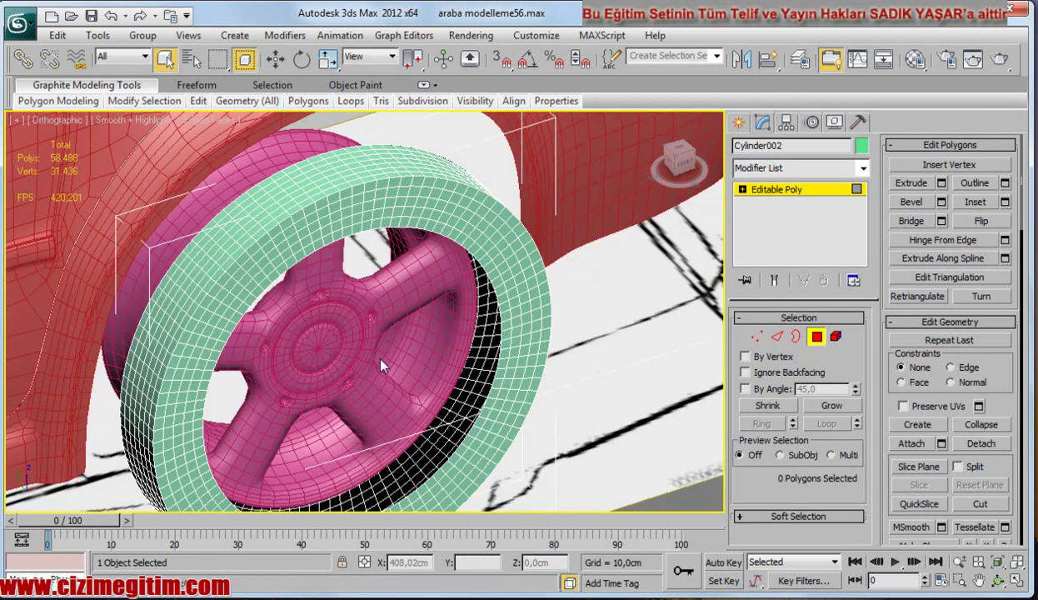
middle_click_drag(372, 352, 359, 341)
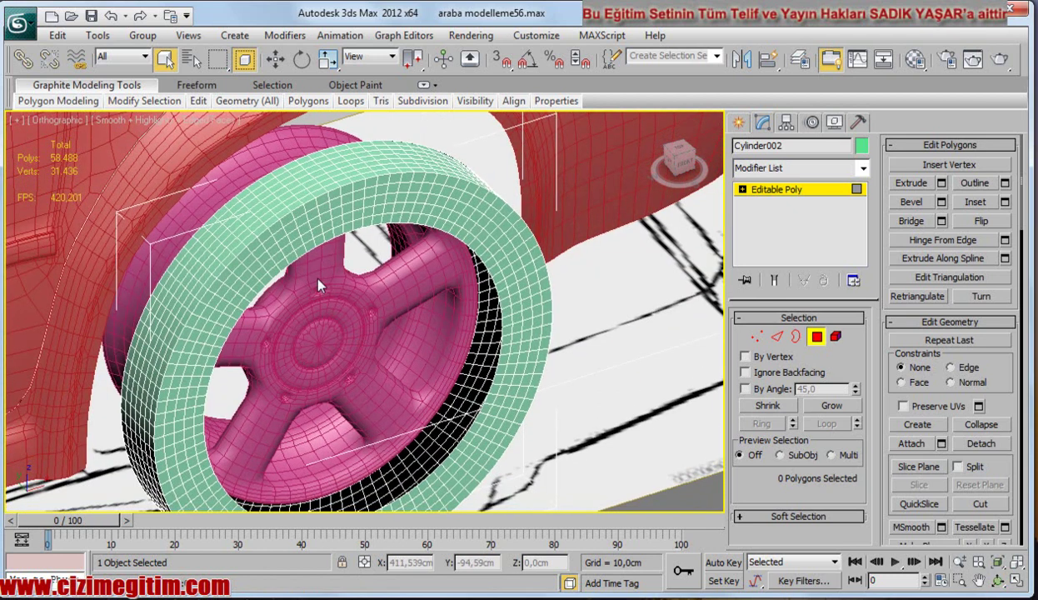
middle_click_drag(318, 284, 323, 342, "alt")
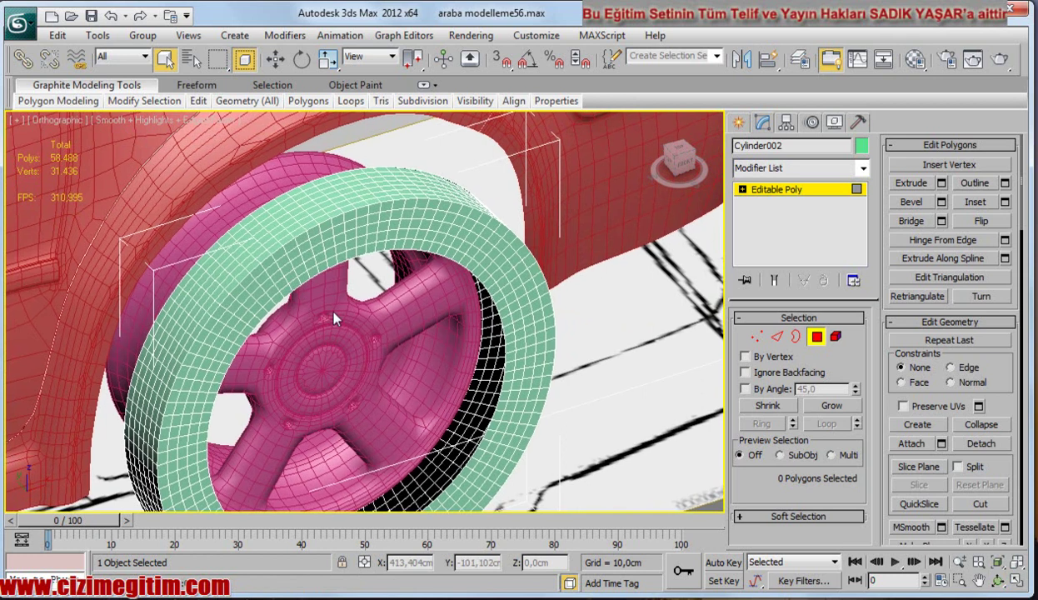
left_click(800, 191)
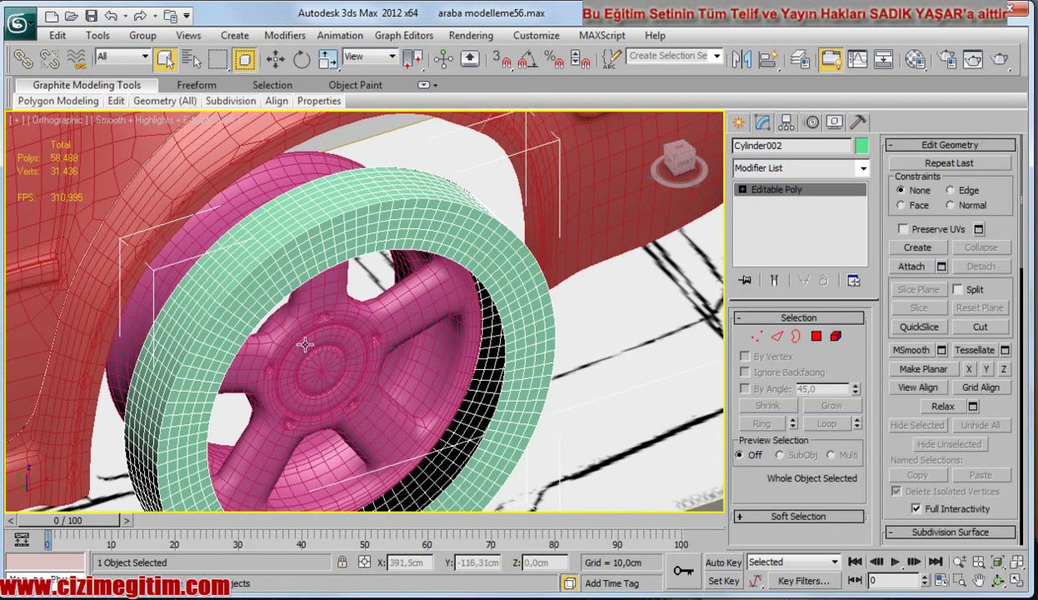
Hide everything except the tire and pink rim, then view them from Top with nothing selected.
left_click(312, 334, "ctrl")
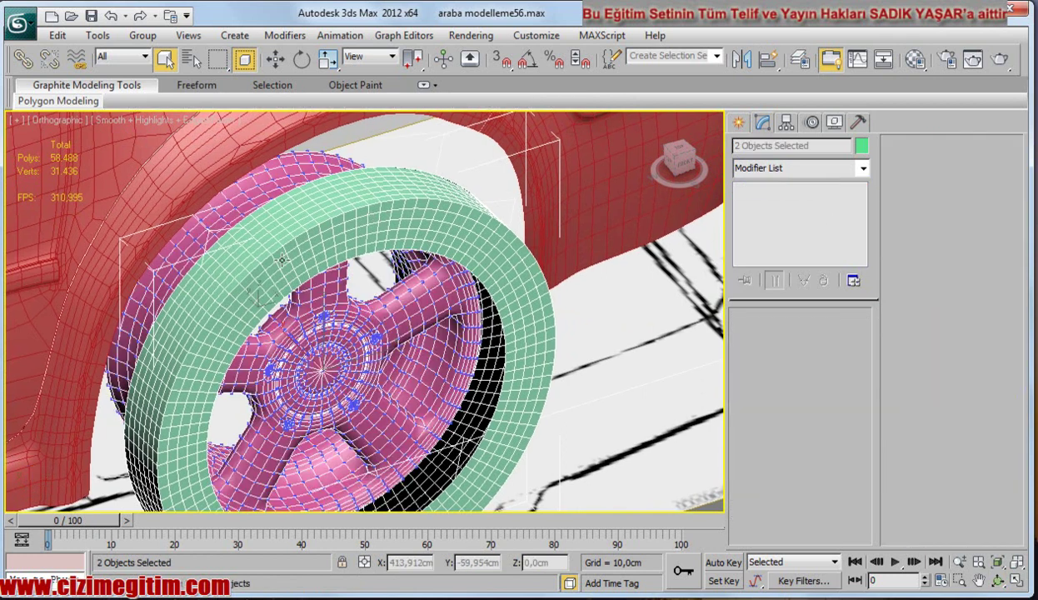
middle_click_drag(219, 327, 283, 275, "alt")
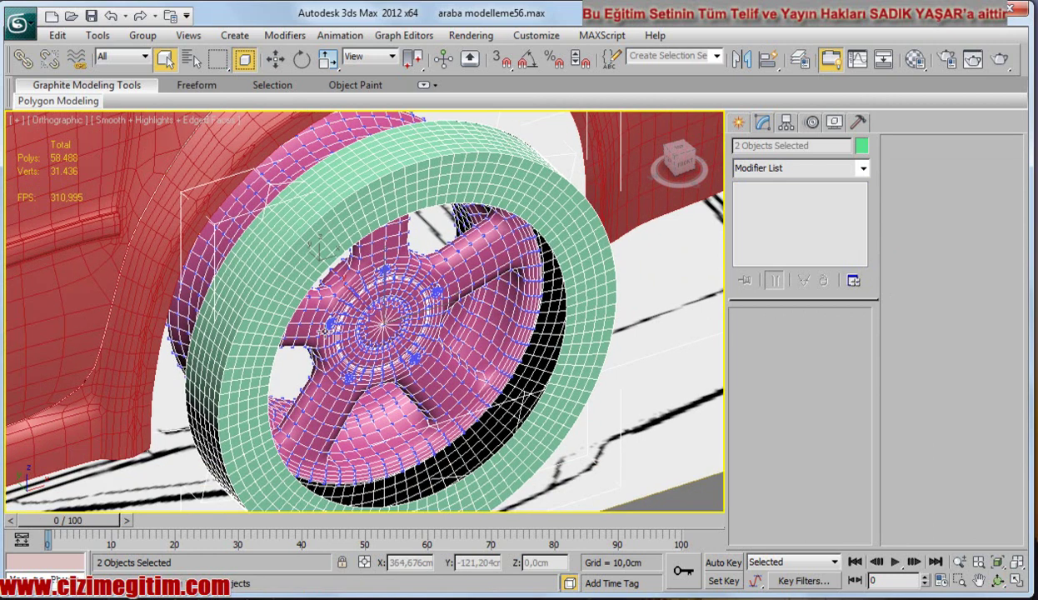
middle_click_drag(316, 323, 341, 323, "alt")
right_click(343, 322)
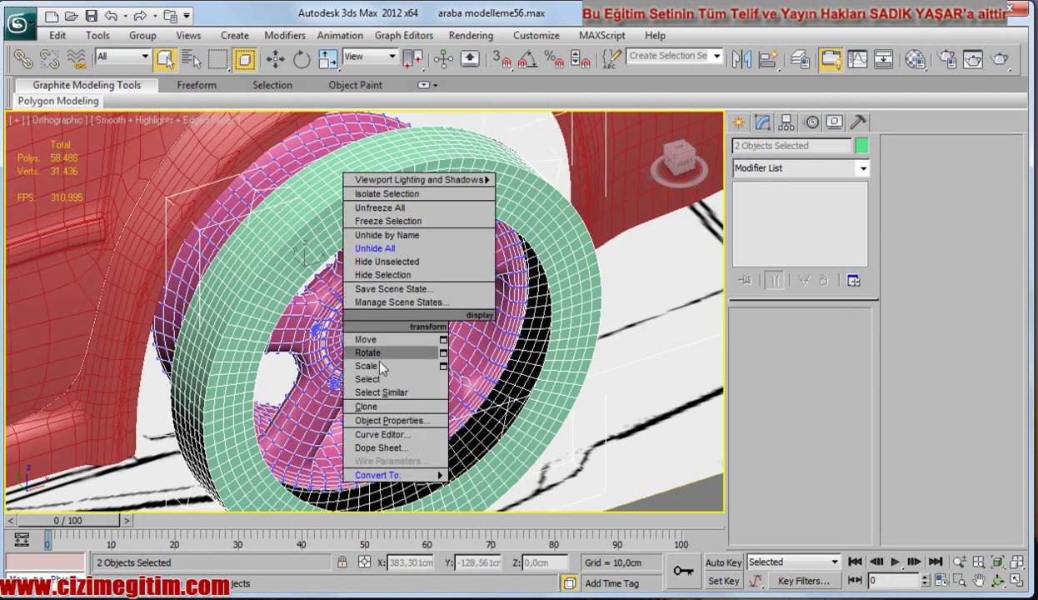
left_click(402, 266)
mouse_move(391, 271)
middle_mouse_down("alt")
mouse_move(276, 366)
mouse_move(274, 322)
mouse_move(206, 304)
middle_mouse_up("alt")
key("t")
left_click(344, 413)
Move the green tire about 24 cm along Y further onto the rim.
scroll(364, 416, "up", 3)
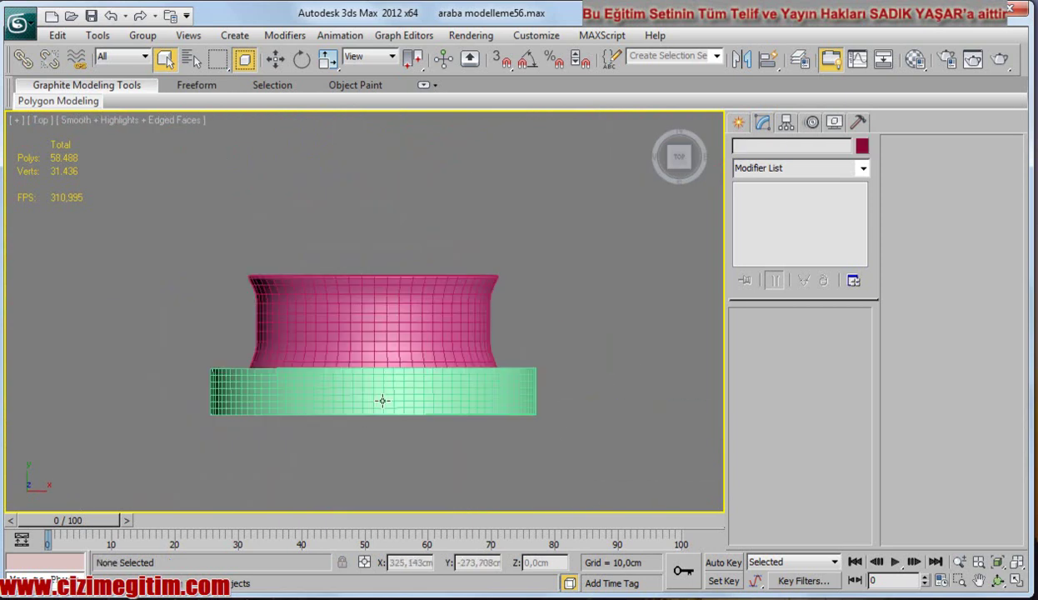
left_click(361, 414)
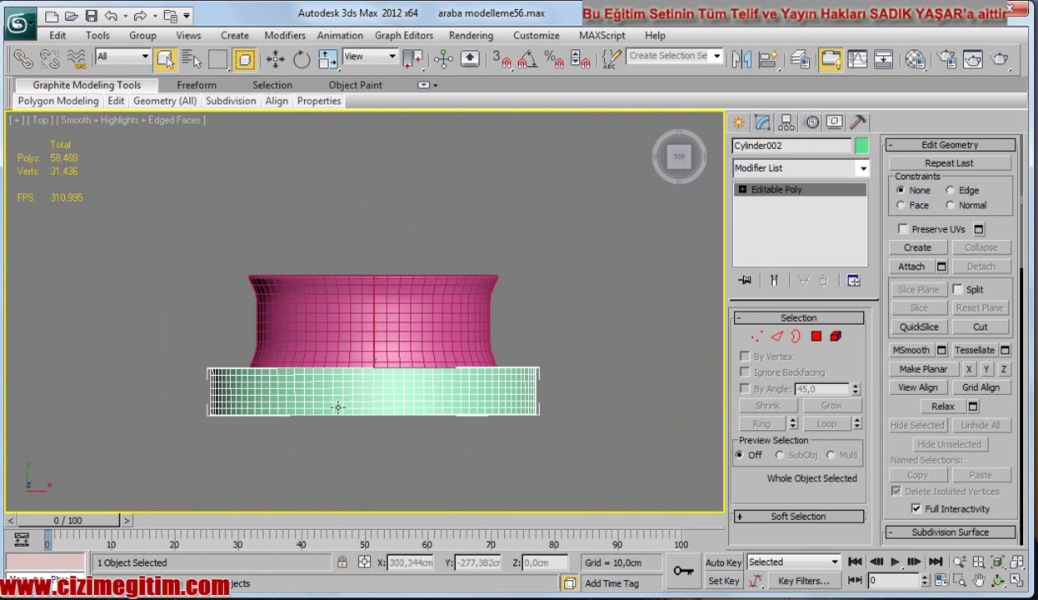
key("w")
left_click_drag(372, 318, 377, 273)
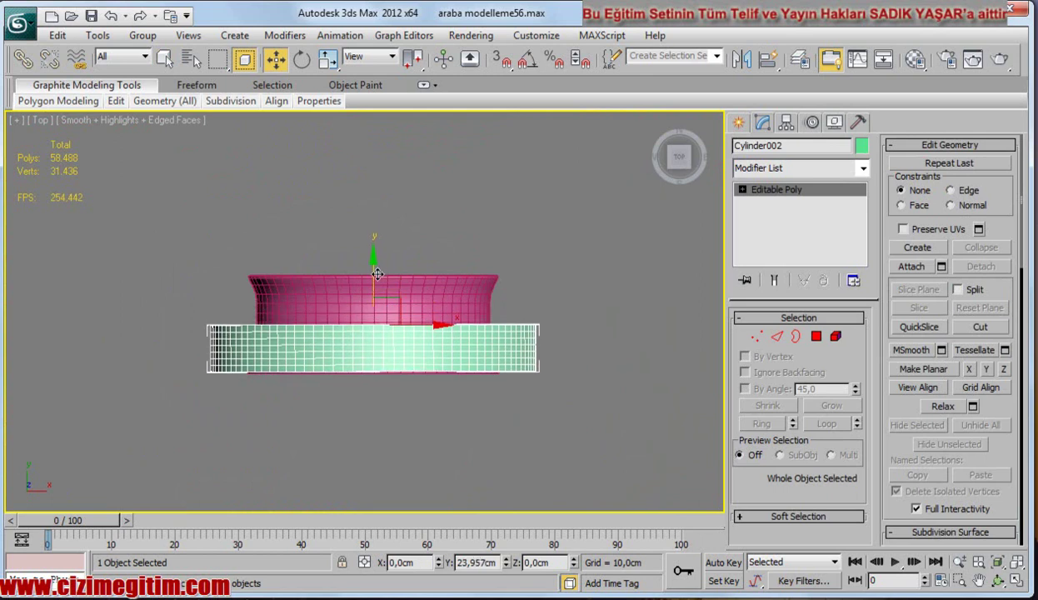
middle_click_drag(364, 409, 369, 383)
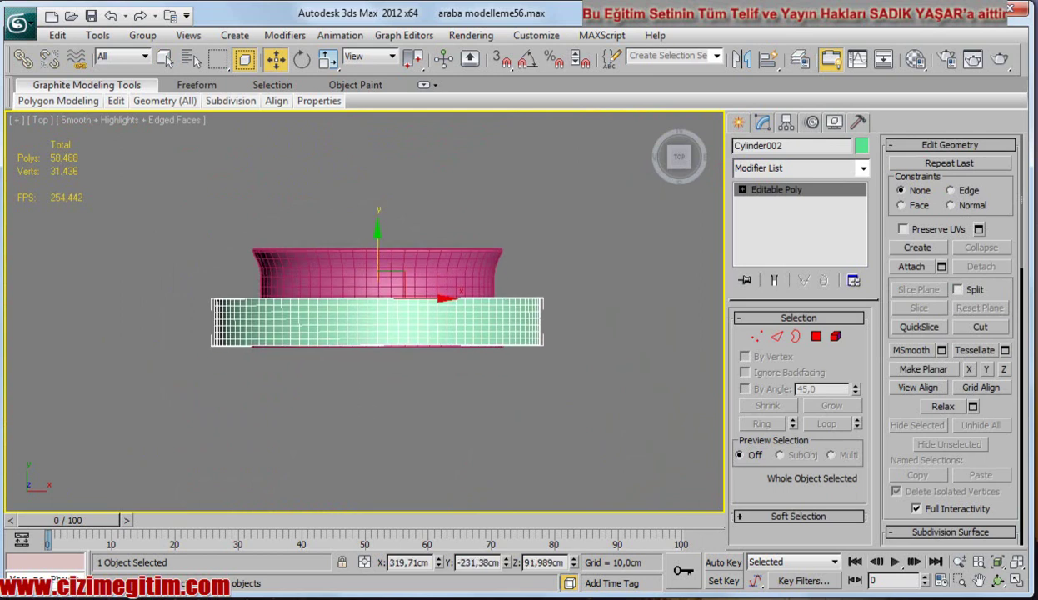
Orbit and zoom around the wheel to check the tire's fit on the rim.
left_click(998, 581)
left_click_drag(359, 330, 347, 227)
left_click_drag(341, 325, 392, 339)
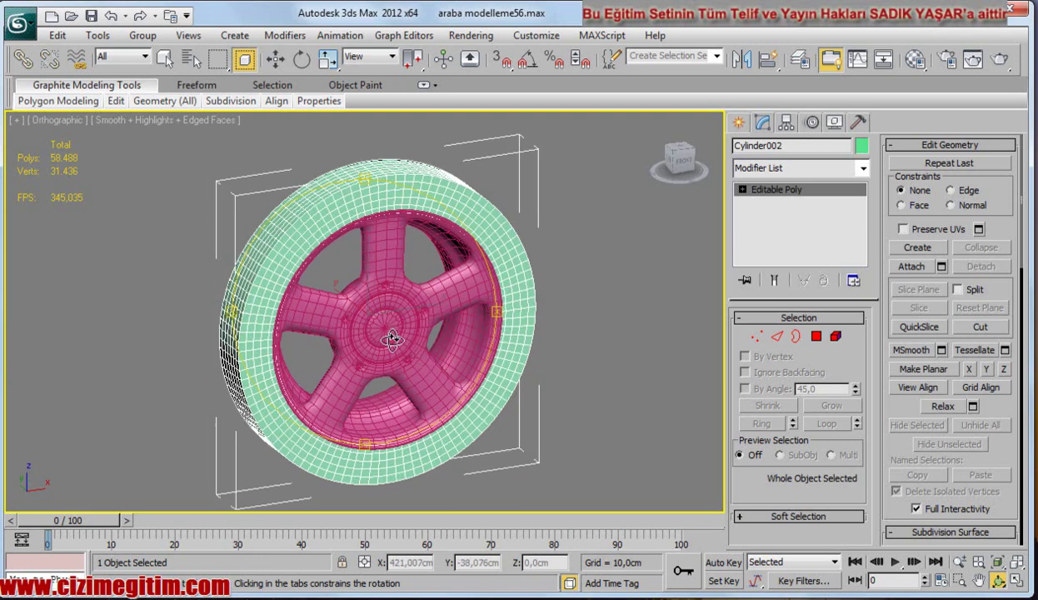
scroll(392, 339, "up", 5)
mouse_move(336, 267)
middle_mouse_down()
mouse_move(308, 426)
mouse_move(280, 470)
mouse_move(220, 460)
middle_mouse_up()
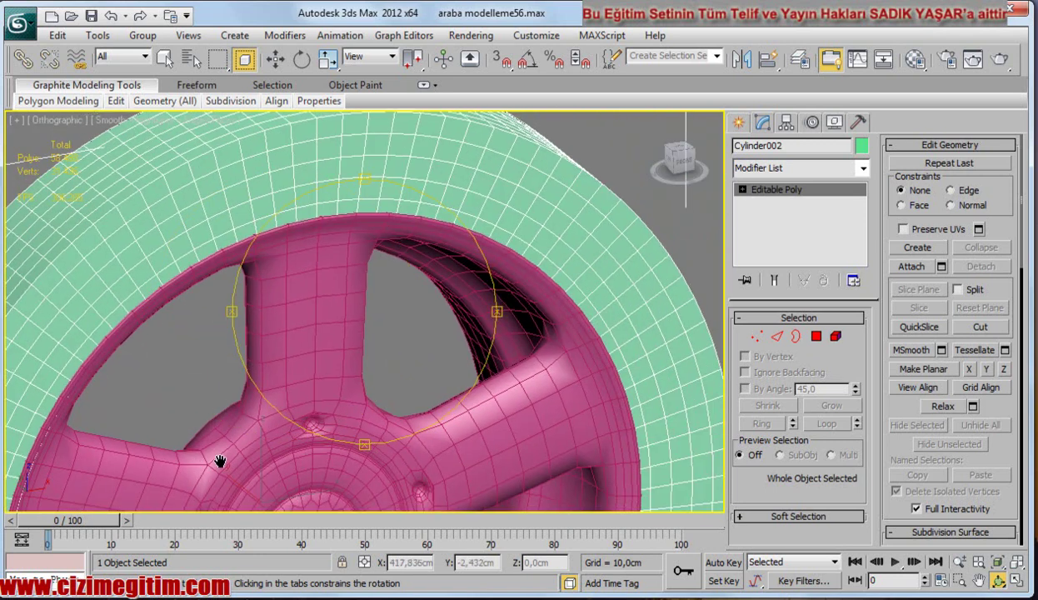
key("shift+z")
key("shift+z")
key("shift+z")
key("shift+z")
key("shift+z")
scroll(413, 303, "up", 5)
scroll(484, 290, "down", 1)
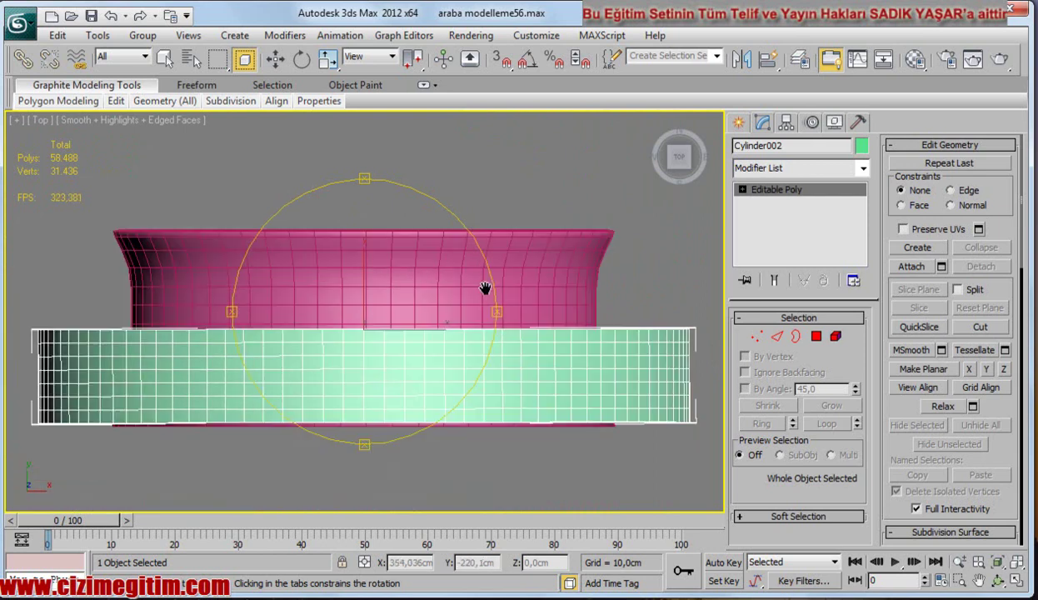
scroll(341, 345, "down", 2)
scroll(557, 336, "up", 1)
Box-select the end row of tire vertices in Top view and delete it, removing 600 polygons.
left_click(755, 335)
key("w")
mouse_move(333, 333)
middle_mouse_down()
mouse_move(414, 346)
mouse_move(370, 356)
middle_mouse_up()
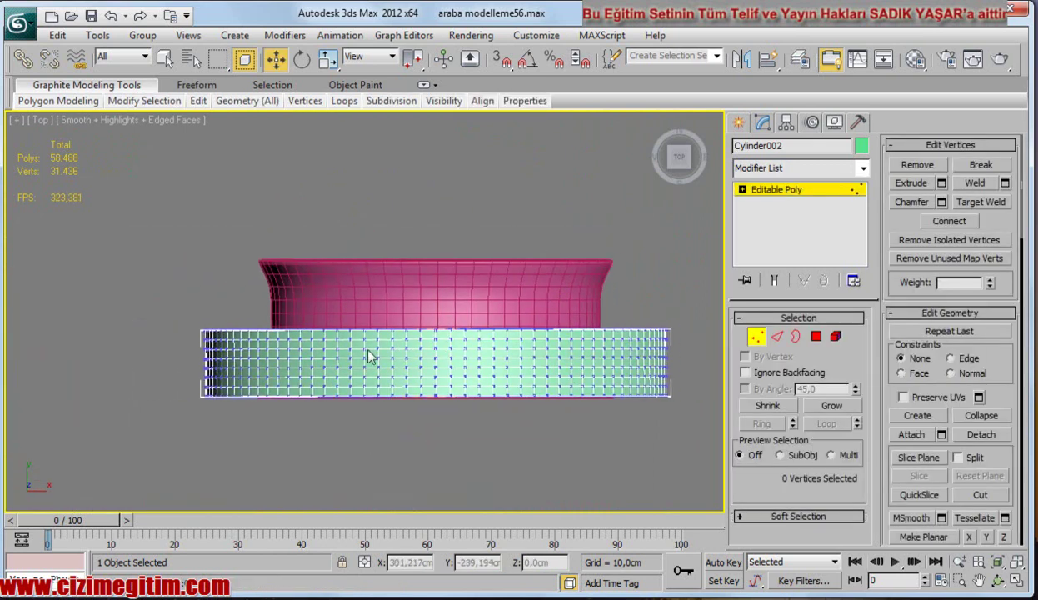
left_click_drag(178, 318, 690, 341)
key("Delete")
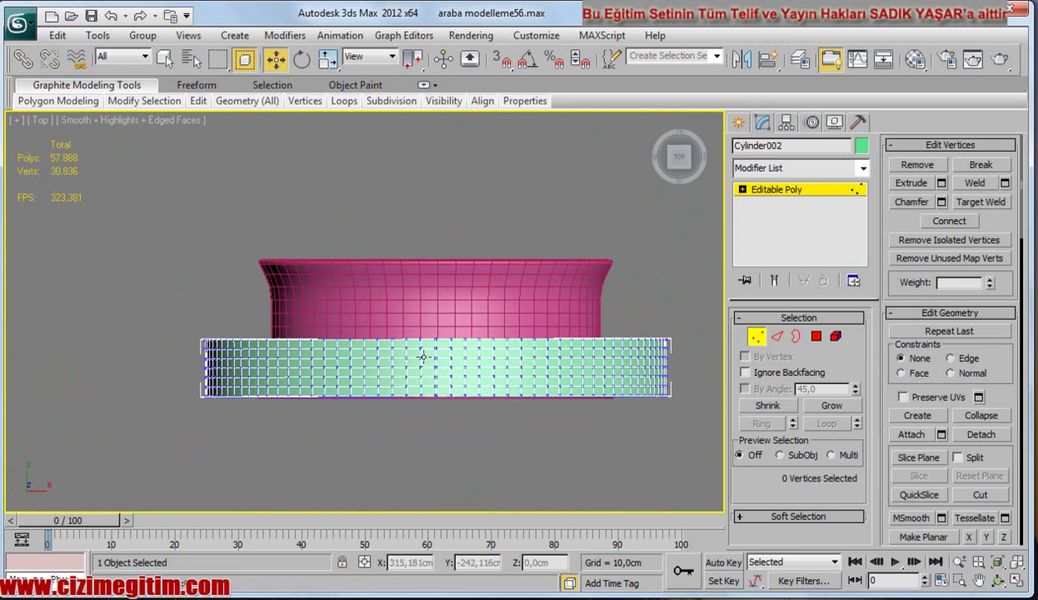
Orbit below the tire and rim to inspect the opened side, then switch to Edge mode.
scroll(422, 357, "down", 2)
scroll(291, 325, "up", 3)
scroll(234, 294, "down", 3)
middle_click_drag(220, 265, 208, 303)
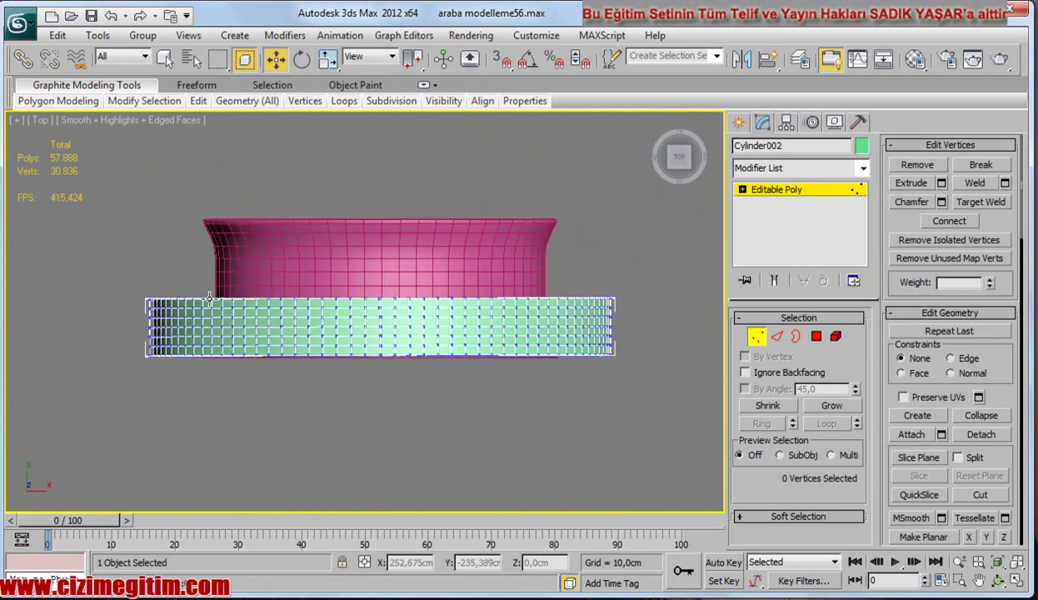
mouse_move(666, 169)
left_mouse_down()
mouse_move(671, 188)
mouse_move(308, 352)
left_mouse_up()
scroll(350, 347, "up", 4)
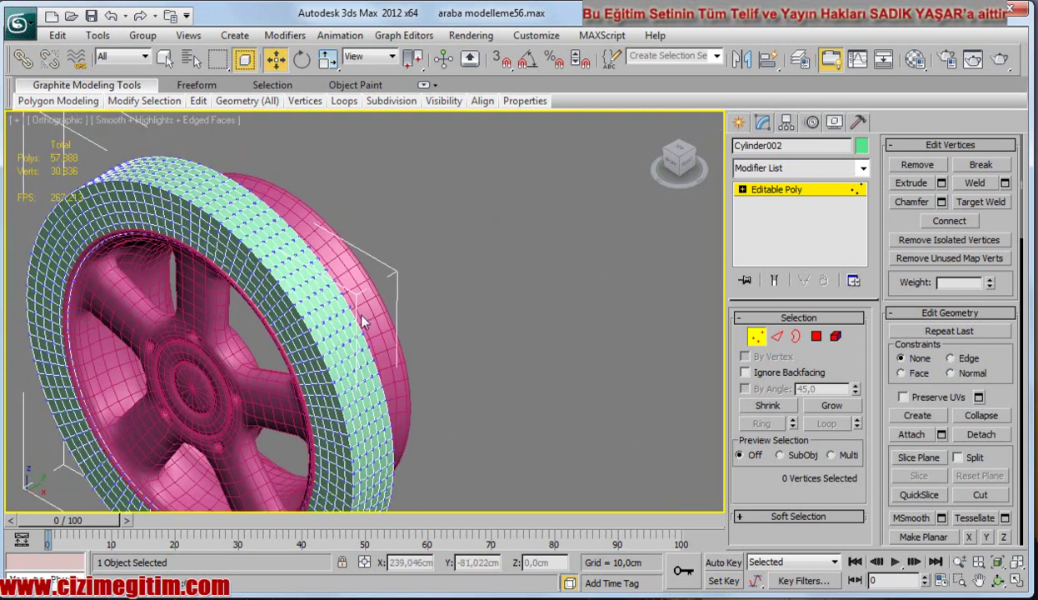
scroll(320, 302, "up", 3)
scroll(321, 301, "down", 3)
middle_click_drag(312, 255, 428, 296, "alt")
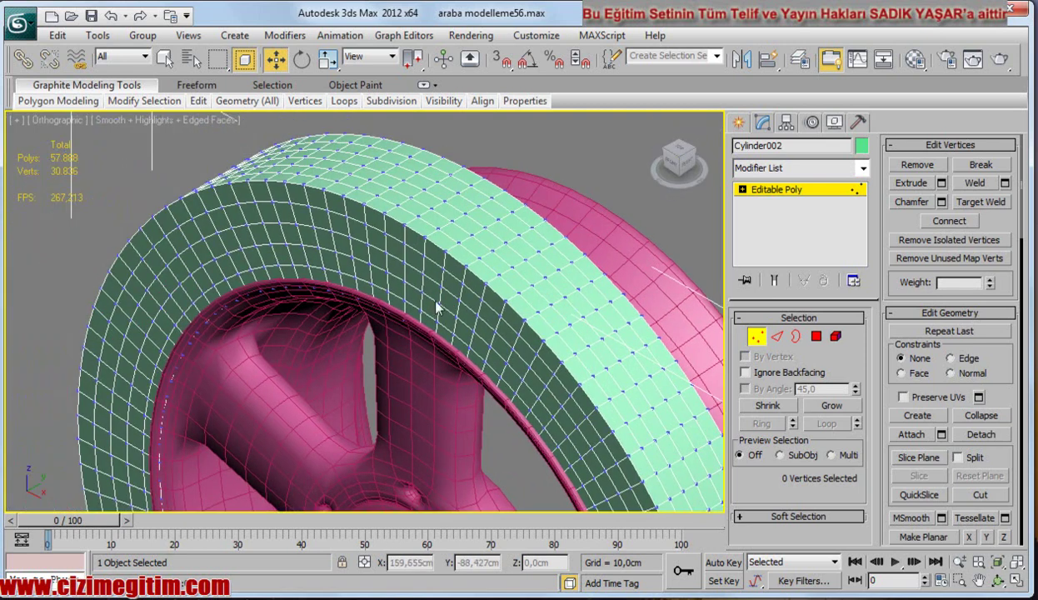
left_click(776, 336)
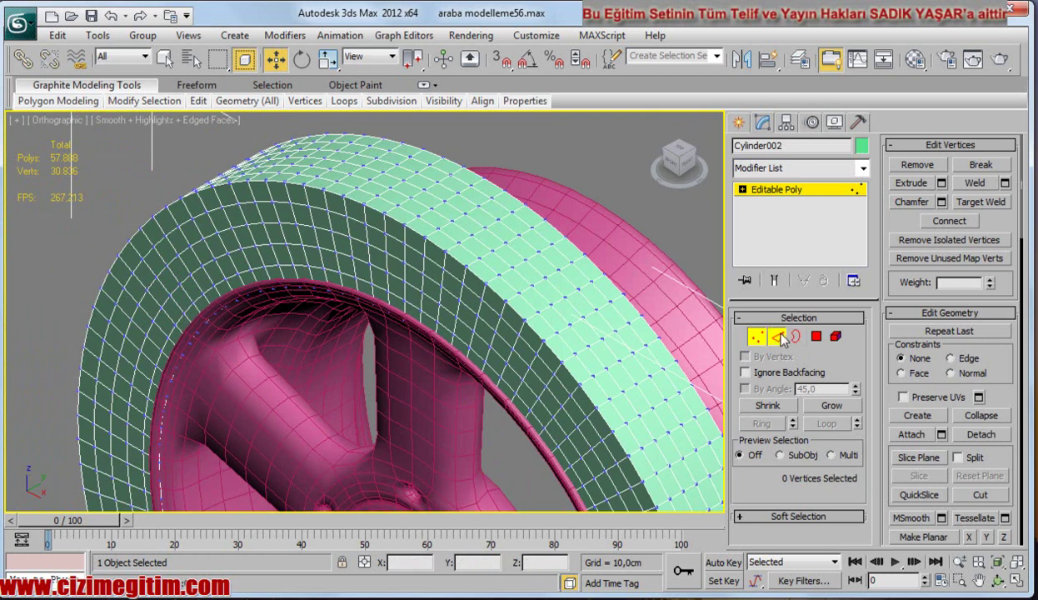
Select the tire's inner edge loop and chamfer it by about 2 cm.
left_click(413, 250)
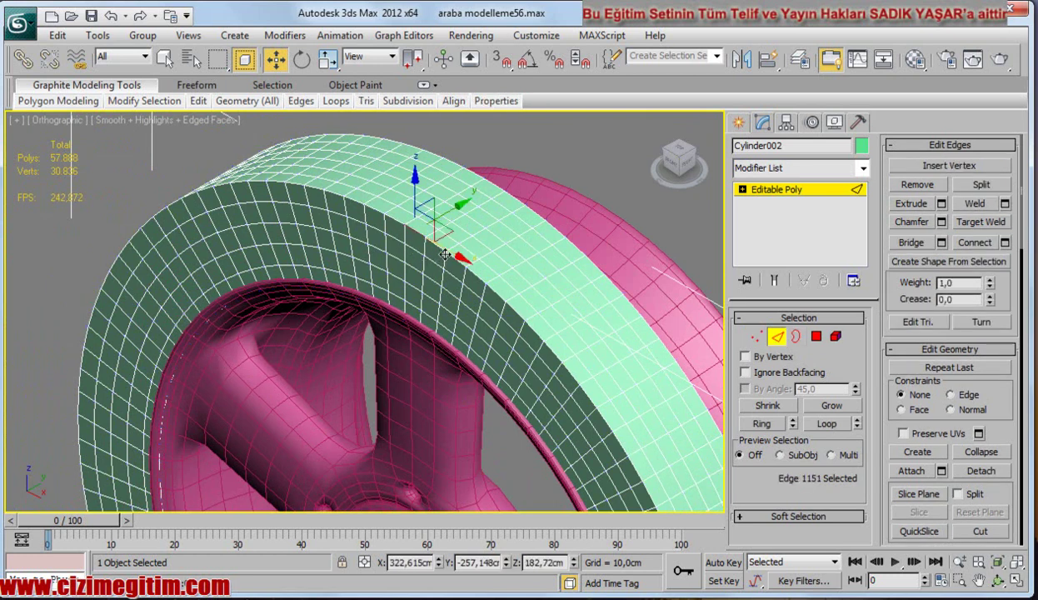
double_click(389, 217)
middle_click_drag(370, 262, 342, 211, "alt")
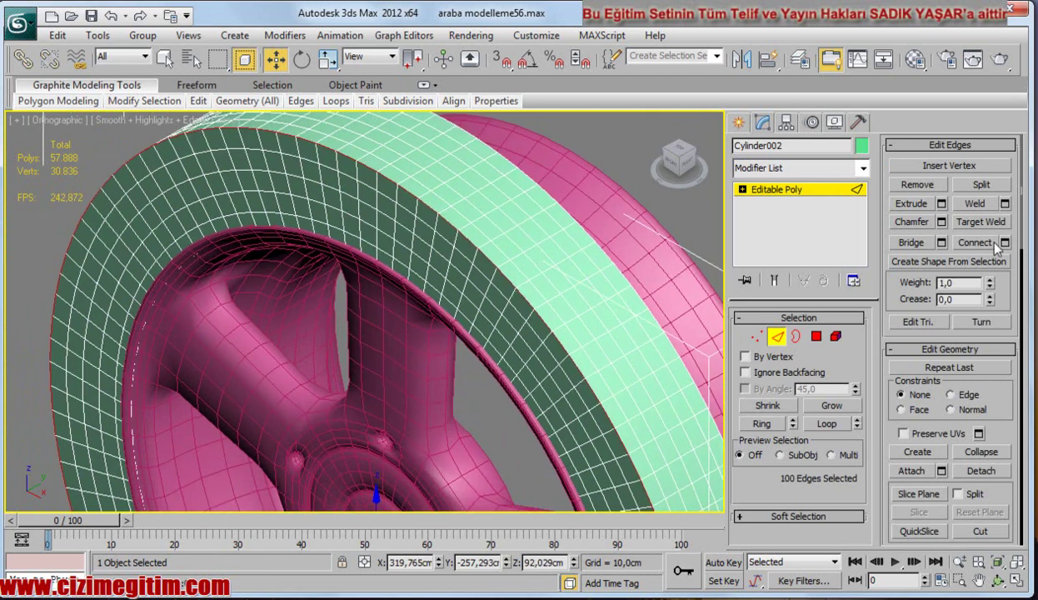
left_click(941, 222)
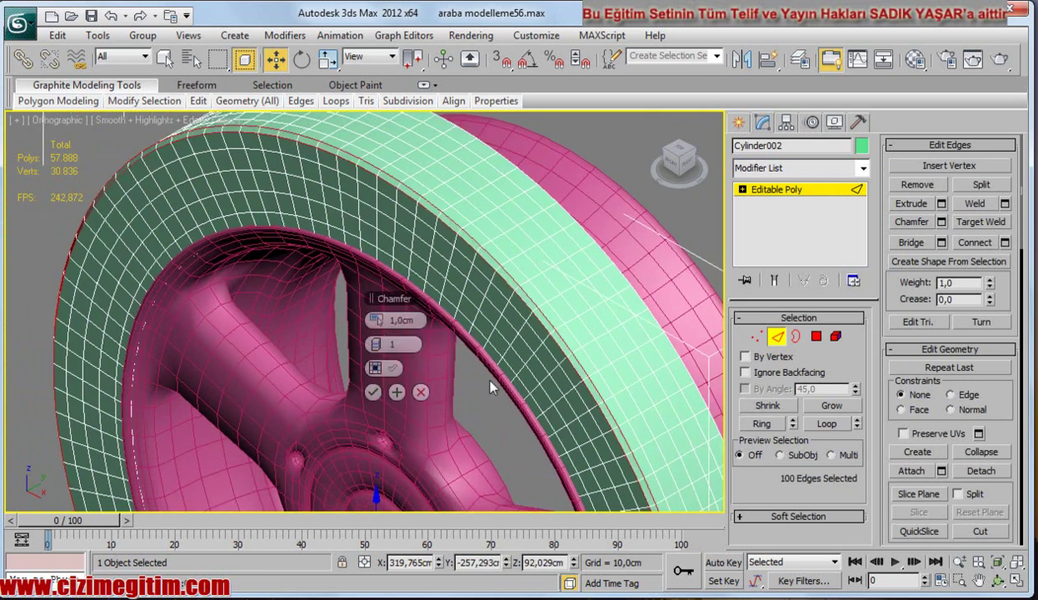
left_click_drag(377, 321, 380, 318)
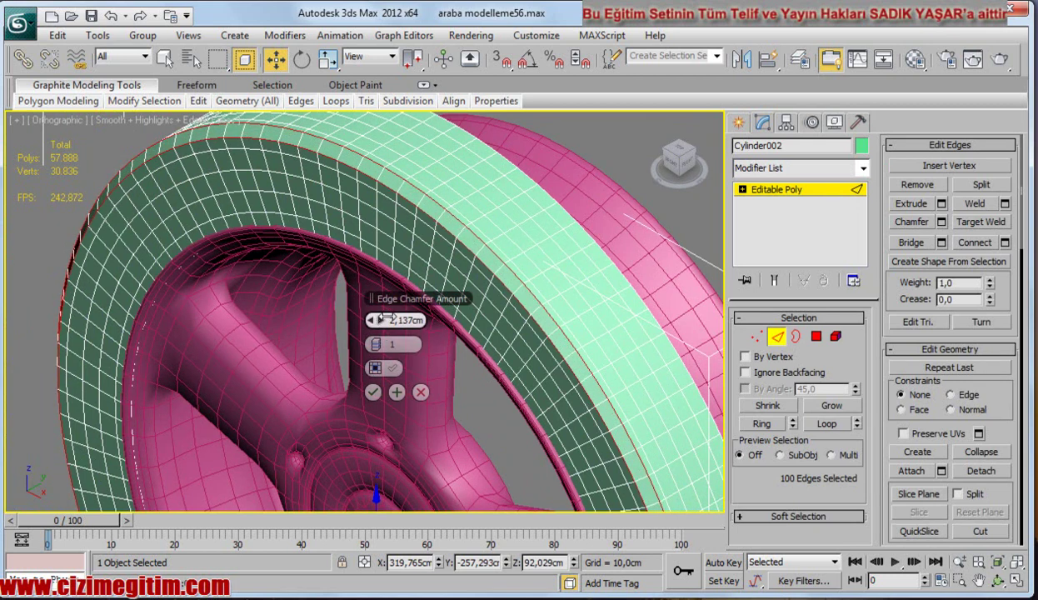
left_click(372, 392)
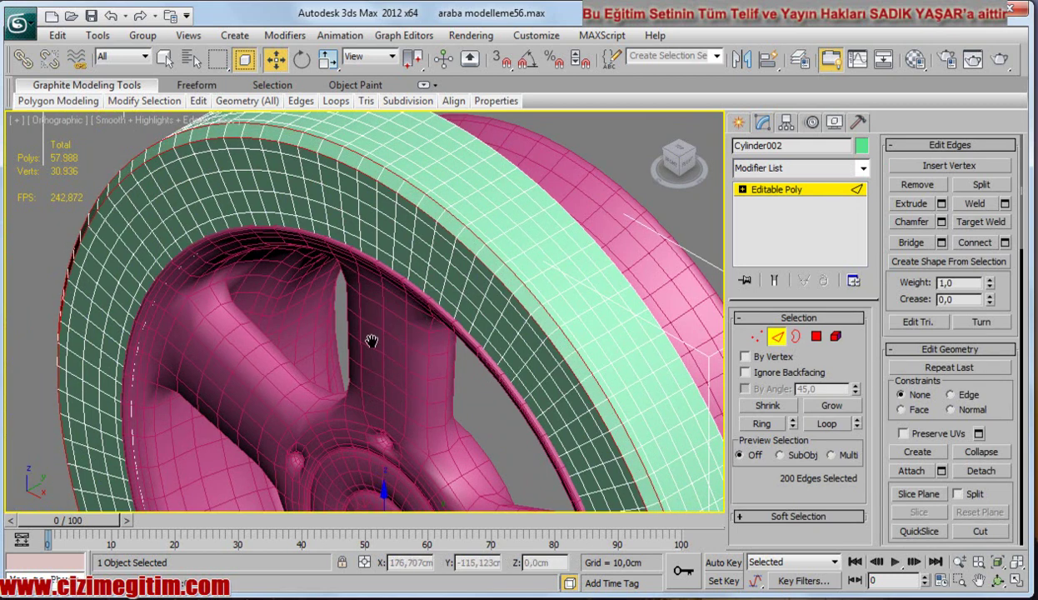
View the chamfered tire from Top and clear the edge selection.
middle_click_drag(372, 341, 364, 333, "alt")
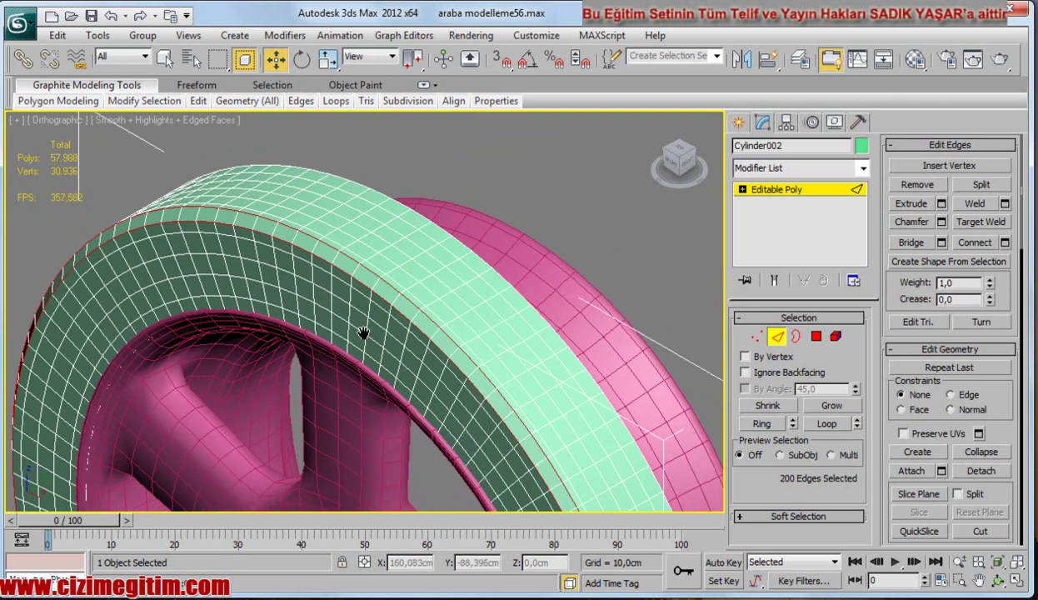
scroll(363, 333, "down", 2)
scroll(335, 359, "down", 2)
scroll(336, 359, "down", 2)
scroll(341, 297, "down", 2)
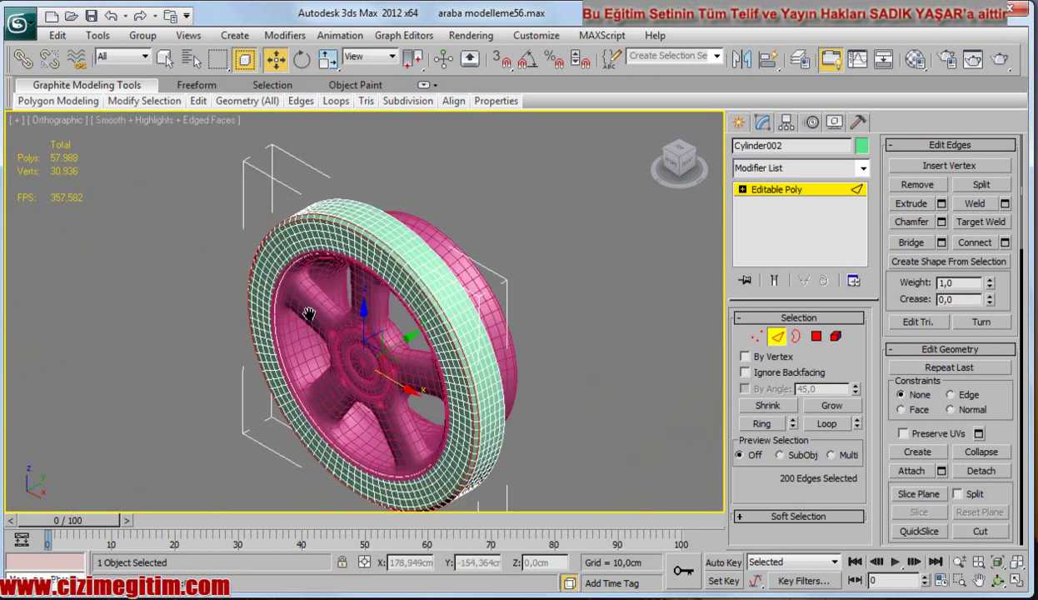
scroll(337, 345, "up", 3)
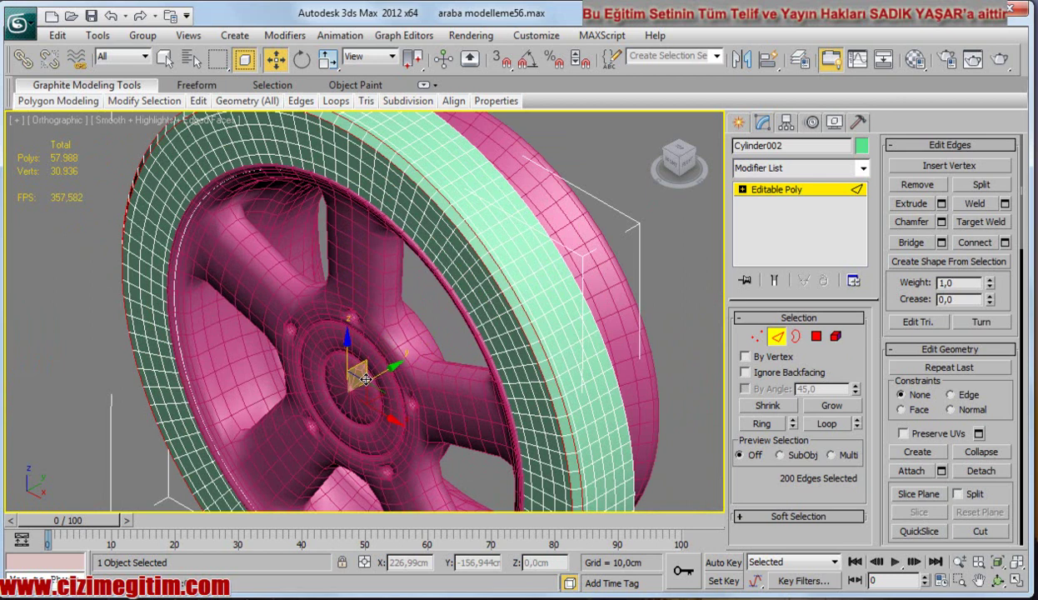
key("t")
middle_click_drag(381, 373, 386, 379)
scroll(385, 379, "up", 3)
scroll(334, 394, "up", 2)
scroll(299, 340, "up", 2)
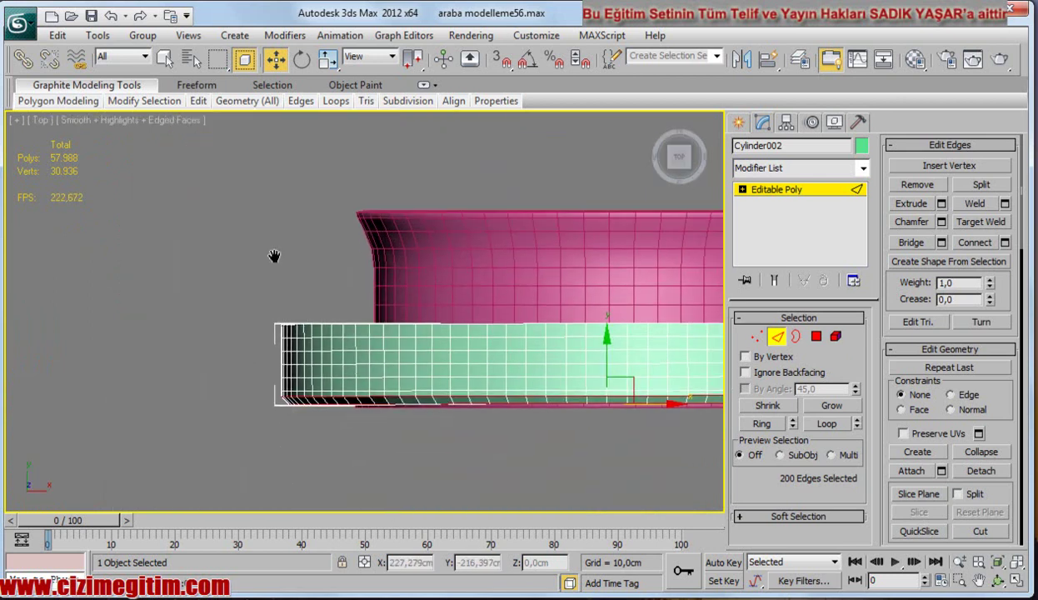
left_click(343, 257)
In Polygon mode, box-select the 300 green tire tread polygons in the Top view.
left_click(817, 335)
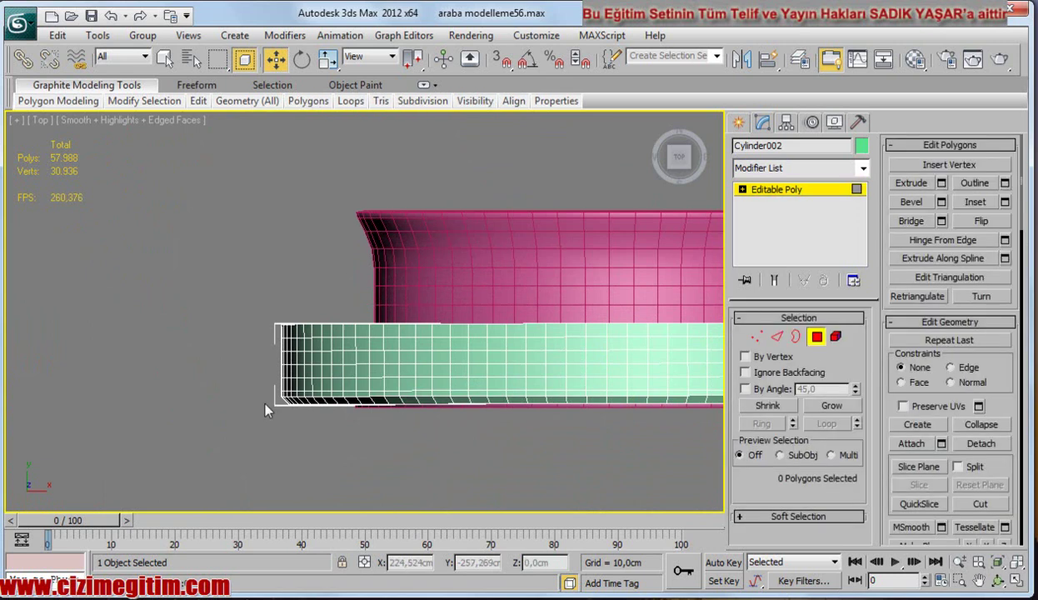
middle_click_drag(258, 392, 69, 406)
scroll(114, 411, "down", 2)
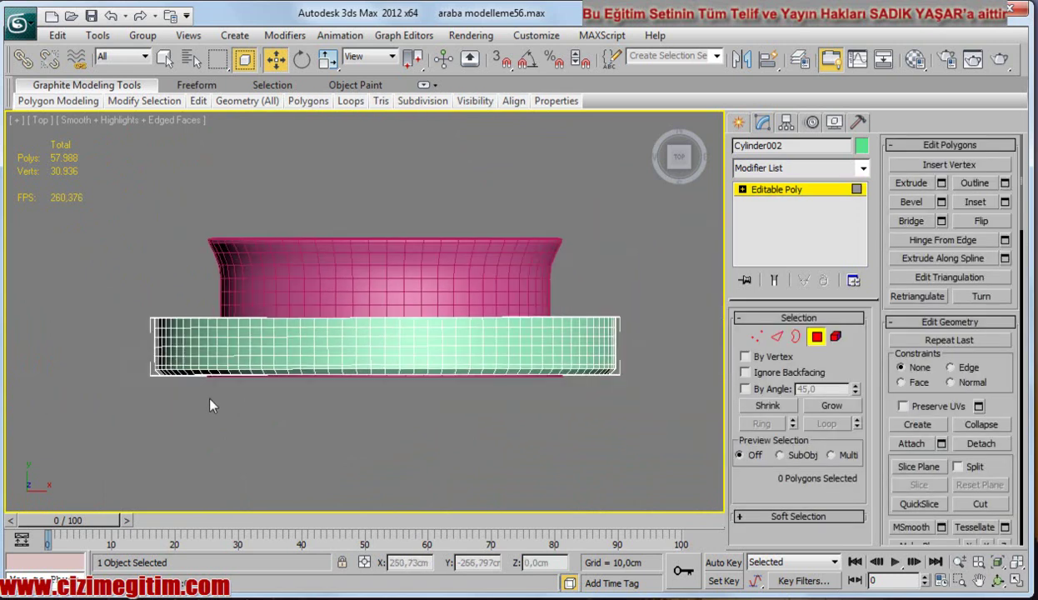
middle_click_drag(133, 337, 116, 345)
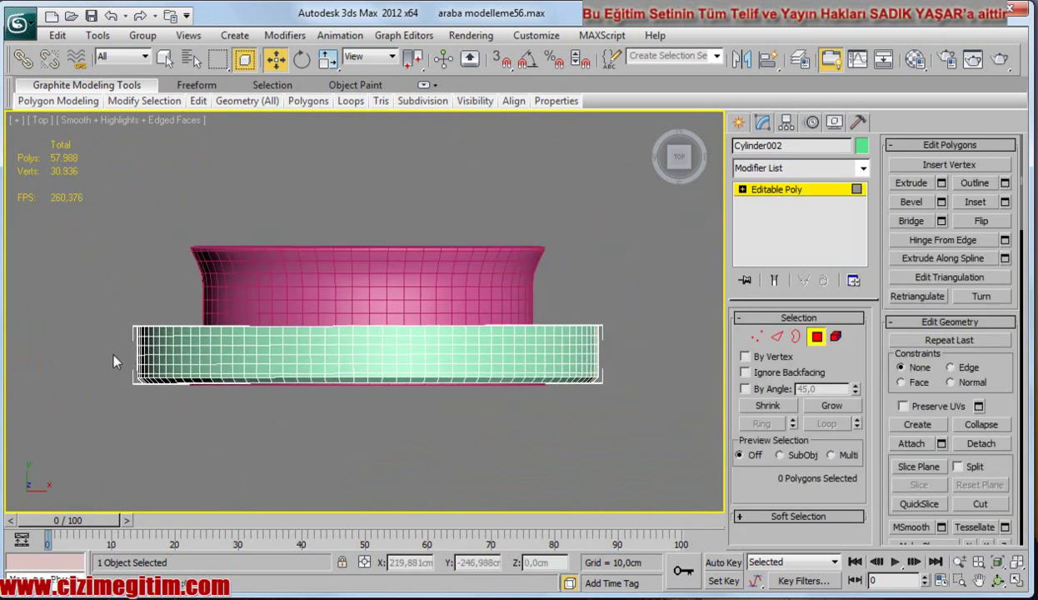
left_click_drag(114, 337, 619, 383)
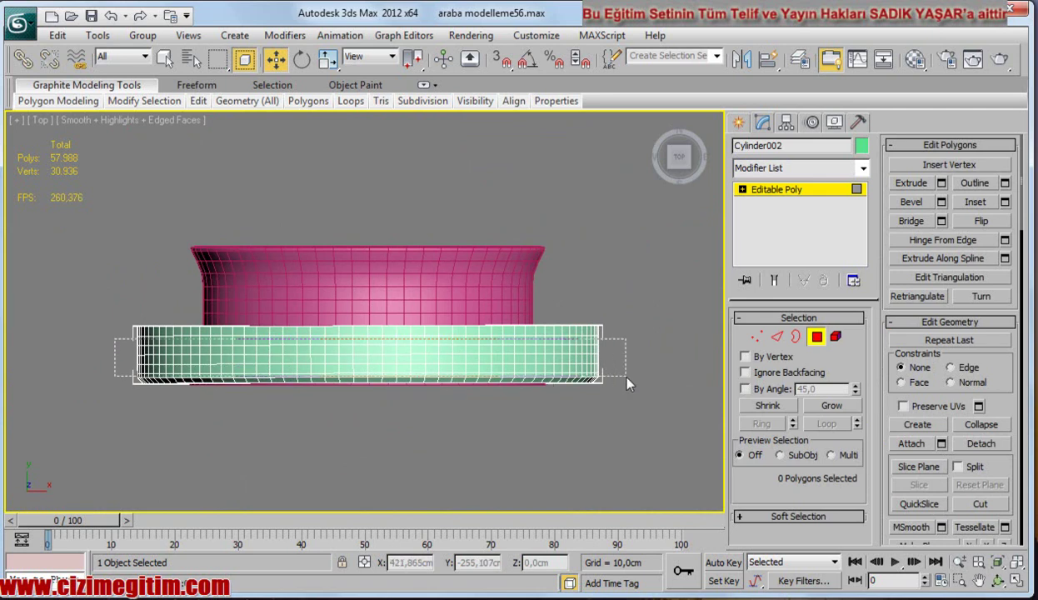
left_click_drag(629, 383, 628, 383)
scroll(459, 381, "up", 2)
mouse_move(460, 381)
middle_mouse_down()
mouse_move(318, 383)
mouse_move(324, 370)
mouse_move(286, 337)
mouse_move(290, 345)
middle_mouse_up()
scroll(398, 366, "down", 1)
scroll(412, 363, "down", 1)
scroll(290, 357, "down", 1)
middle_click_drag(256, 307, 261, 368)
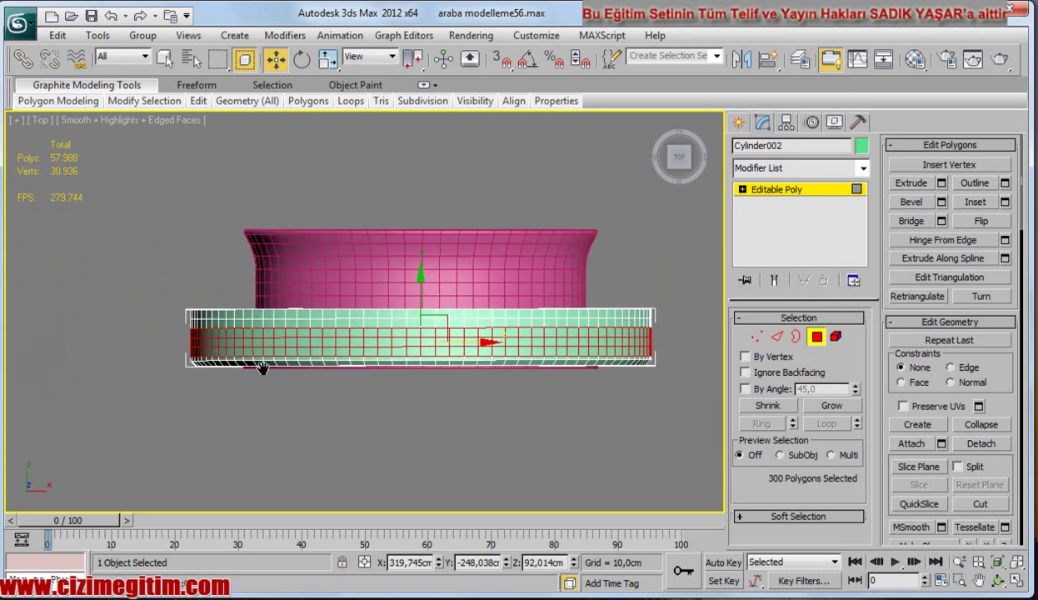
middle_click_drag(337, 363, 288, 334)
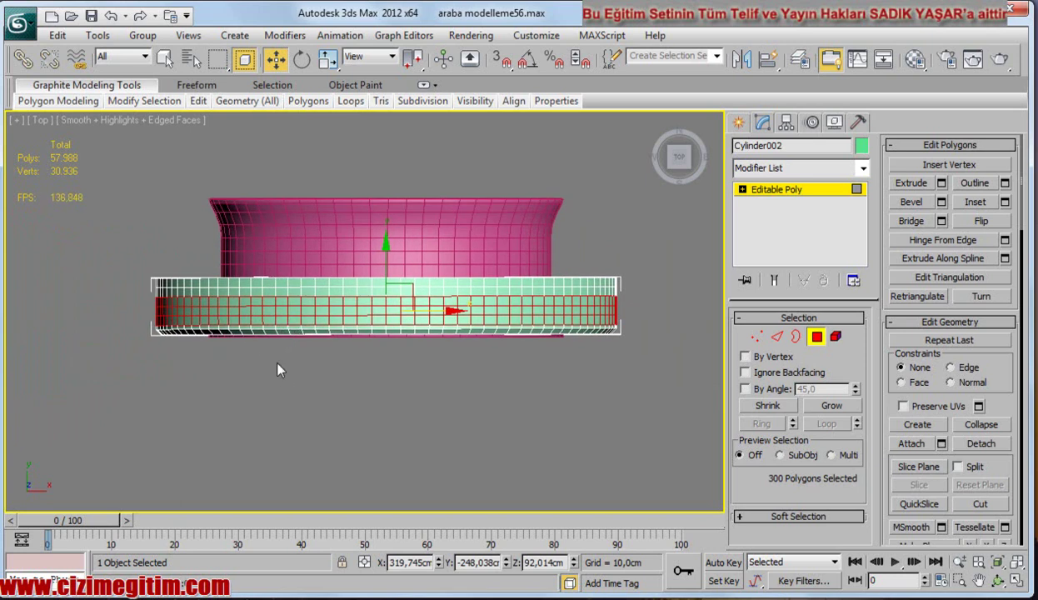
middle_click_drag(279, 370, 280, 358)
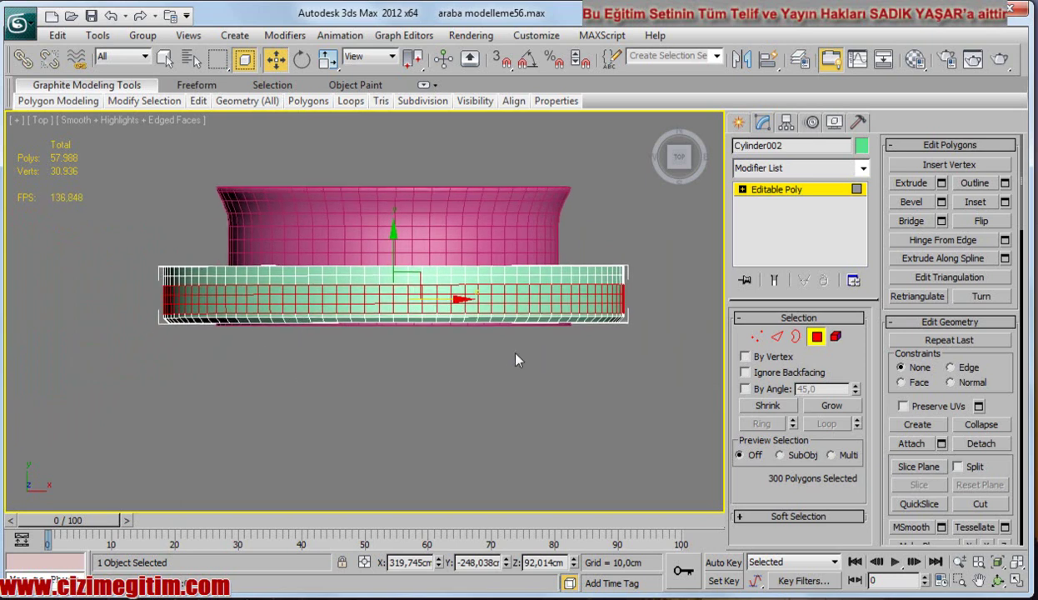
Inset the selected tread polygons By Polygon with an amount of 0,665cm.
left_click(1004, 203)
scroll(510, 364, "up", 2)
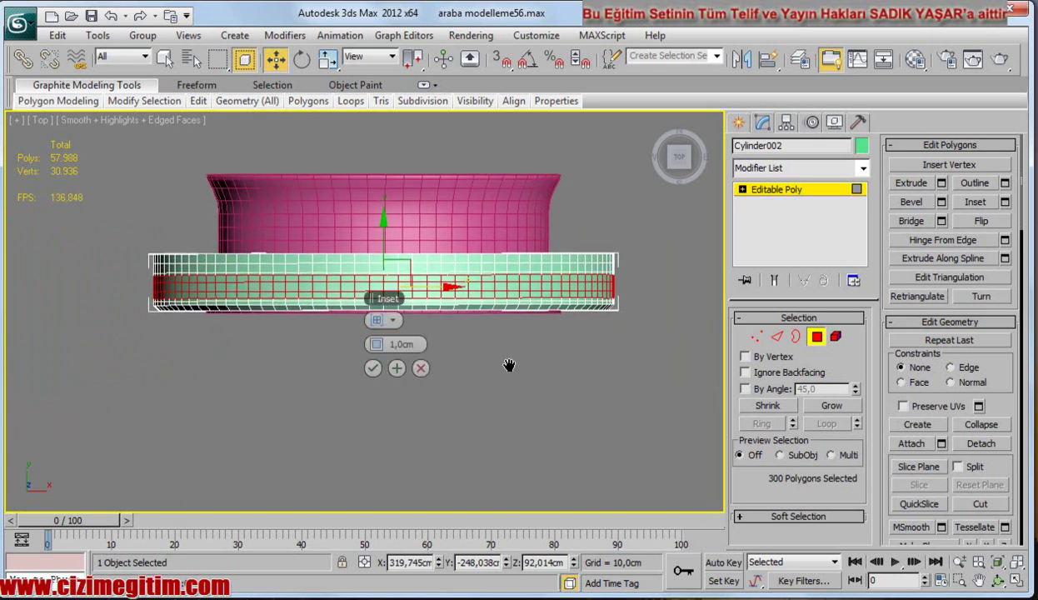
scroll(496, 350, "up", 2)
left_click(392, 321)
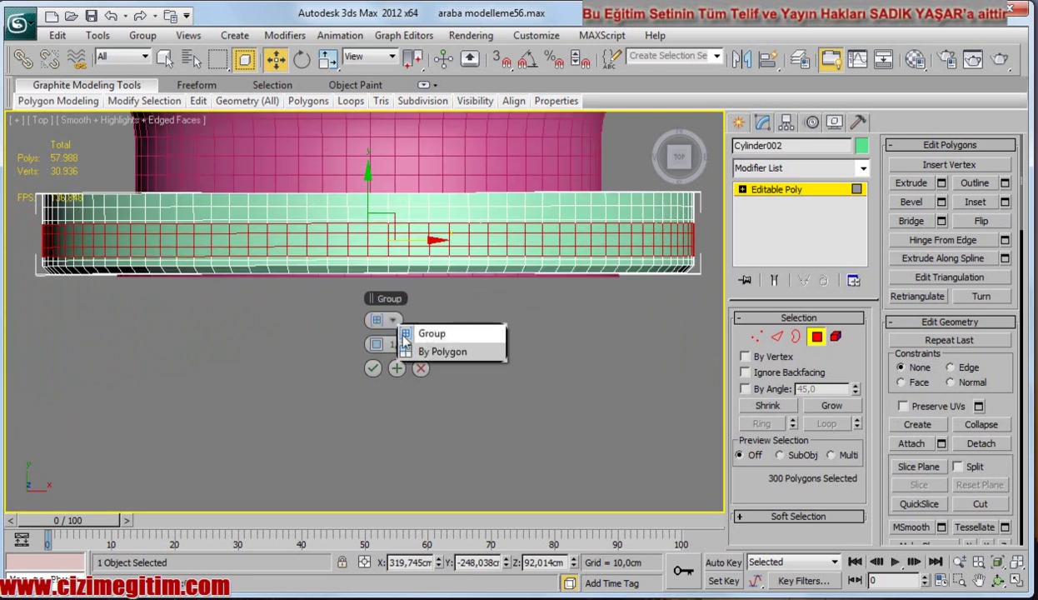
left_click(413, 353)
mouse_move(415, 354)
middle_mouse_down()
mouse_move(537, 356)
mouse_move(587, 338)
mouse_move(462, 389)
mouse_move(342, 370)
middle_mouse_up()
scroll(334, 359, "up", 2)
scroll(359, 358, "up", 2)
left_click_drag(370, 348, 363, 343)
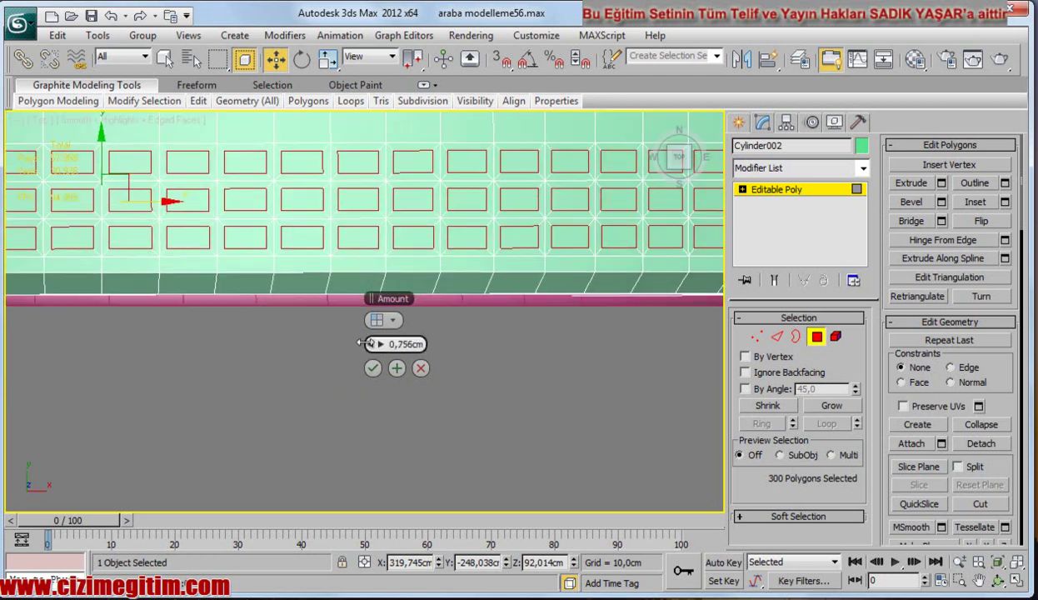
left_click_drag(364, 343, 364, 348)
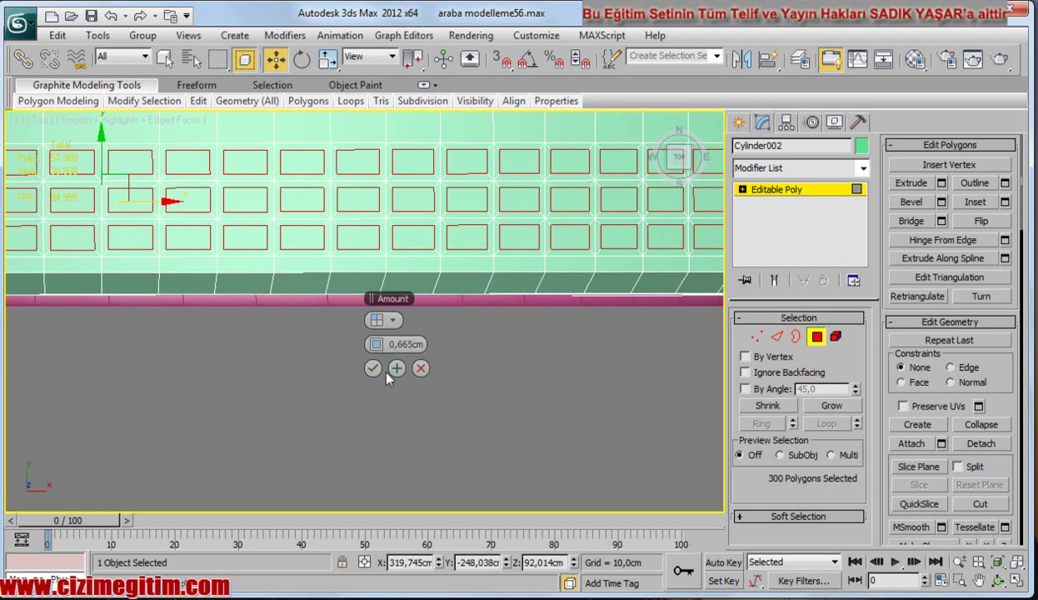
left_click(372, 367)
scroll(362, 378, "down", 1)
scroll(362, 378, "down", 2)
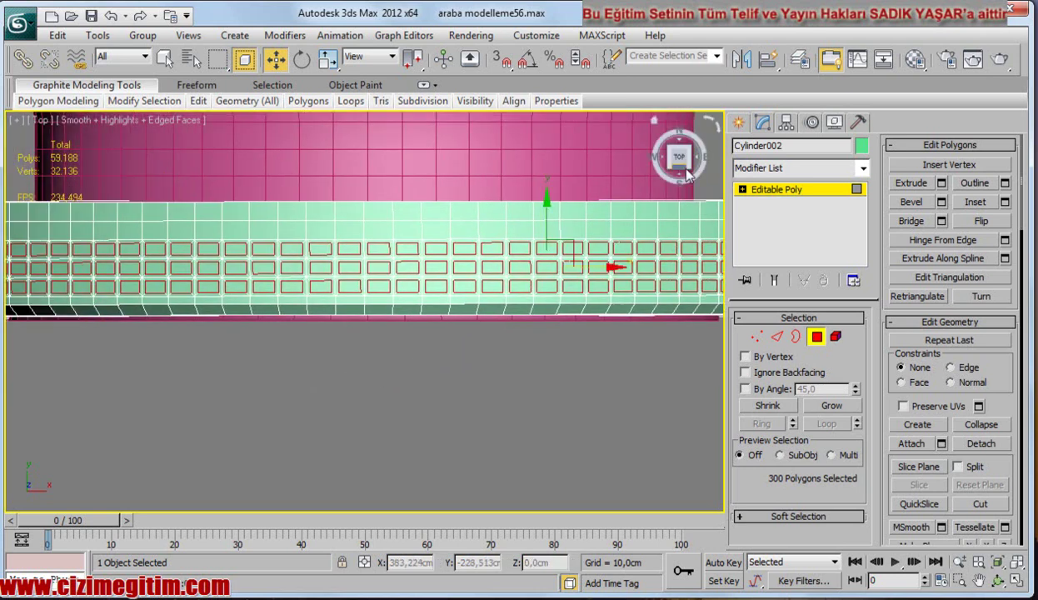
Bevel the inset tread faces with height 0,471cm and outline -0,196cm.
left_click_drag(687, 175, 427, 290)
scroll(325, 360, "down", 3)
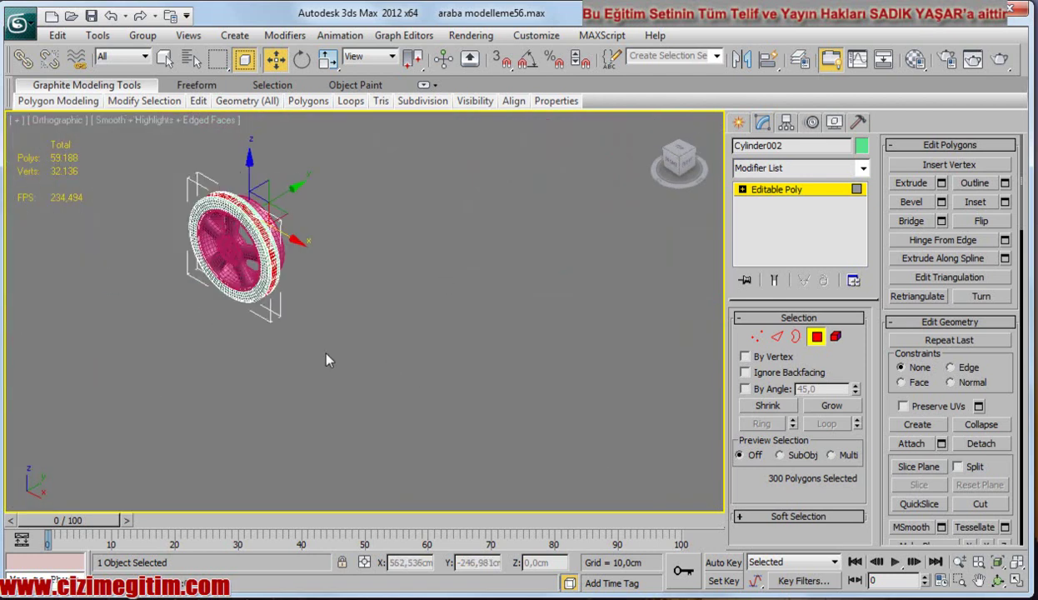
scroll(325, 360, "up", 5)
mouse_move(325, 360)
middle_mouse_down()
mouse_move(434, 360)
mouse_move(528, 381)
middle_mouse_up()
scroll(528, 381, "up", 1)
left_click(941, 201)
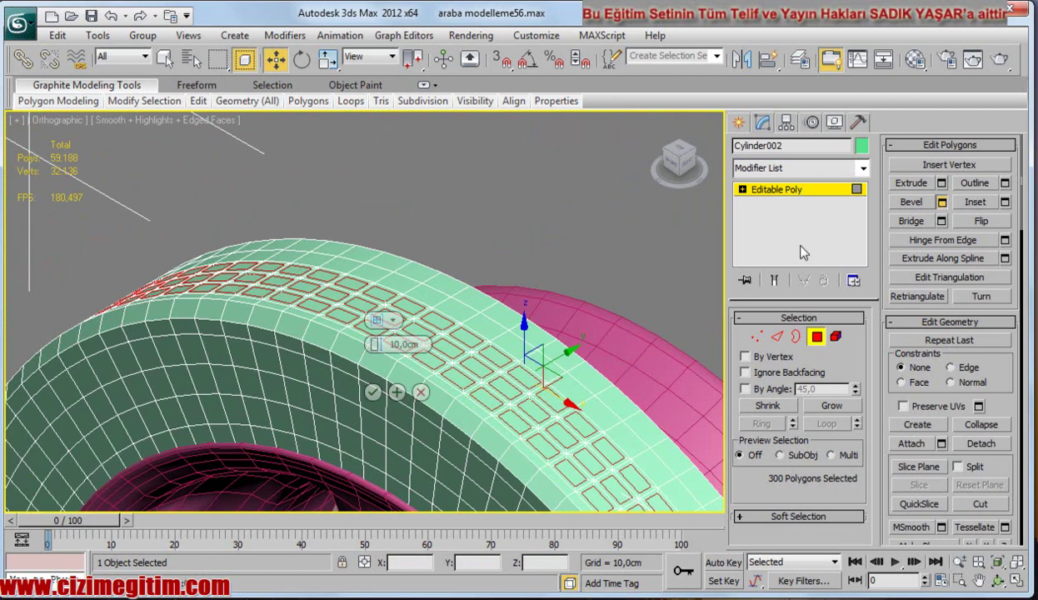
left_click_drag(371, 348, 301, 338)
left_click_drag(376, 367, 376, 368)
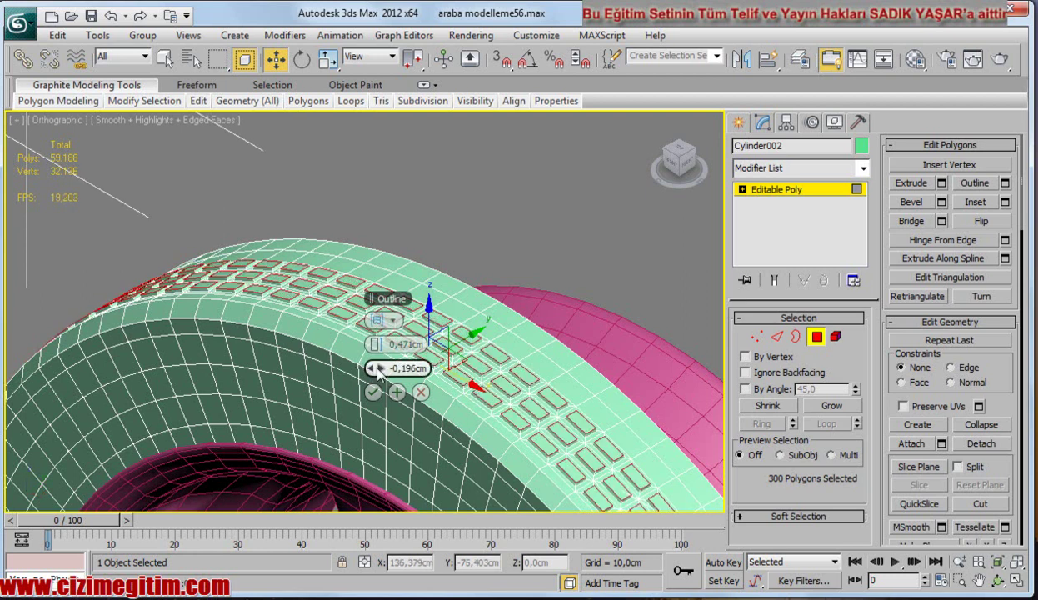
scroll(377, 367, "up", 2)
scroll(316, 333, "up", 3)
scroll(293, 274, "up", 3)
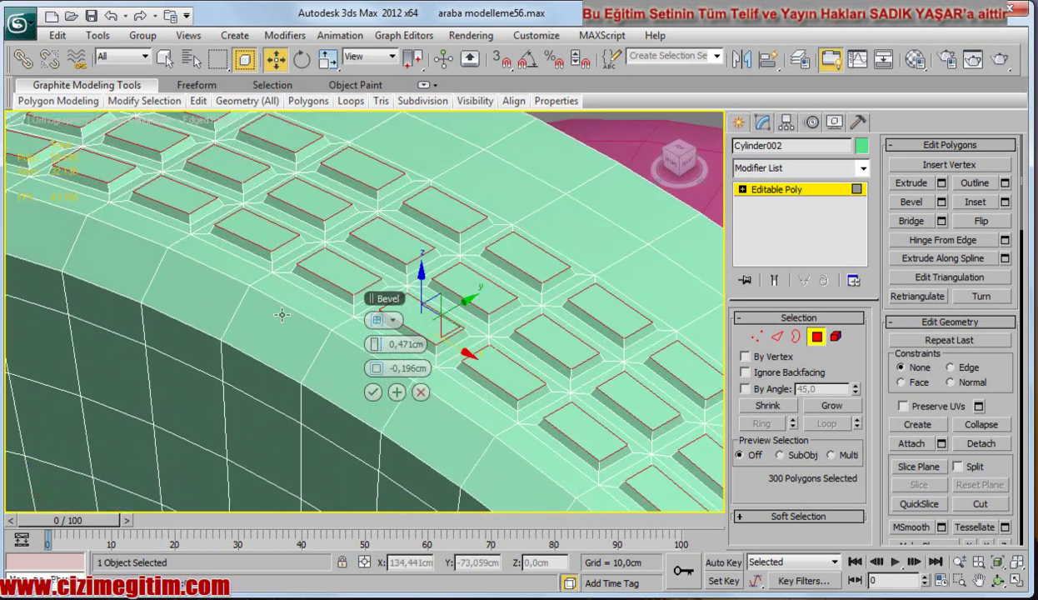
scroll(281, 315, "down", 2)
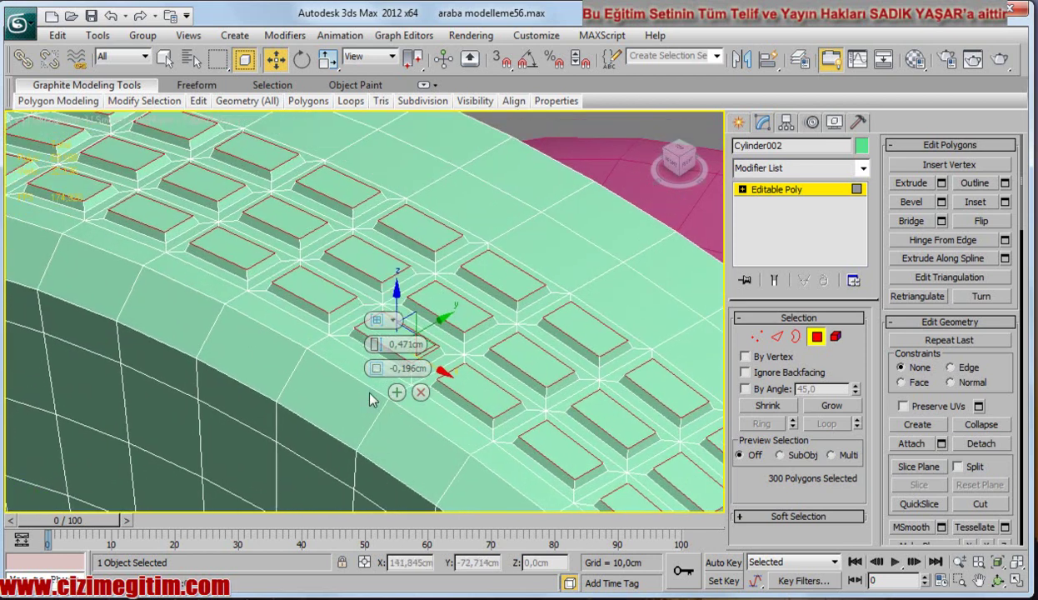
left_click(373, 391)
Return to the Top view with the whole tire and rim centred.
scroll(373, 391, "down", 5)
mouse_move(373, 391)
middle_mouse_down()
mouse_move(275, 370)
mouse_move(269, 345)
middle_mouse_up()
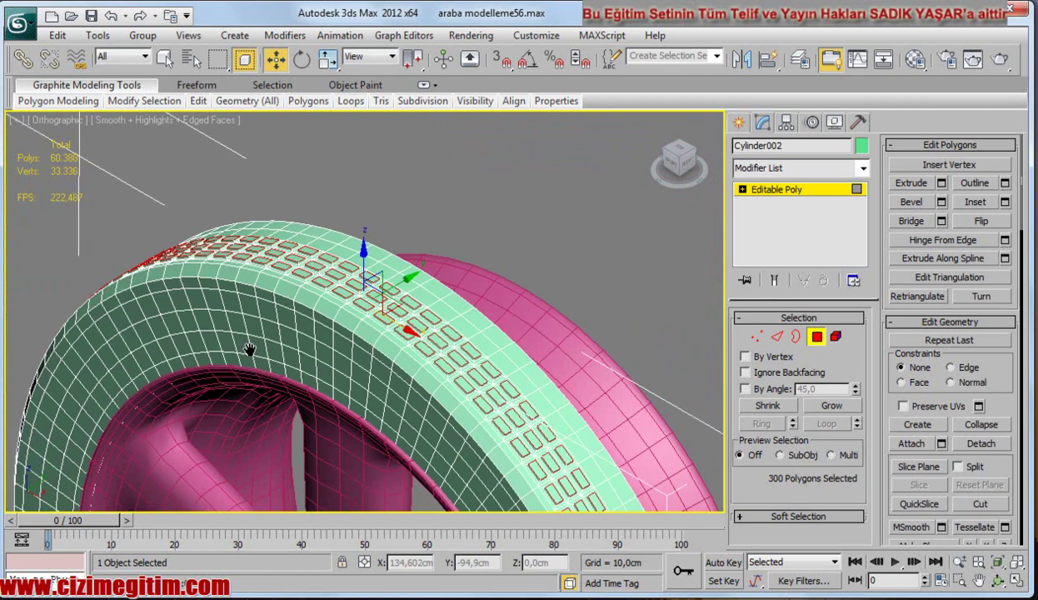
scroll(270, 344, "down", 4)
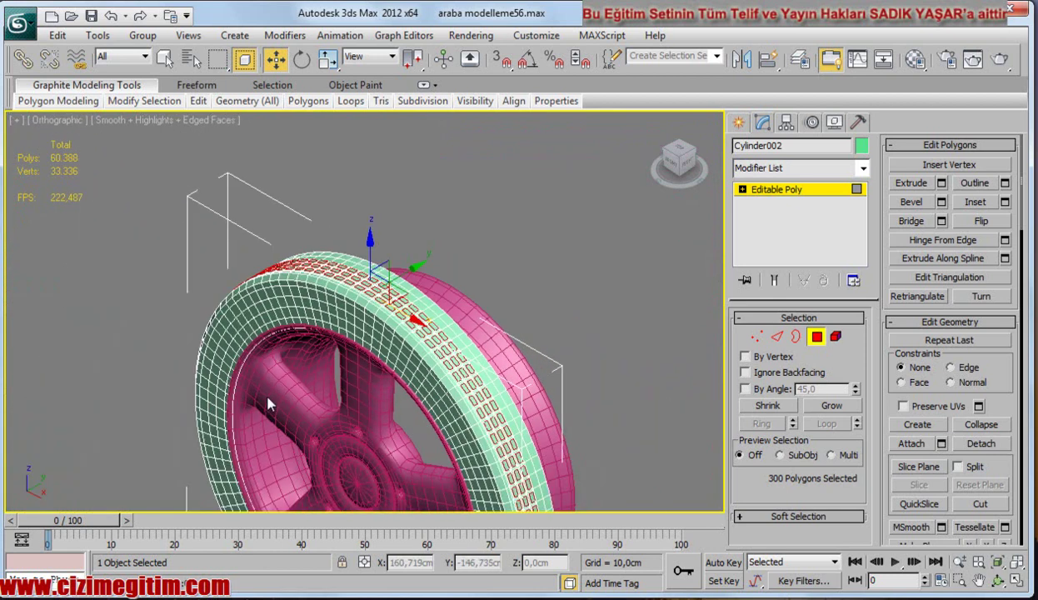
middle_click_drag(261, 406, 276, 371)
key("t")
scroll(312, 219, "up", 3)
scroll(334, 274, "up", 4)
mouse_move(334, 274)
middle_mouse_down()
mouse_move(239, 354)
mouse_move(93, 375)
middle_mouse_up()
scroll(92, 375, "up", 2)
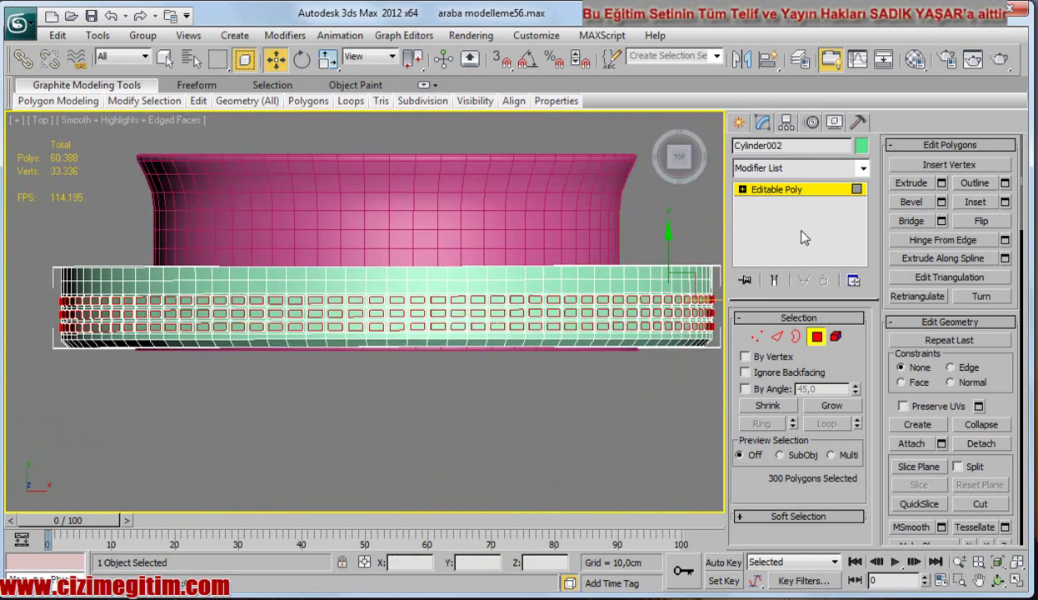
In Vertex mode, box-select rows of tread vertices across the tire.
left_click(755, 336)
scroll(394, 371, "up", 2)
scroll(630, 344, "up", 2)
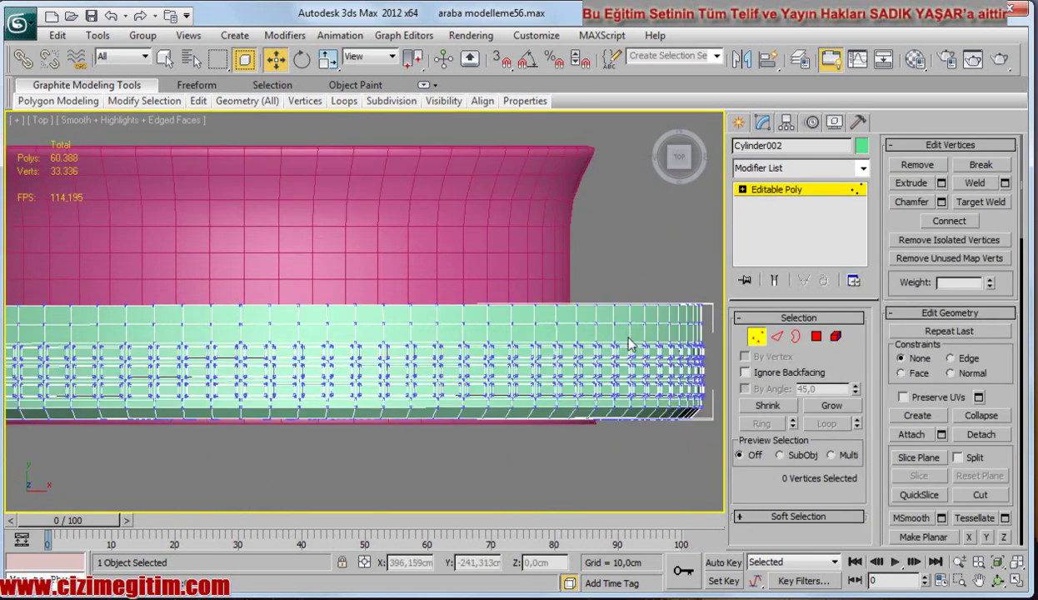
scroll(631, 344, "up", 2)
left_click_drag(665, 402, 219, 376)
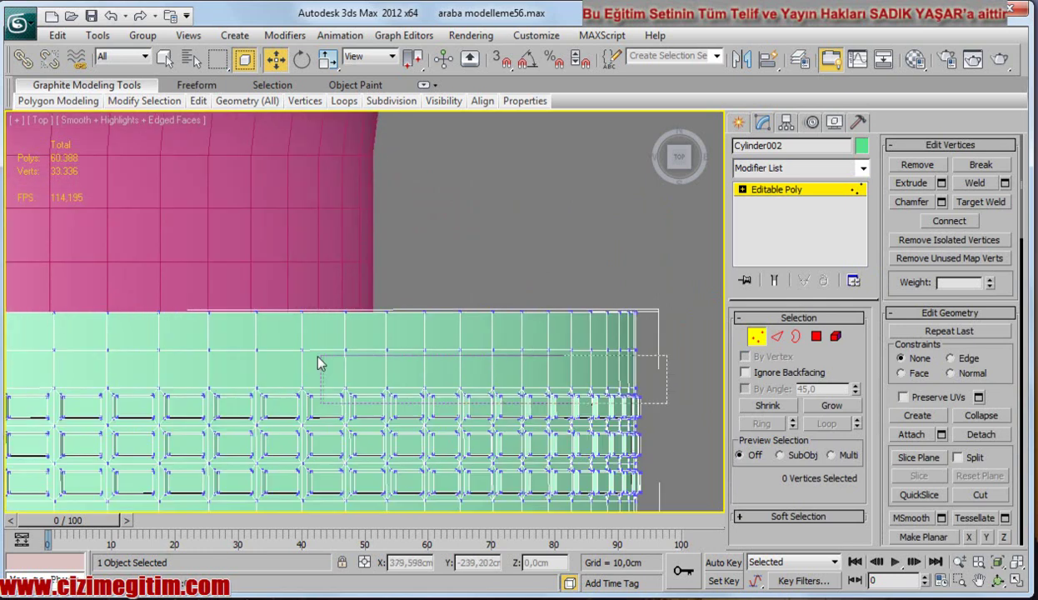
left_click_drag(665, 402, 218, 379)
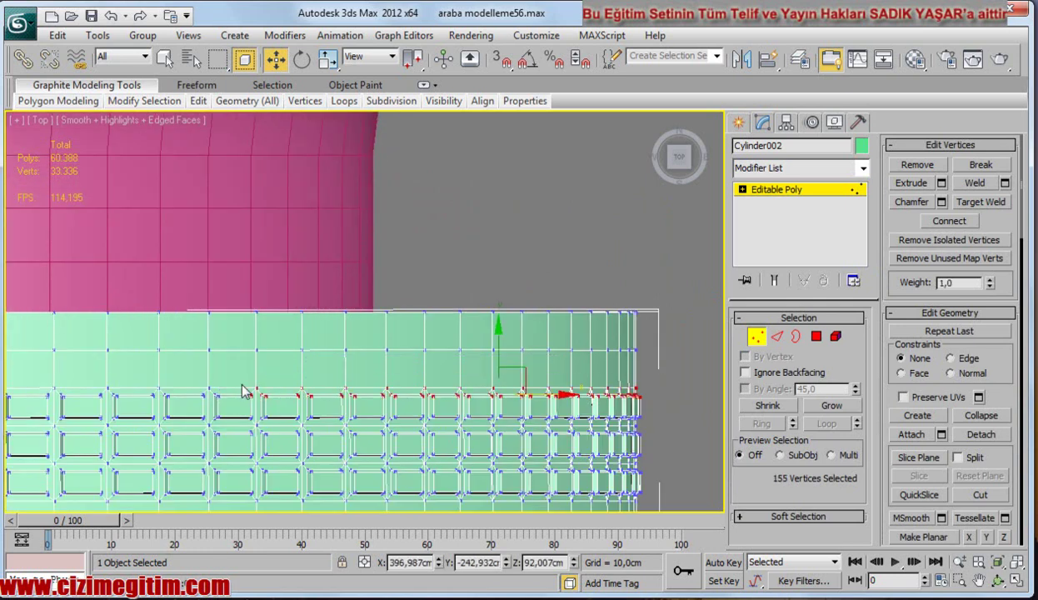
scroll(313, 375, "down", 2)
mouse_move(312, 375)
middle_mouse_down()
mouse_move(524, 376)
mouse_move(302, 379)
middle_mouse_up()
scroll(524, 376, "down", 2)
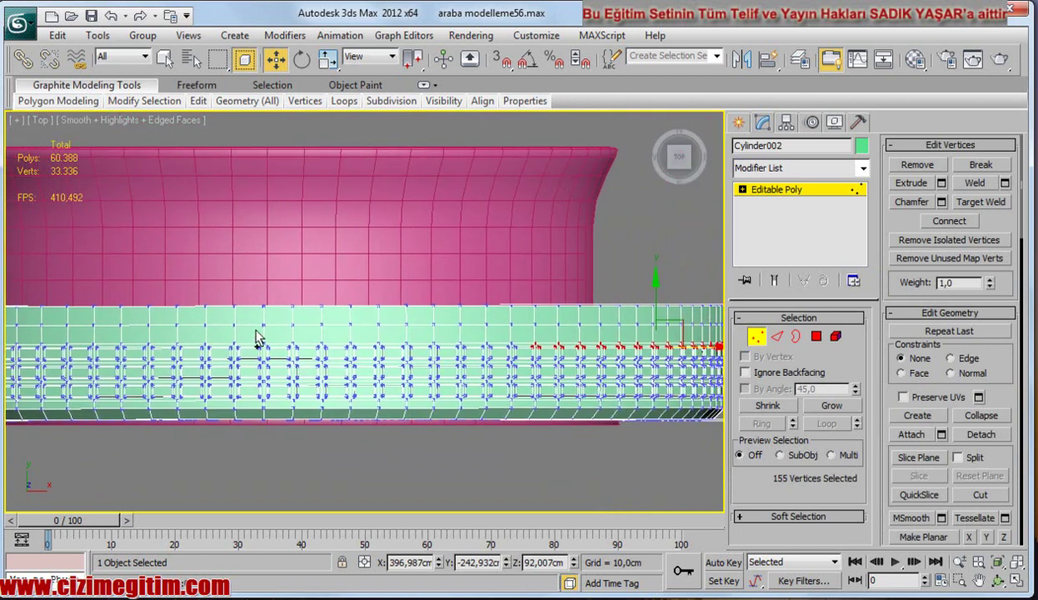
left_click_drag(538, 365, 294, 347, "ctrl")
middle_click_drag(294, 348, 444, 364)
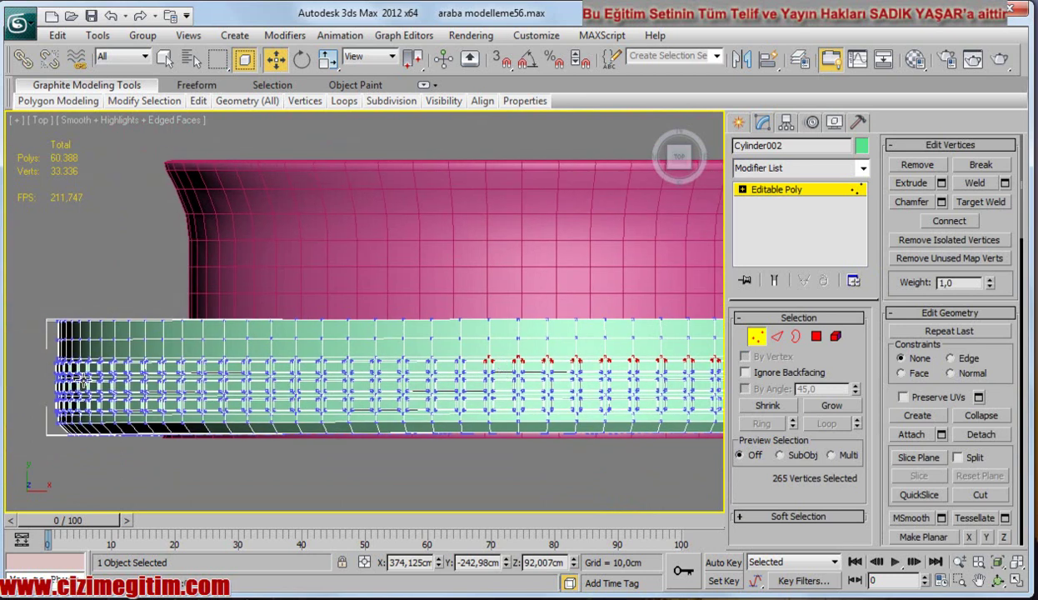
Select the top tread vertex row and raise it slightly along Y.
double_click(486, 371, "ctrl")
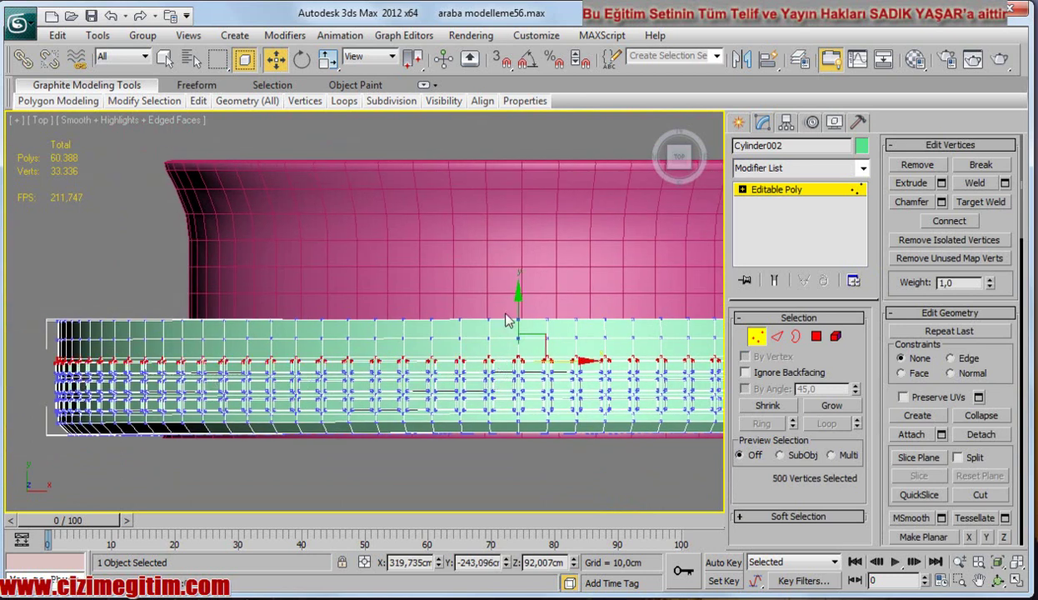
left_click_drag(518, 296, 516, 289)
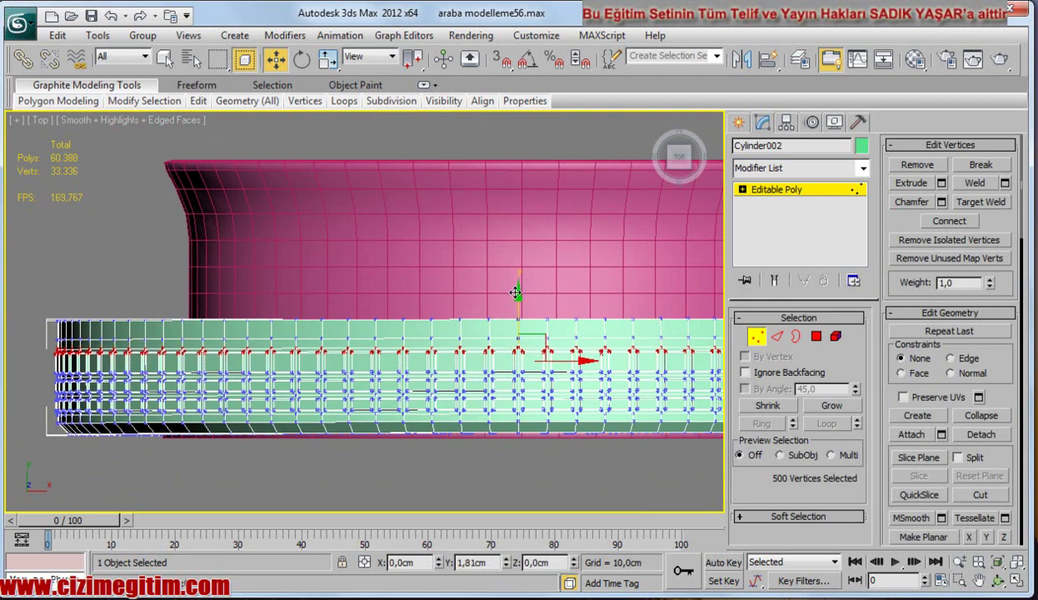
left_click_drag(516, 289, 515, 292)
Box-select the upper rows of tread vertices across the whole tire.
mouse_move(514, 291)
middle_mouse_down()
mouse_move(402, 379)
mouse_move(359, 394)
middle_mouse_up()
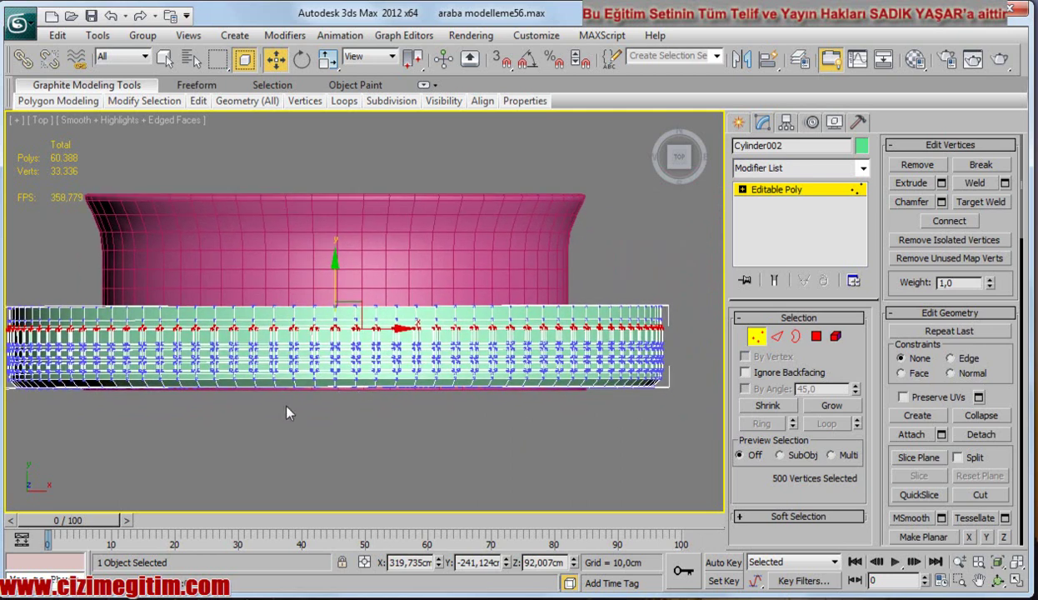
middle_click_drag(287, 395, 321, 395)
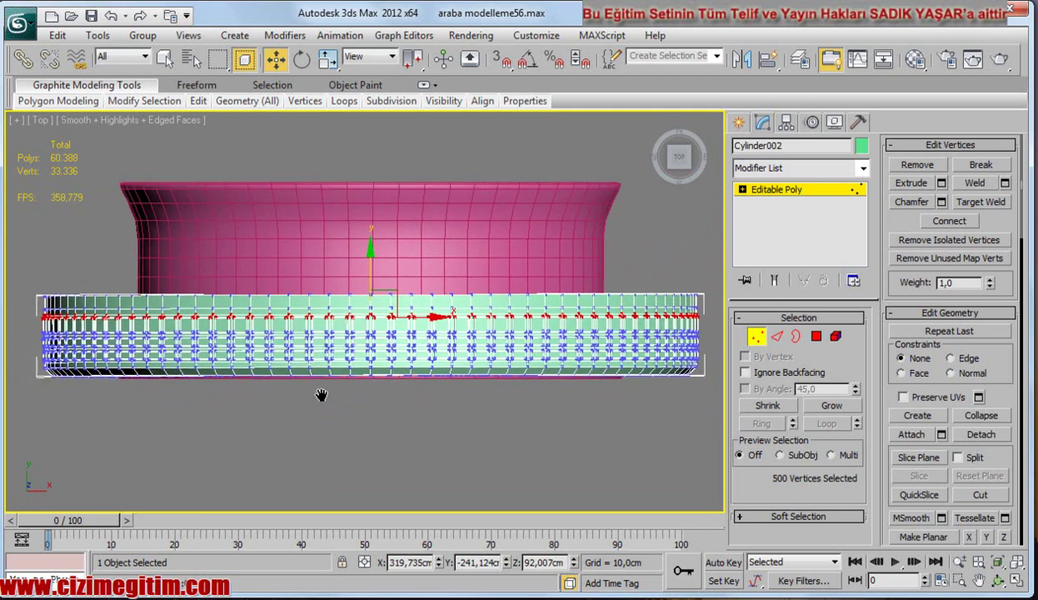
left_click_drag(21, 305, 703, 331)
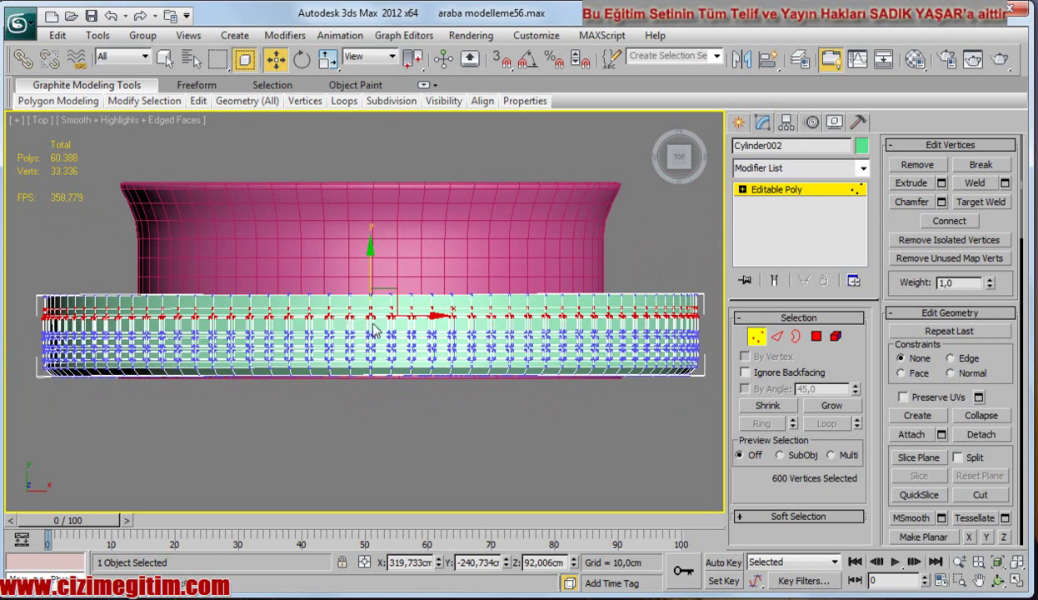
Rotate the selected tread vertices by -2,5° so the blocks slant diagonally.
key("e")
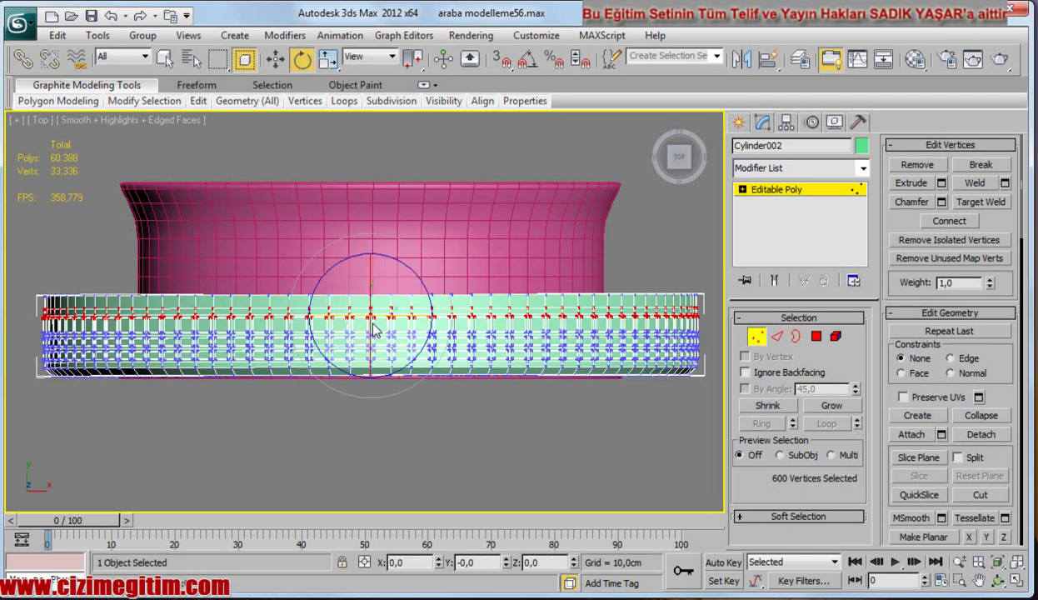
middle_click_drag(154, 358, 158, 334)
scroll(329, 299, "up", 2)
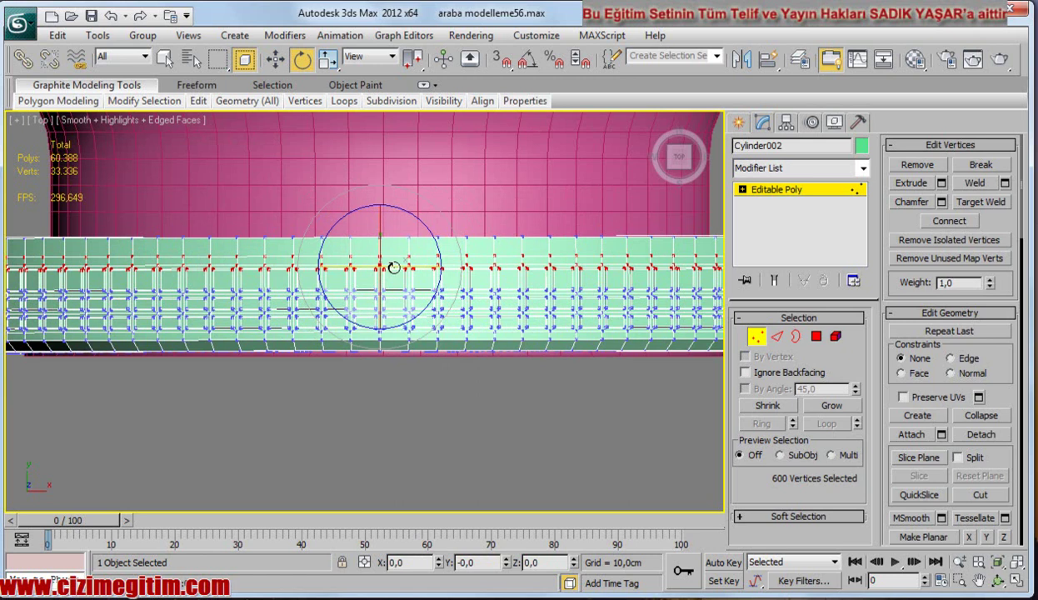
left_click_drag(391, 268, 388, 267)
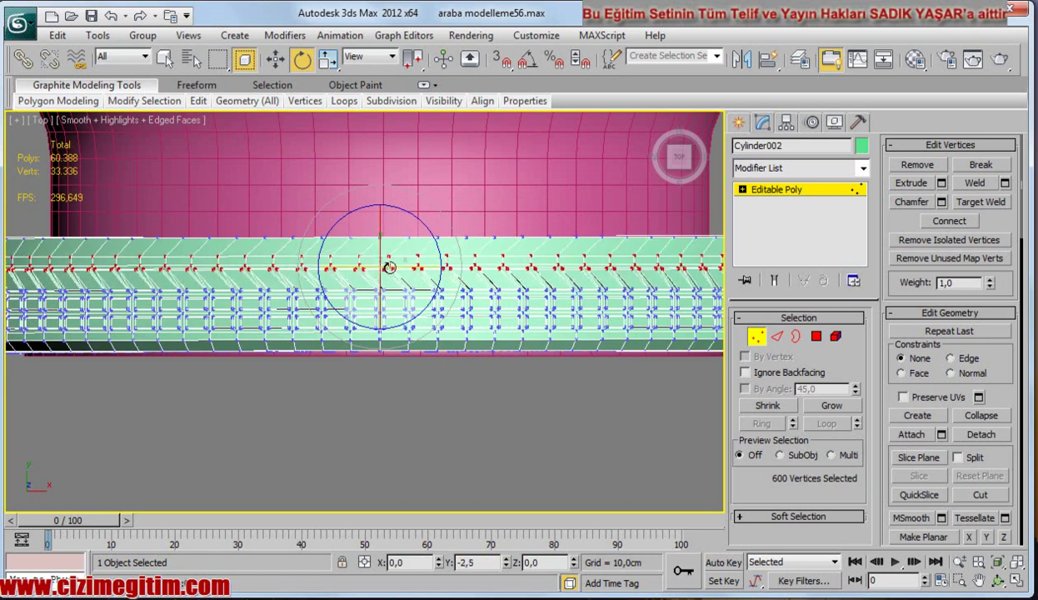
scroll(388, 266, "down", 1)
mouse_move(374, 358)
middle_mouse_down()
mouse_move(325, 359)
mouse_move(424, 384)
middle_mouse_up()
Clear the vertex selection and bring up the Modifier List.
left_click(424, 391)
scroll(312, 343, "up", 1)
scroll(299, 304, "up", 1)
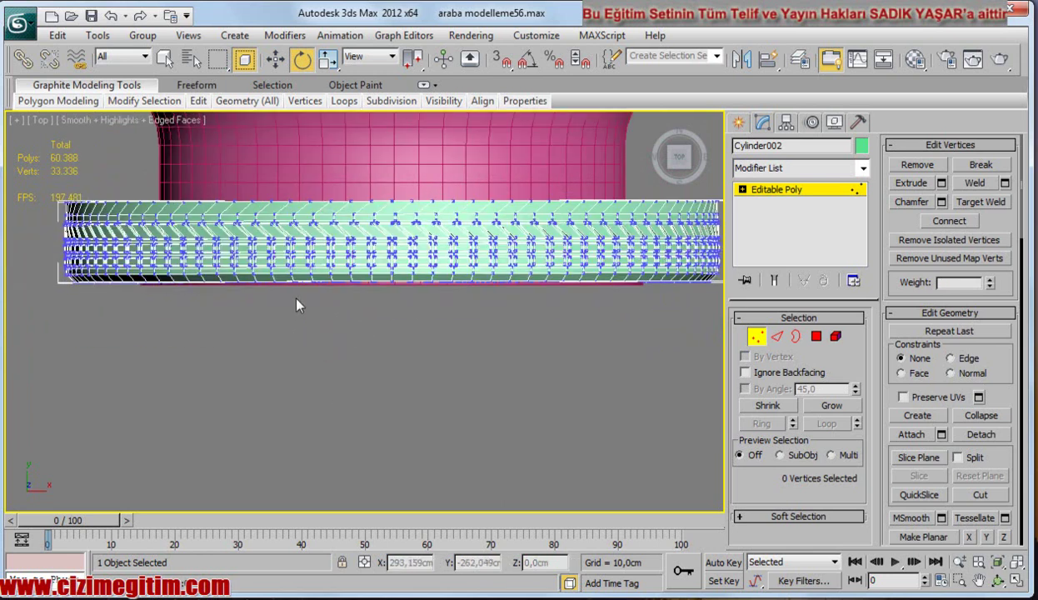
left_click(793, 169)
Add a Symmetry modifier to the tire.
key("s")
key("s")
key("s")
key("s")
key("h")
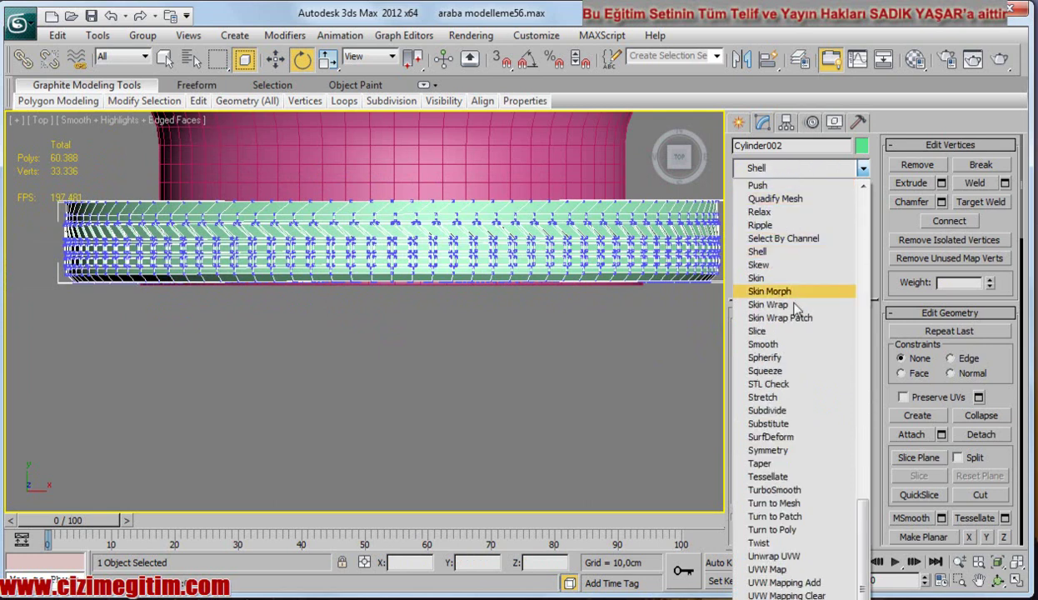
left_click(762, 450)
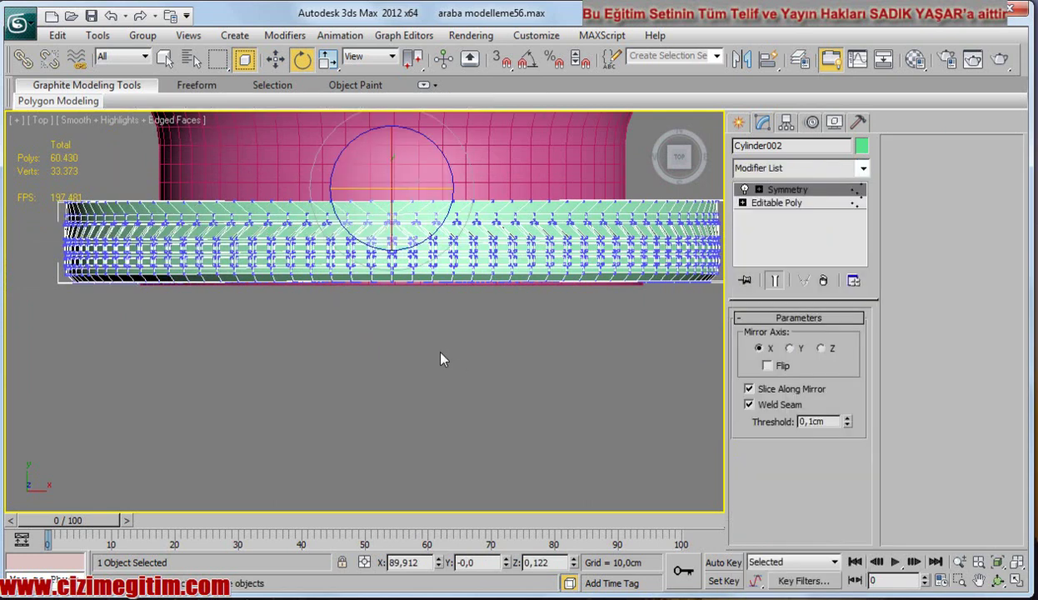
Move the Symmetry mirror plane slightly down the tire and set the mirror axis to Y.
middle_click_drag(441, 358, 423, 437)
left_click(757, 189)
left_click(787, 203)
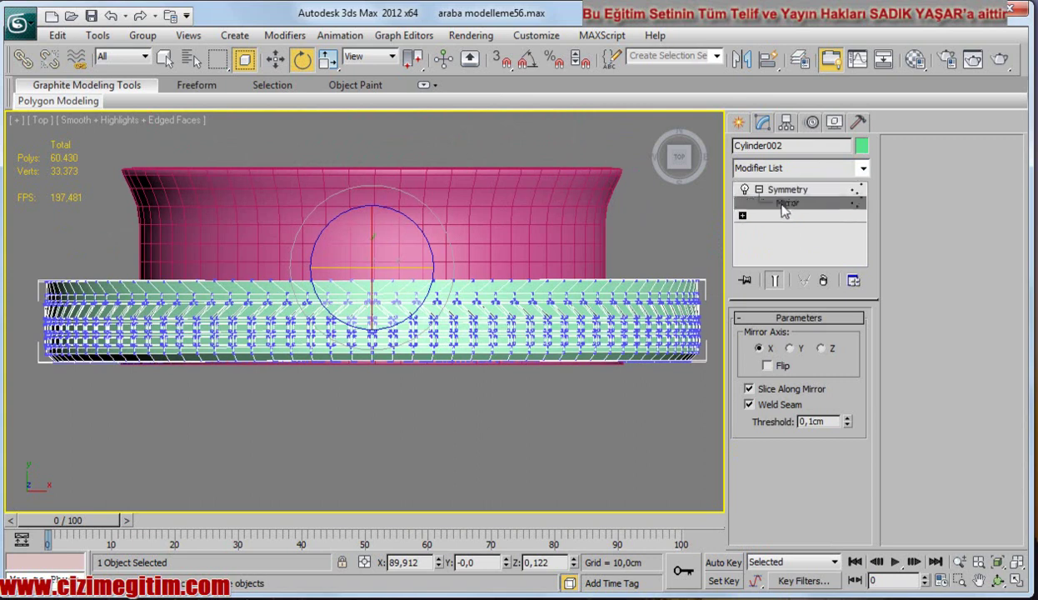
mouse_move(412, 303)
middle_mouse_down()
mouse_move(530, 314)
mouse_move(405, 327)
middle_mouse_up()
key("w")
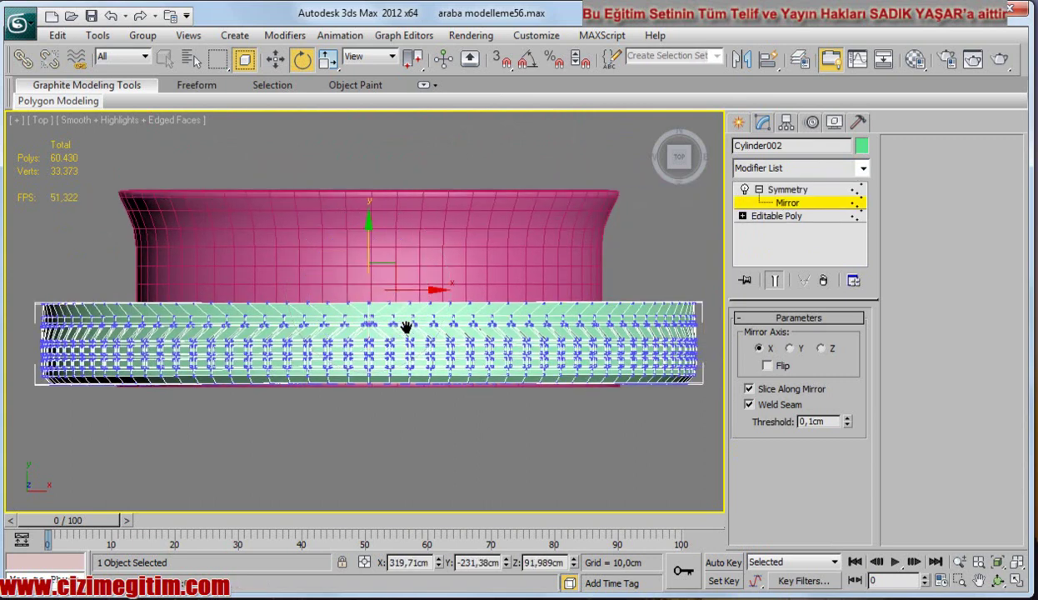
left_click_drag(364, 231, 362, 243)
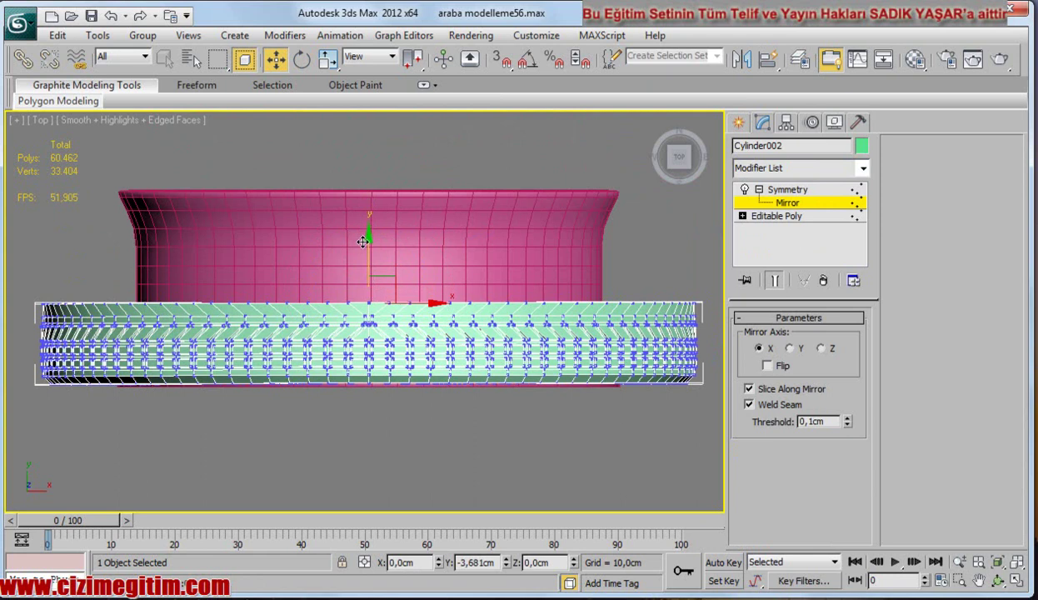
left_click(791, 348)
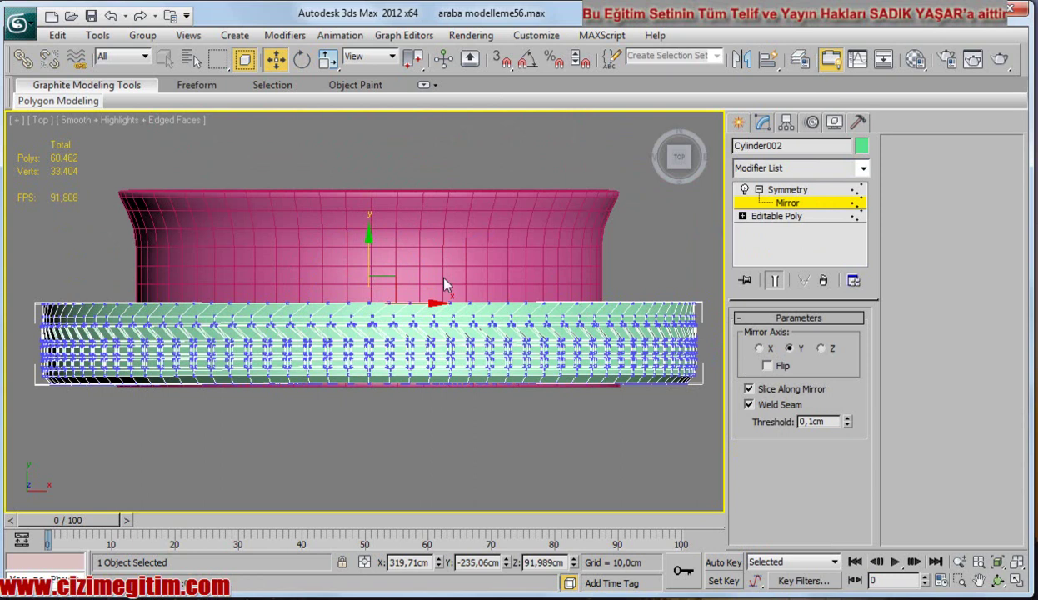
Orbit to check the mirrored tread in 3D and leave the mirror sub-level.
middle_click_drag(369, 249, 397, 213)
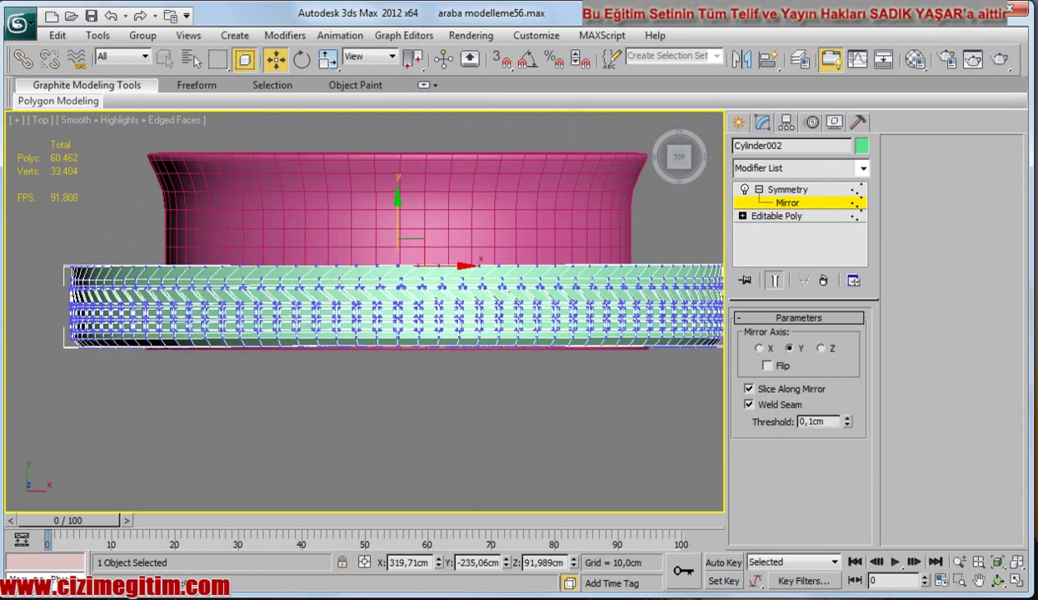
left_click(998, 580)
mouse_move(403, 311)
left_mouse_down()
mouse_move(360, 241)
mouse_move(468, 379)
mouse_move(417, 347)
mouse_move(435, 347)
mouse_move(329, 335)
mouse_move(304, 517)
mouse_move(347, 363)
mouse_move(459, 324)
mouse_move(457, 285)
left_mouse_up()
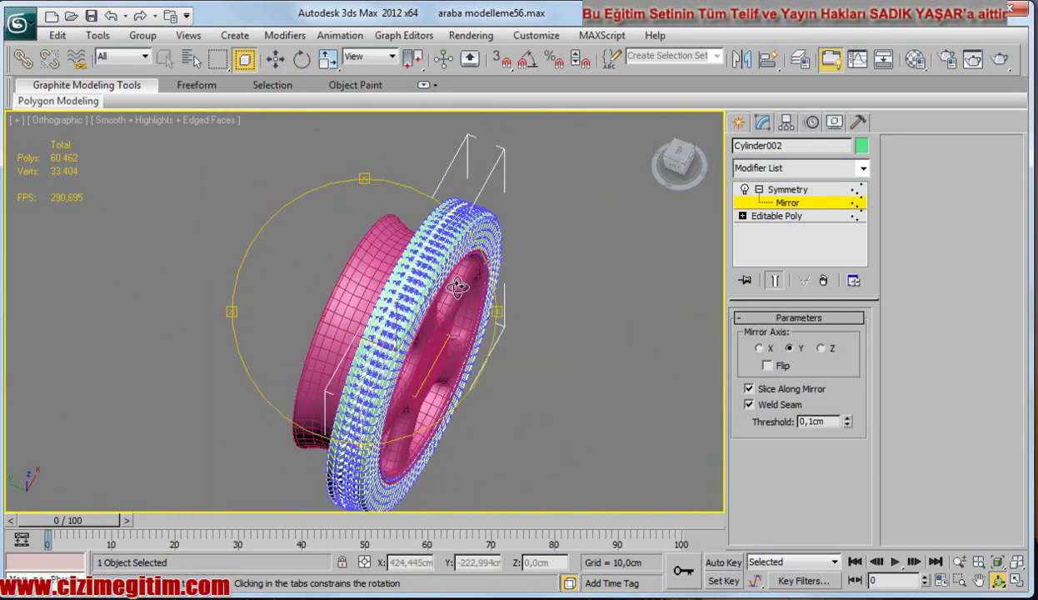
left_click(787, 189)
scroll(450, 325, "up", 2)
scroll(395, 335, "up", 2)
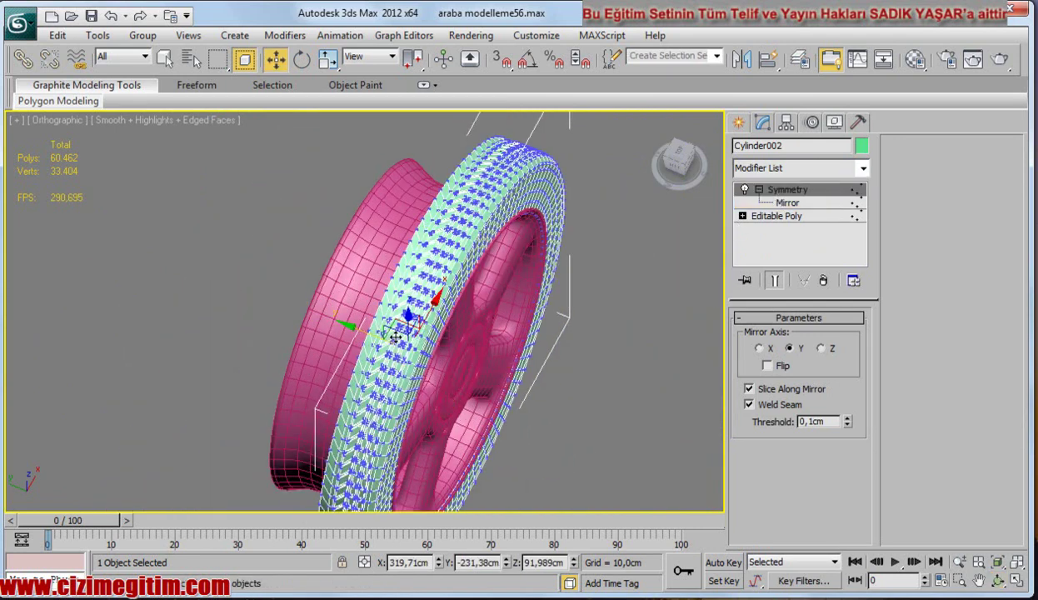
middle_click_drag(363, 335, 335, 360)
Set the Symmetry mirror axis to Z and slide the mirror plane to open a gap band.
left_click(759, 349)
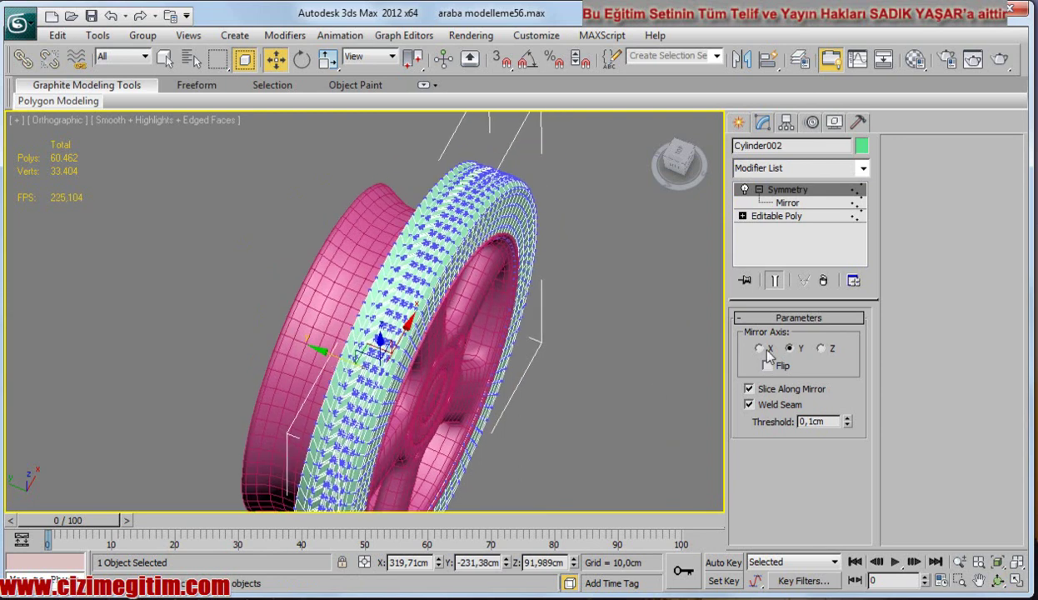
left_click(828, 349)
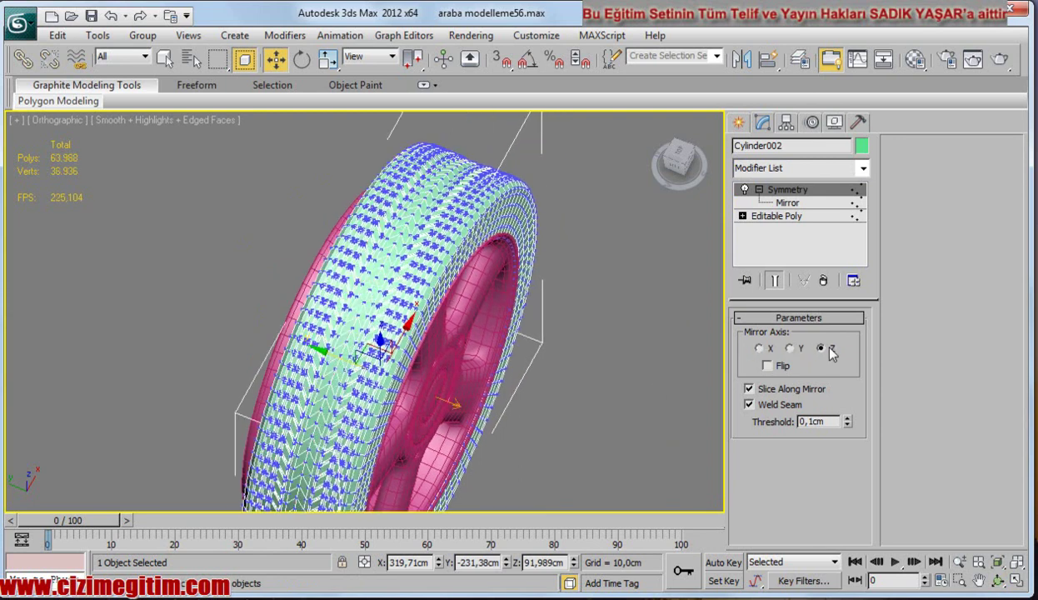
left_click(783, 203)
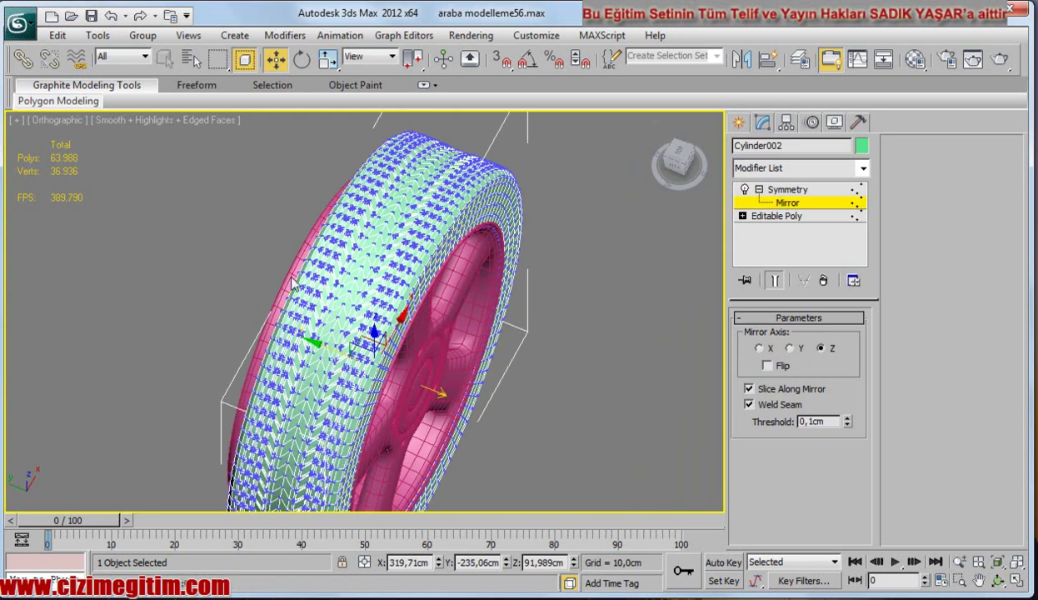
middle_click_drag(288, 277, 309, 255)
left_click_drag(356, 335, 344, 335)
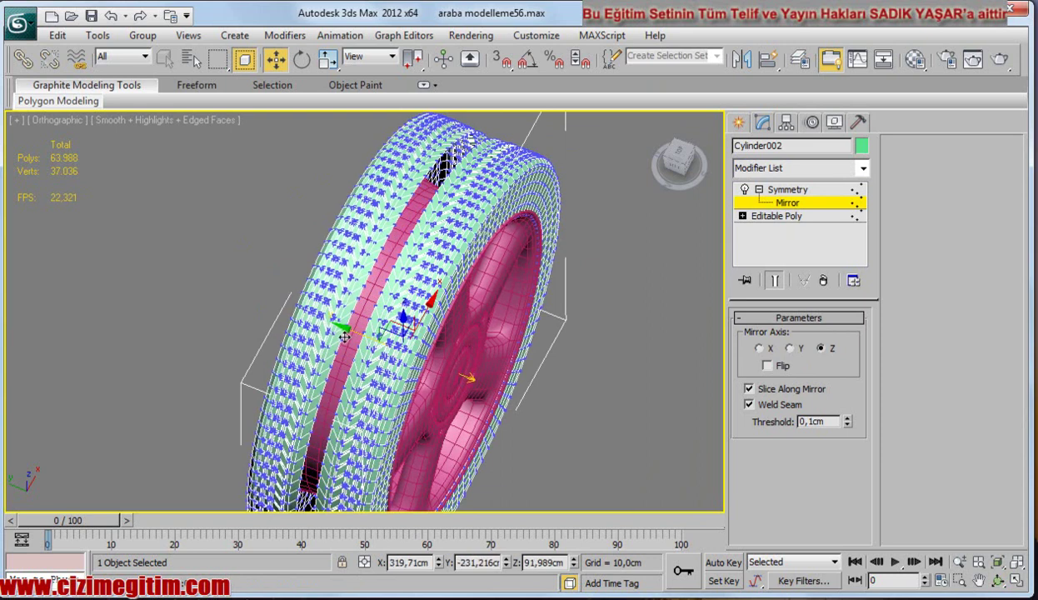
Orbit around the tire to inspect the gap, then return to the Top view.
left_click(998, 580)
mouse_move(429, 396)
left_mouse_down()
mouse_move(497, 360)
mouse_move(546, 308)
mouse_move(376, 323)
left_mouse_up()
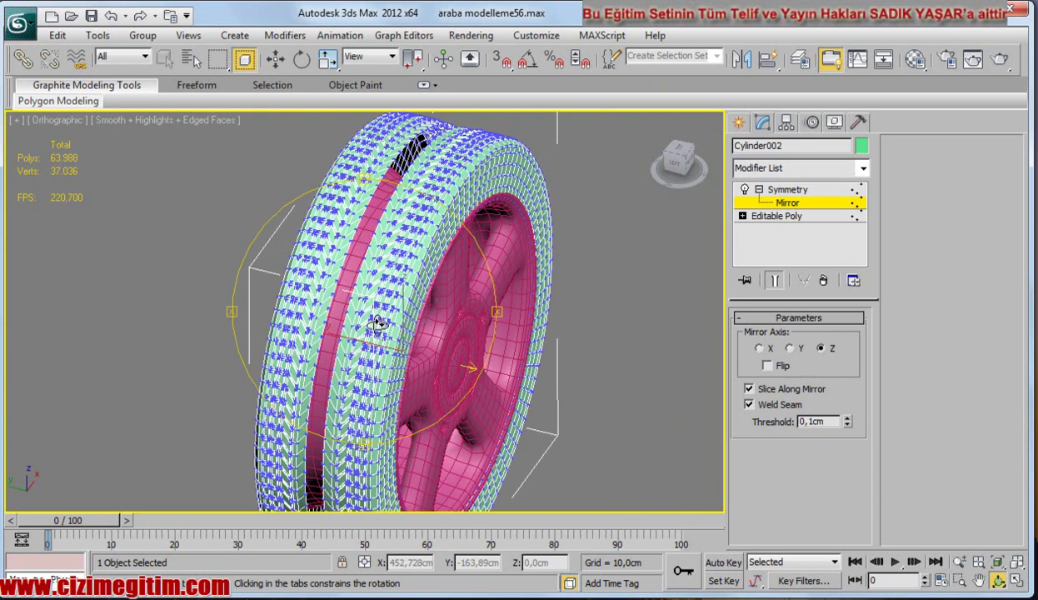
key("t")
key("z")
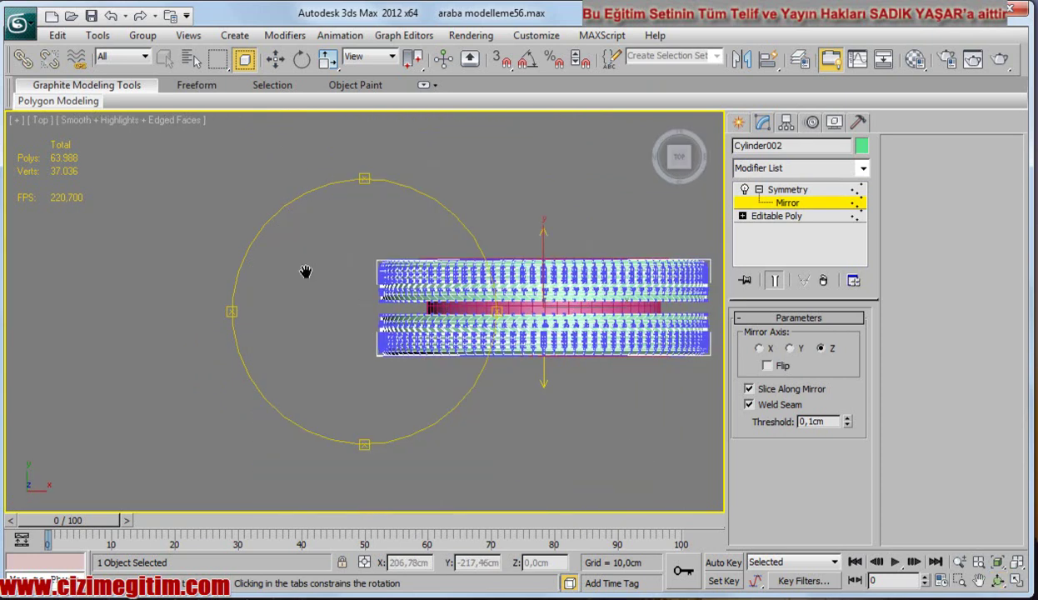
In the Editable Poly's Vertex level, raise the top vertex row 4,877cm along Y.
left_click(742, 216)
left_click(799, 256)
left_click(767, 242)
left_click(772, 229)
scroll(138, 291, "down", 3)
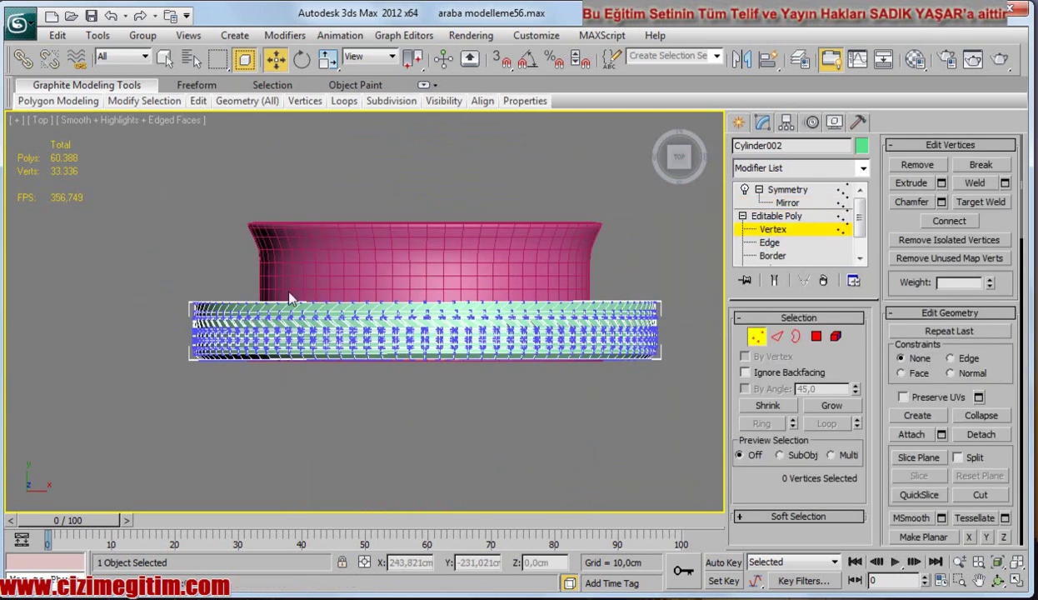
middle_click_drag(281, 283, 203, 303)
left_click_drag(130, 290, 652, 321)
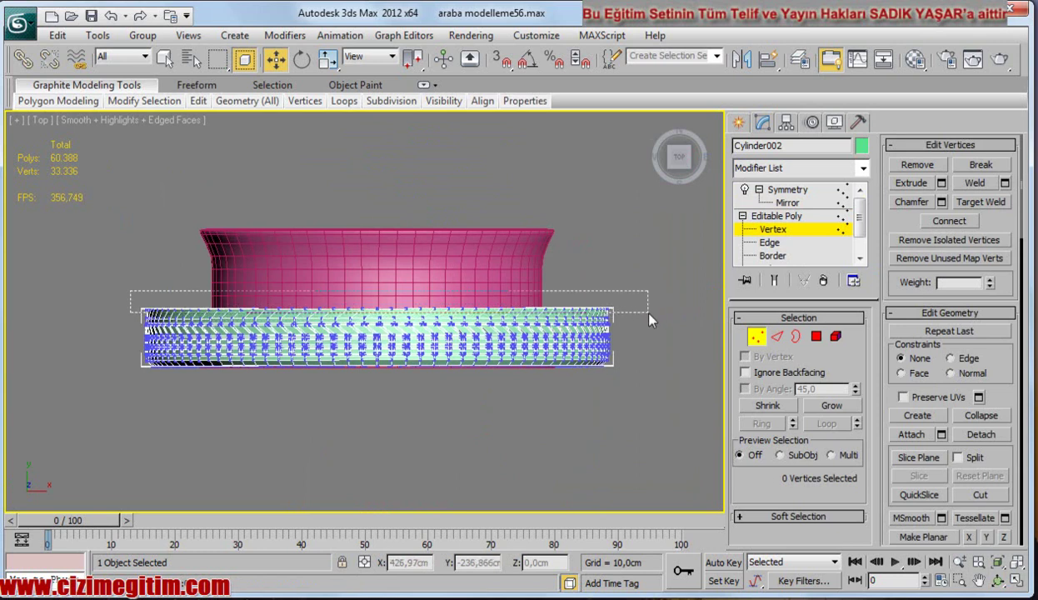
left_click_drag(372, 254, 375, 238)
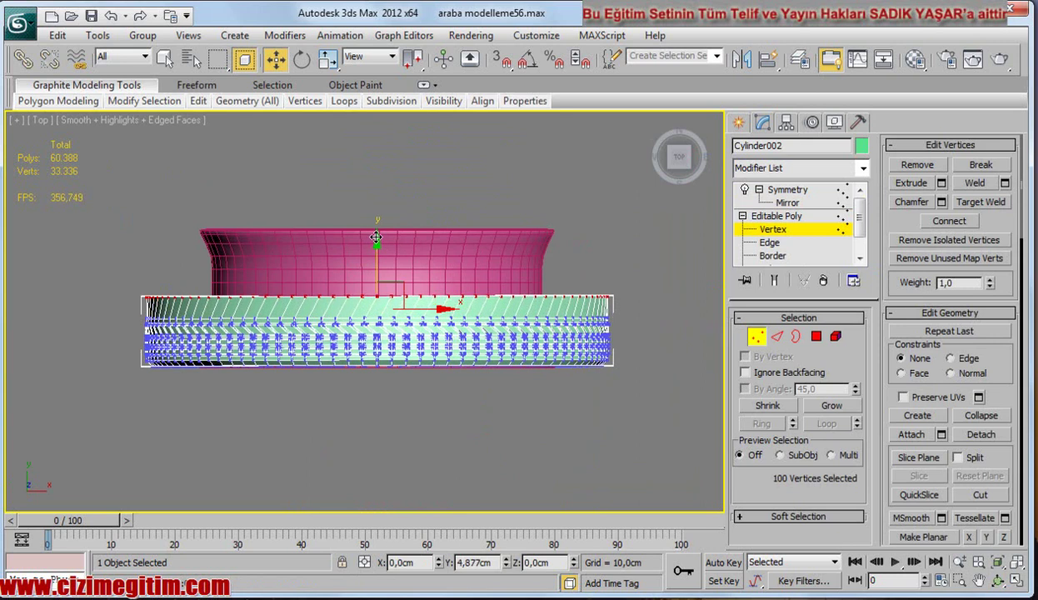
Show the Symmetry result, collapse its sub-entries and deselect the tire.
left_click(783, 193)
scroll(405, 327, "up", 3)
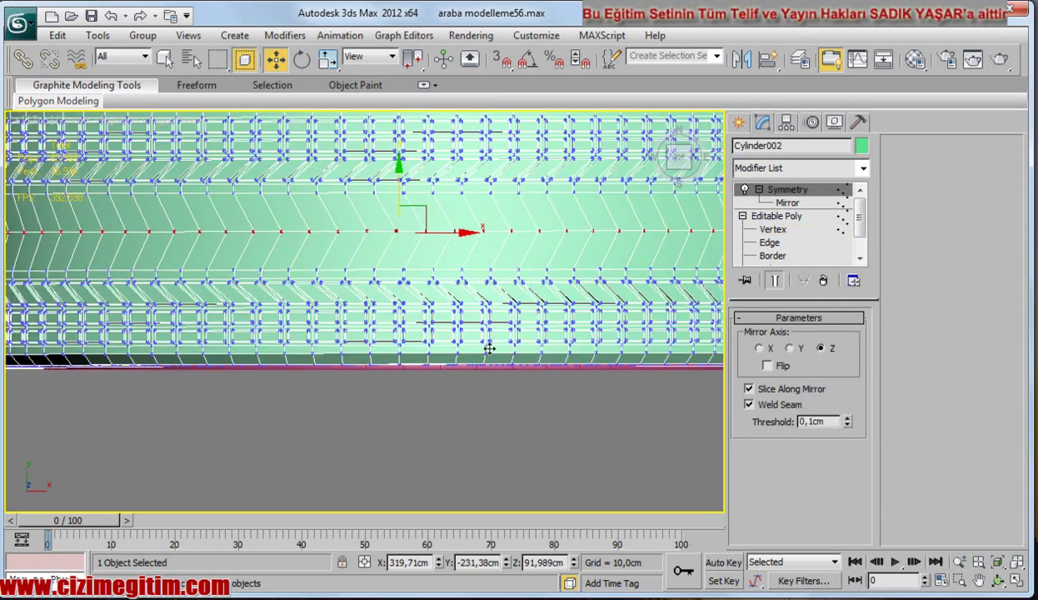
left_click(997, 581)
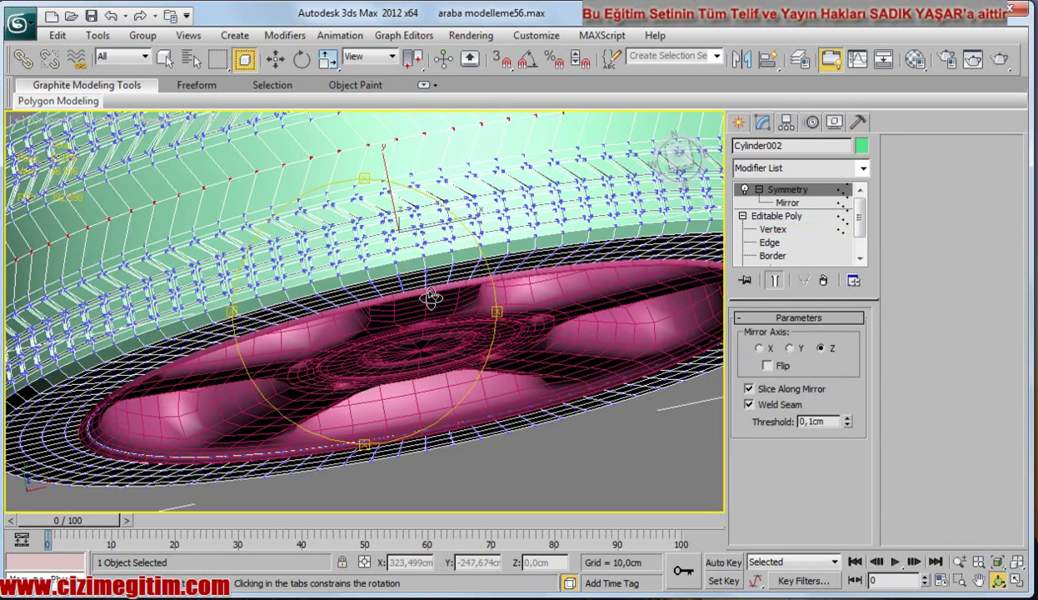
left_click_drag(493, 308, 400, 300)
scroll(399, 300, "up", 3)
scroll(336, 424, "up", 2)
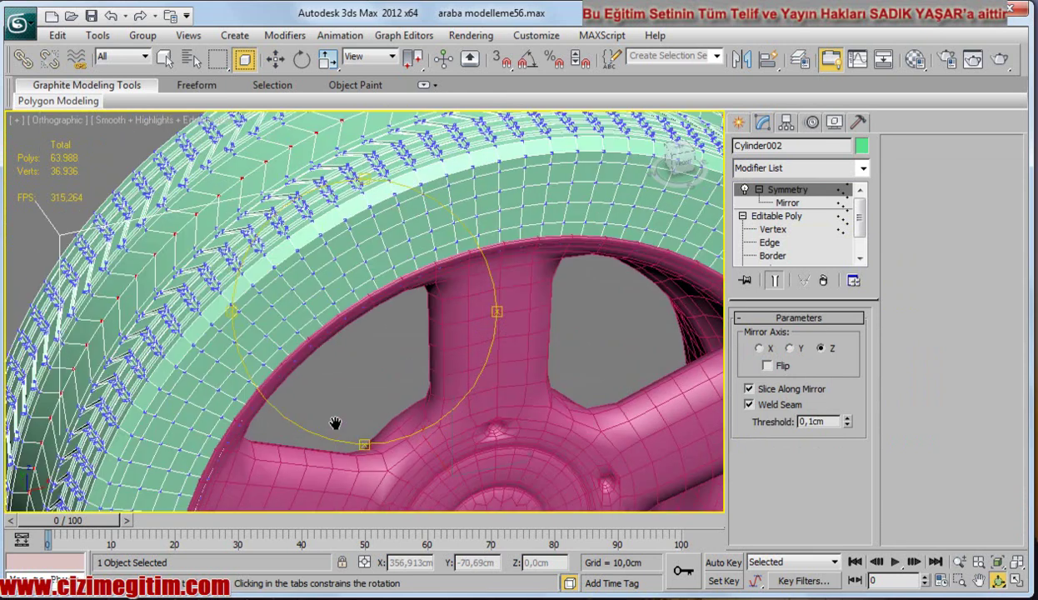
scroll(336, 400, "up", 2)
scroll(336, 377, "up", 2)
key("w")
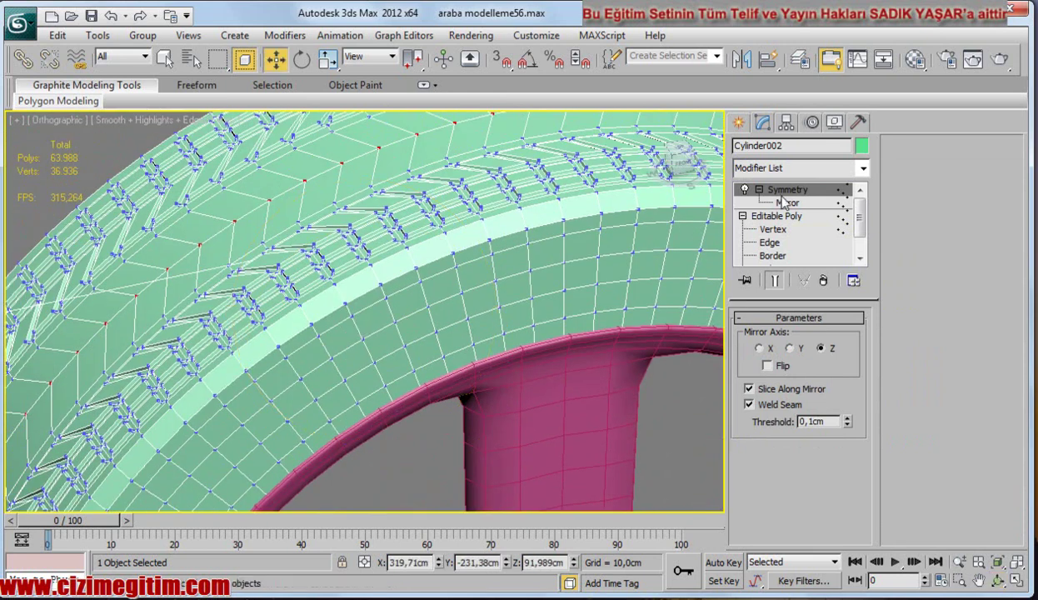
left_click(758, 189)
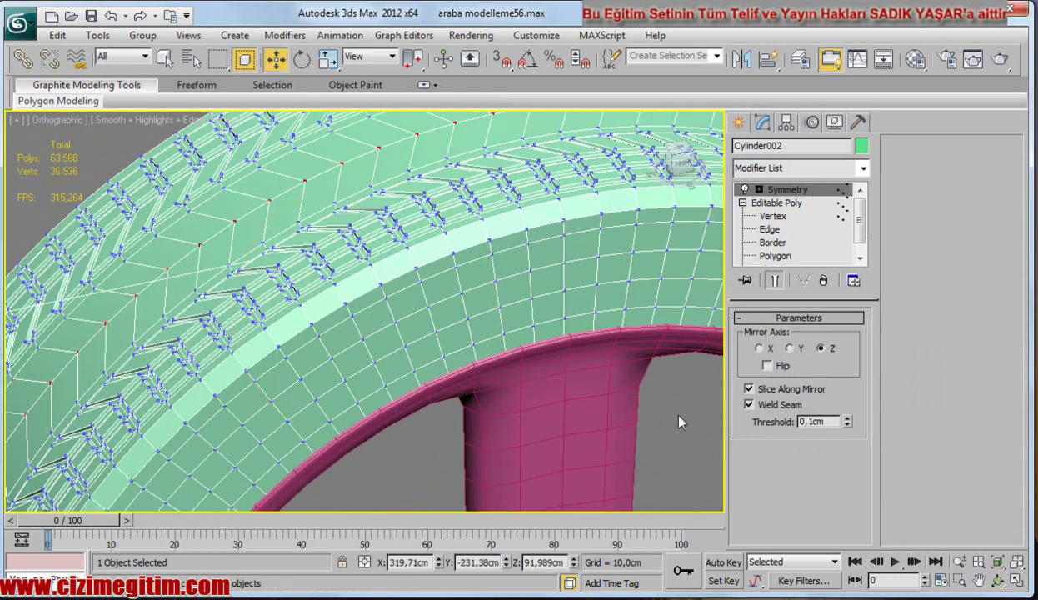
left_click(678, 423)
Switch to the Top view and zoom onto the chevron tread strip.
scroll(591, 418, "down", 2)
scroll(528, 348, "down", 4)
scroll(284, 323, "down", 2)
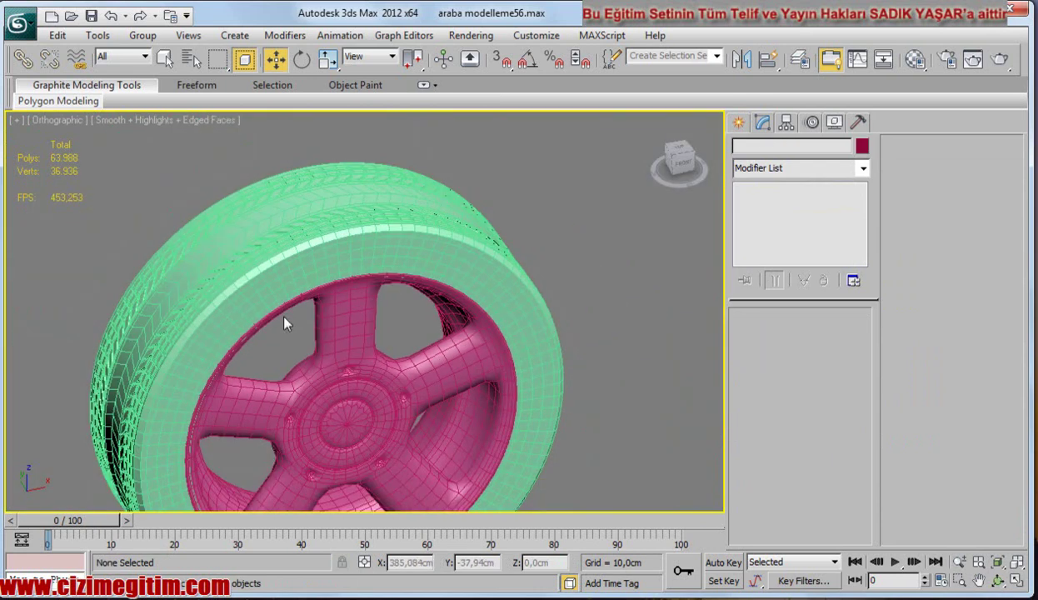
scroll(284, 323, "up", 2)
scroll(262, 358, "up", 2)
scroll(418, 437, "up", 1)
scroll(420, 239, "up", 2)
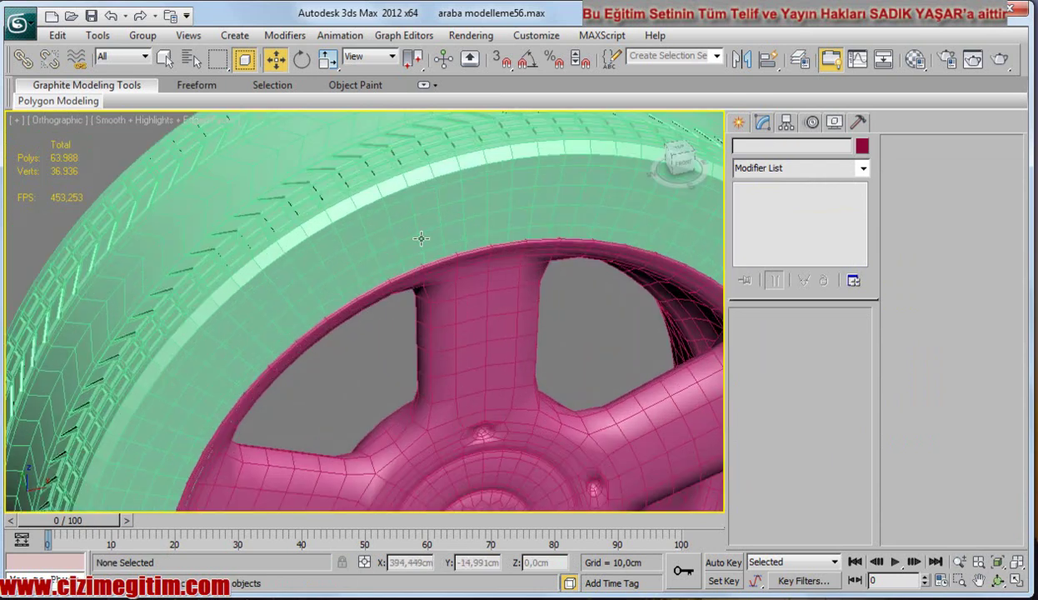
middle_click_drag(421, 239, 278, 336, "alt")
mouse_move(204, 333)
middle_mouse_down()
mouse_move(257, 305)
mouse_move(310, 323)
middle_mouse_up()
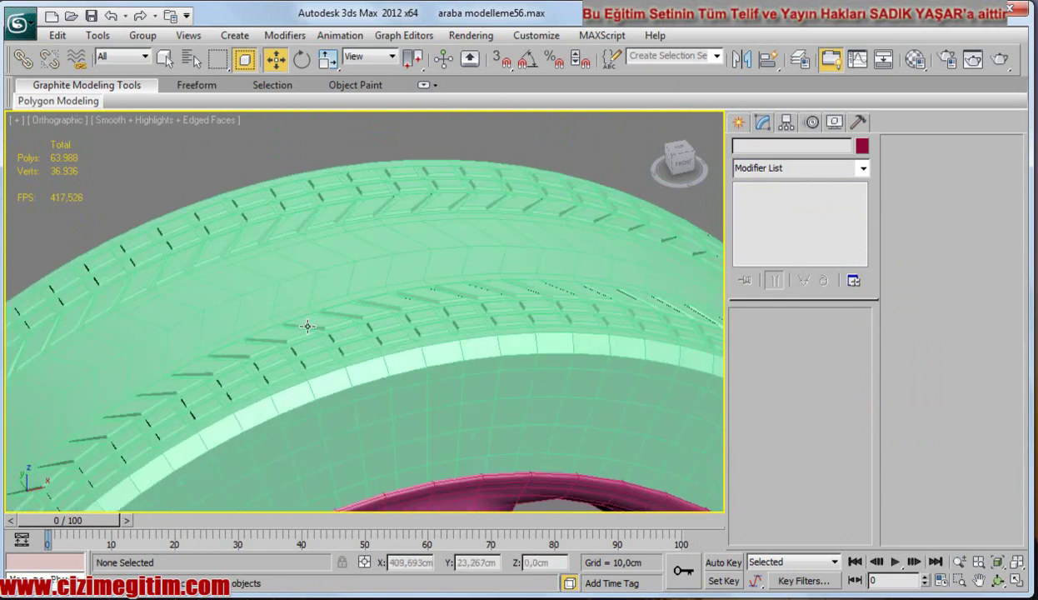
key("t")
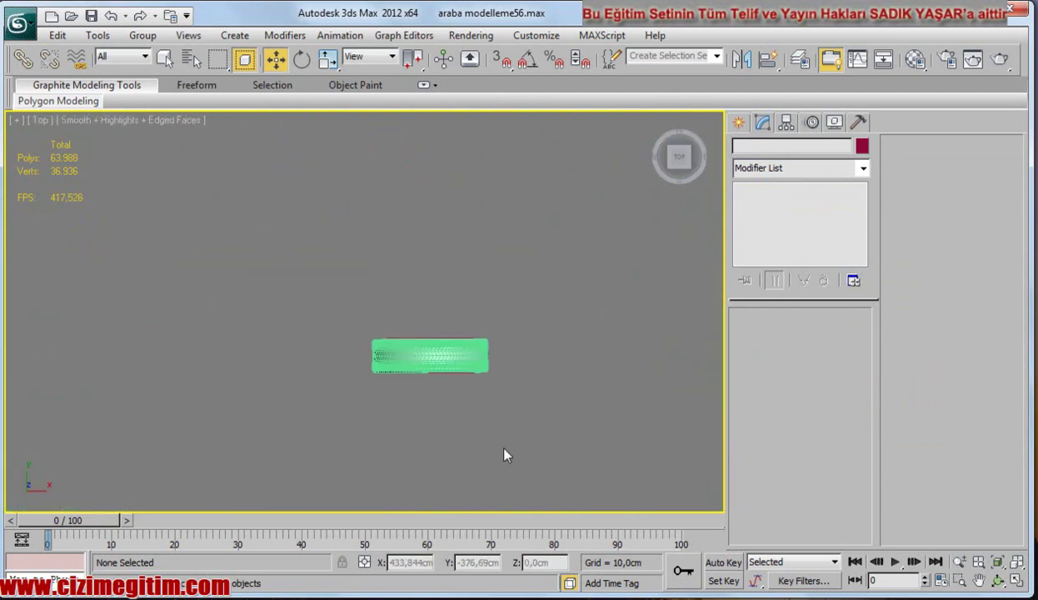
scroll(366, 313, "up", 4)
scroll(332, 314, "up", 2)
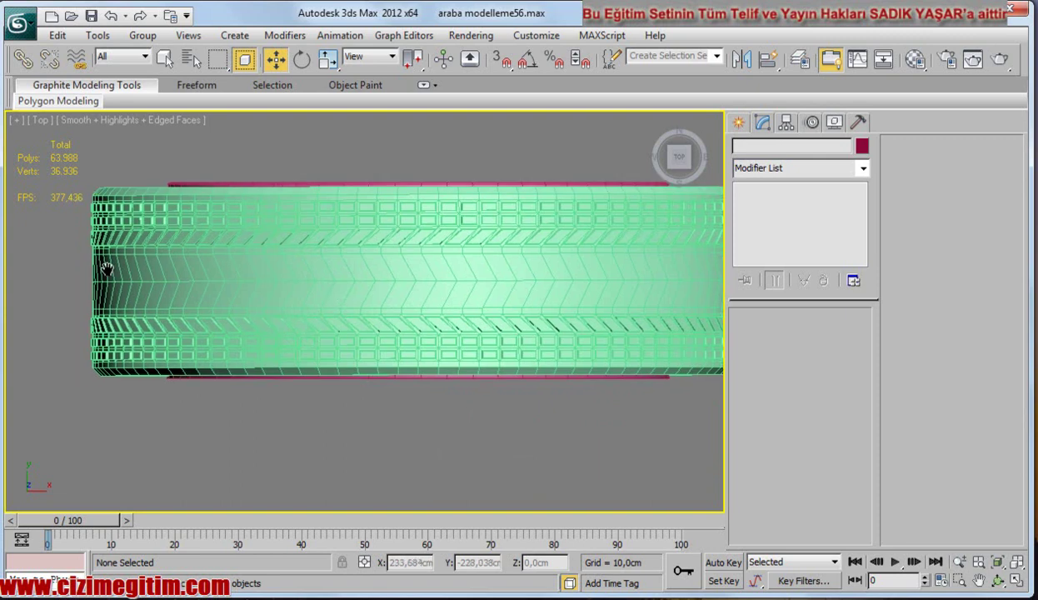
scroll(125, 279, "down", 1)
scroll(248, 289, "down", 1)
scroll(243, 298, "up", 1)
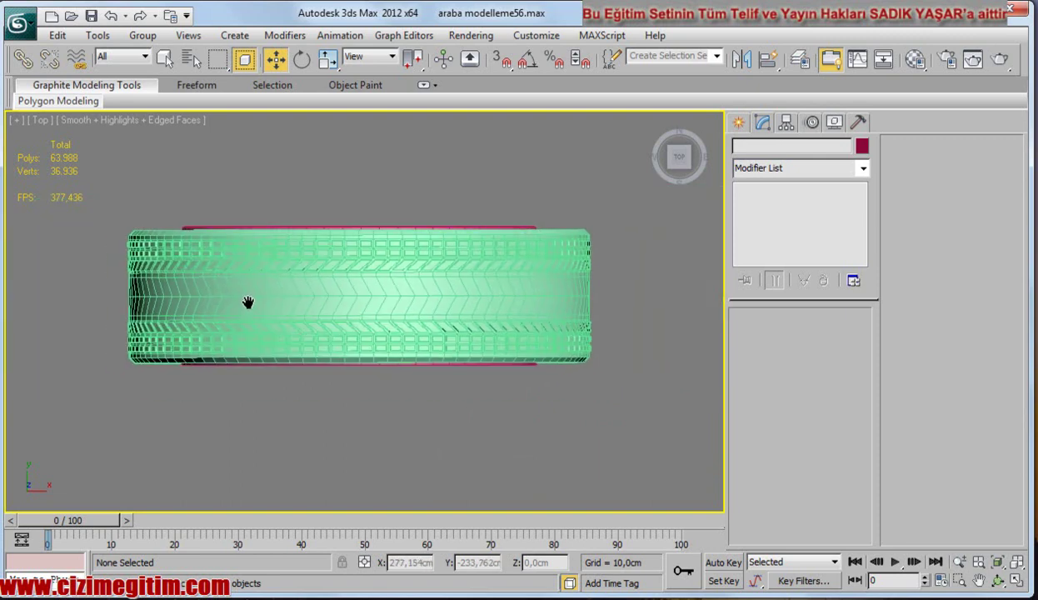
scroll(176, 304, "up", 1)
scroll(275, 298, "down", 1)
scroll(183, 299, "up", 1)
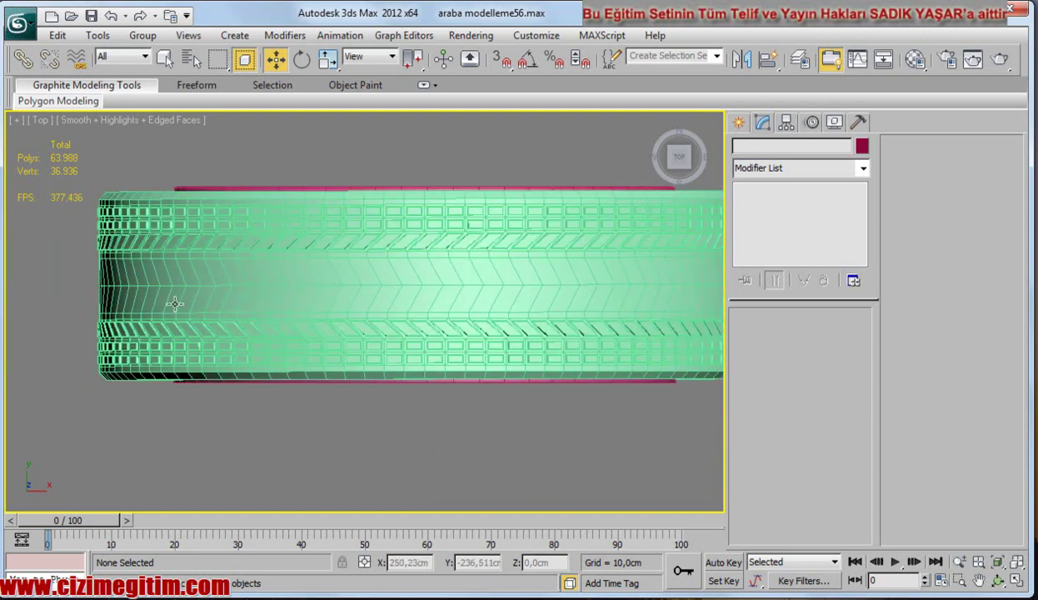
Select the tire at Polygon level and marquee the 100 centre chevron tread polygons.
left_click(313, 321)
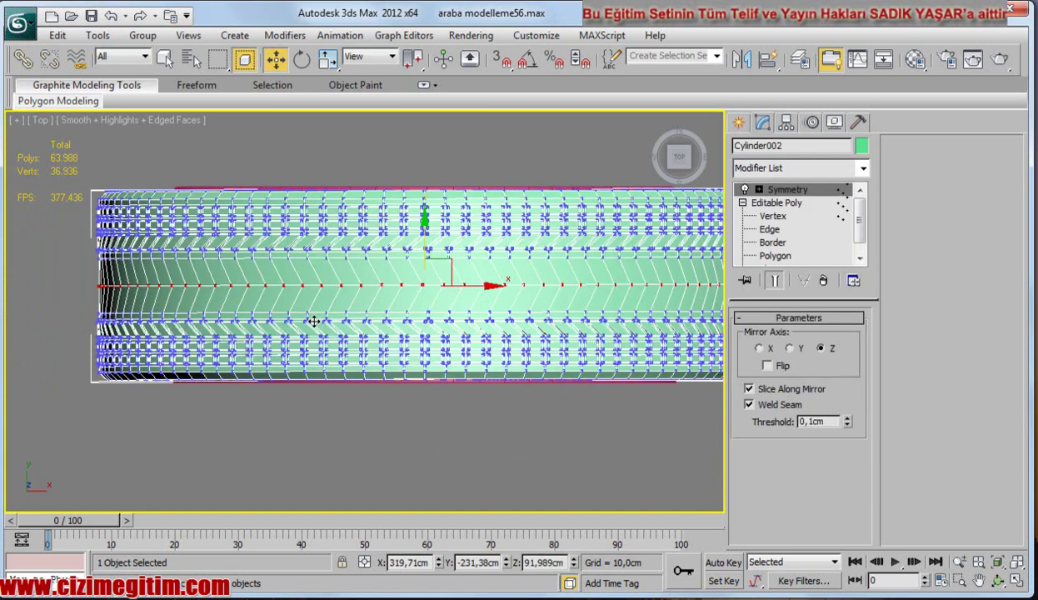
left_click(768, 229)
middle_click_drag(134, 280, 142, 287)
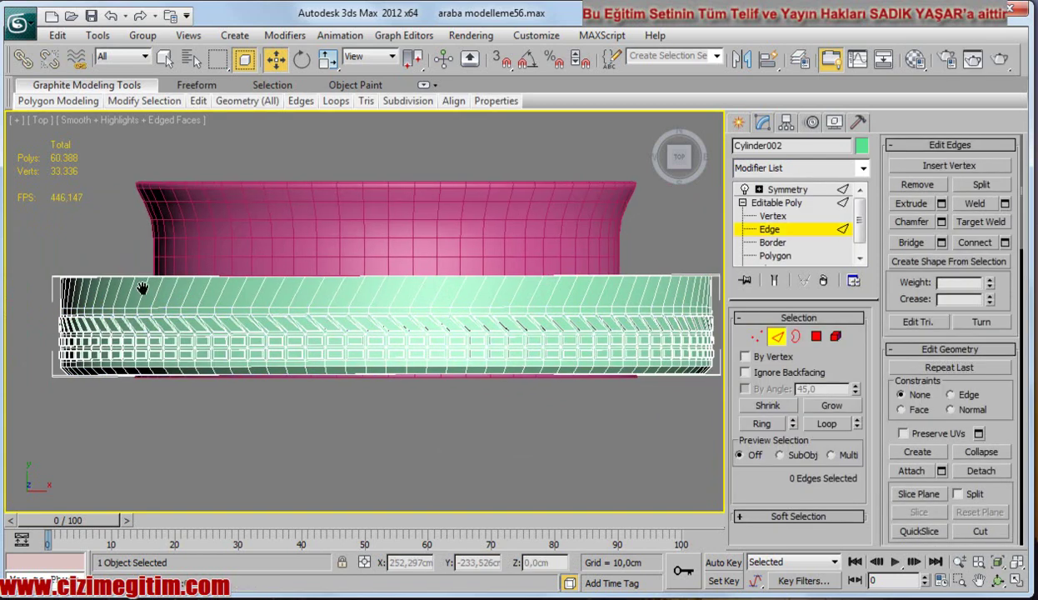
left_click(775, 255)
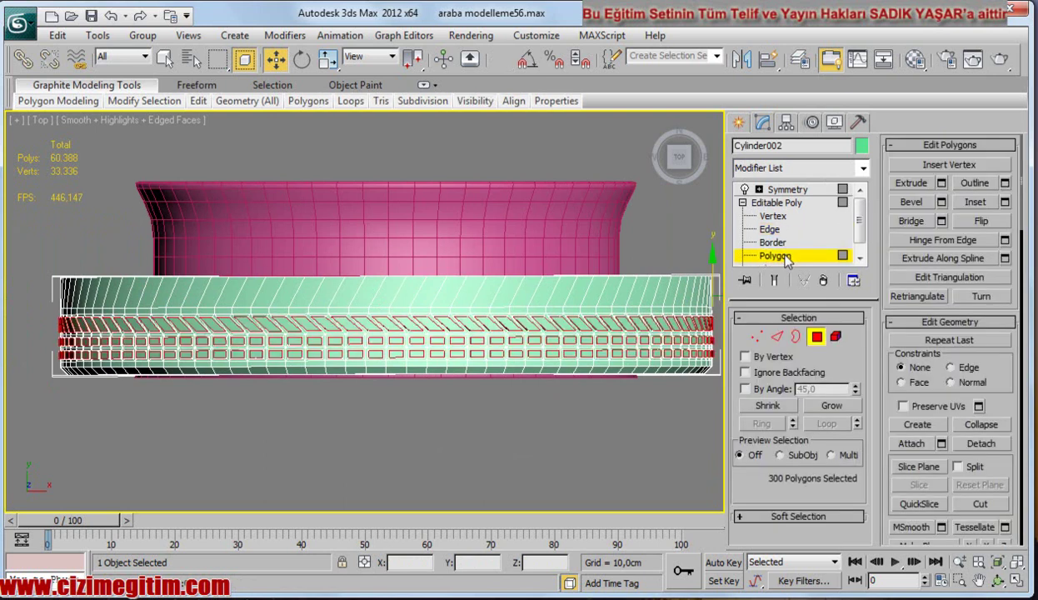
left_click_drag(28, 267, 718, 317, "ctrl")
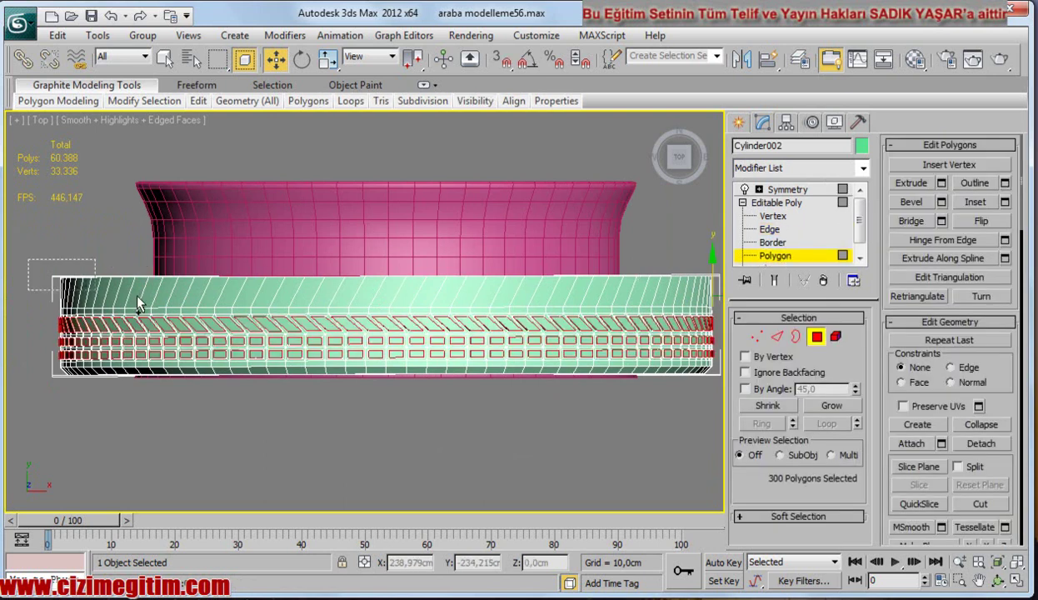
left_click(526, 437)
left_click_drag(34, 261, 721, 320)
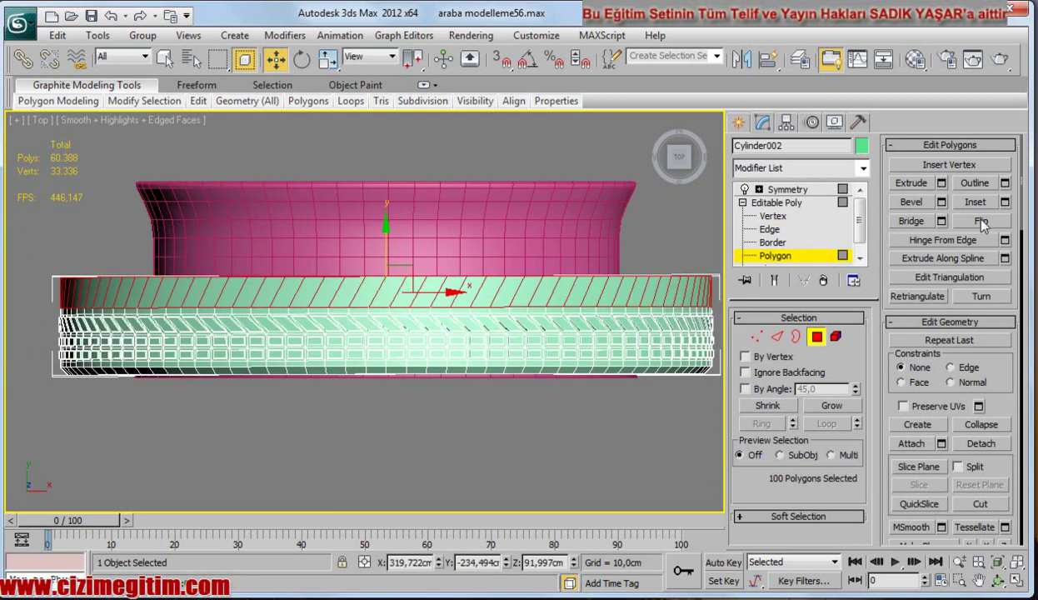
Inset and bevel the chevron polygons into raised blocks, then return to the Symmetry modifier.
left_click(1004, 202)
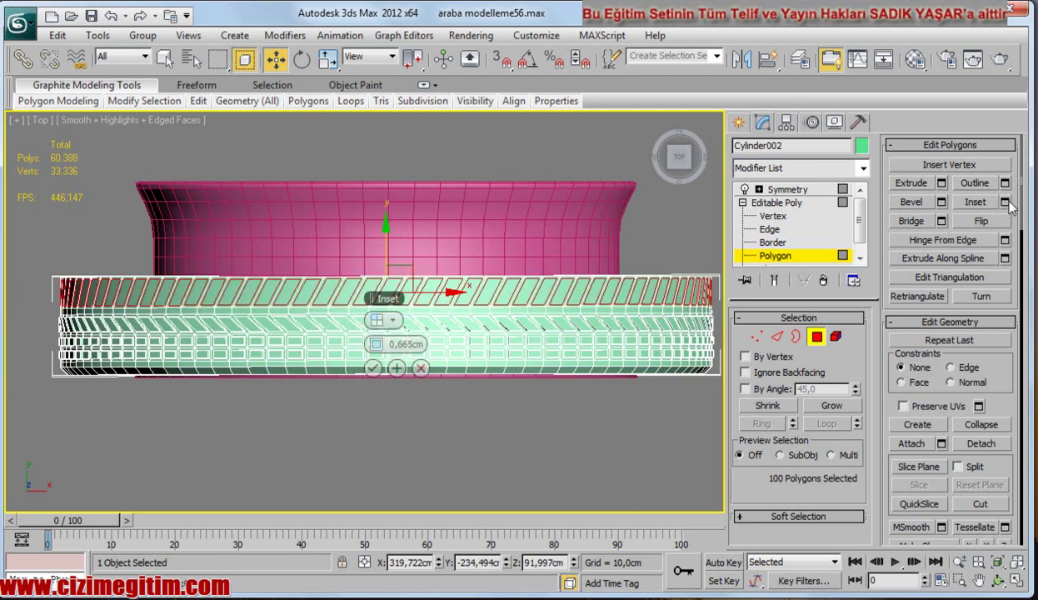
left_click(372, 367)
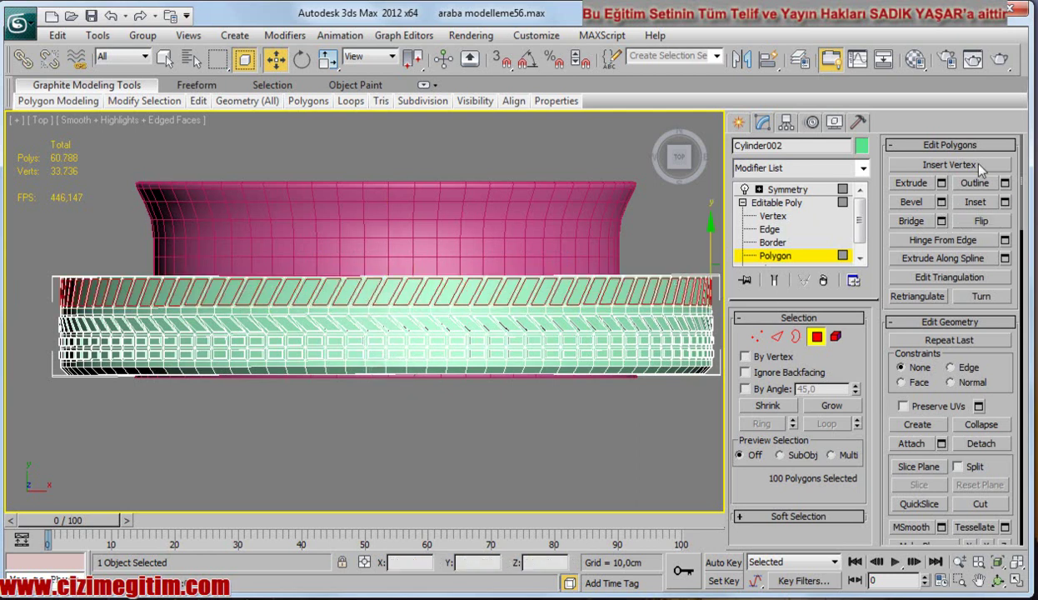
left_click(941, 202)
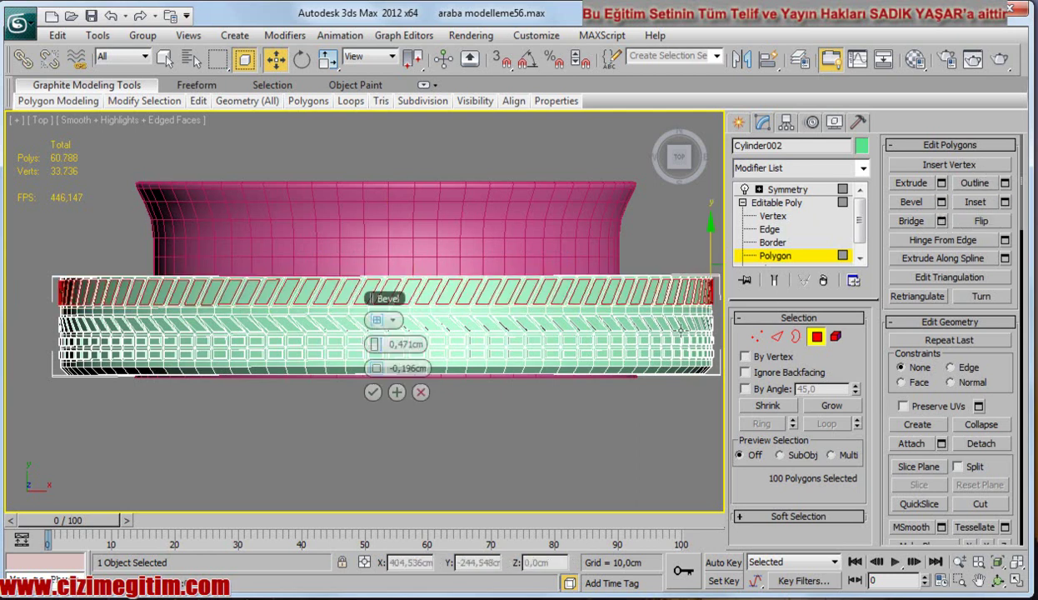
left_click(368, 389)
middle_click_drag(276, 388, 243, 388)
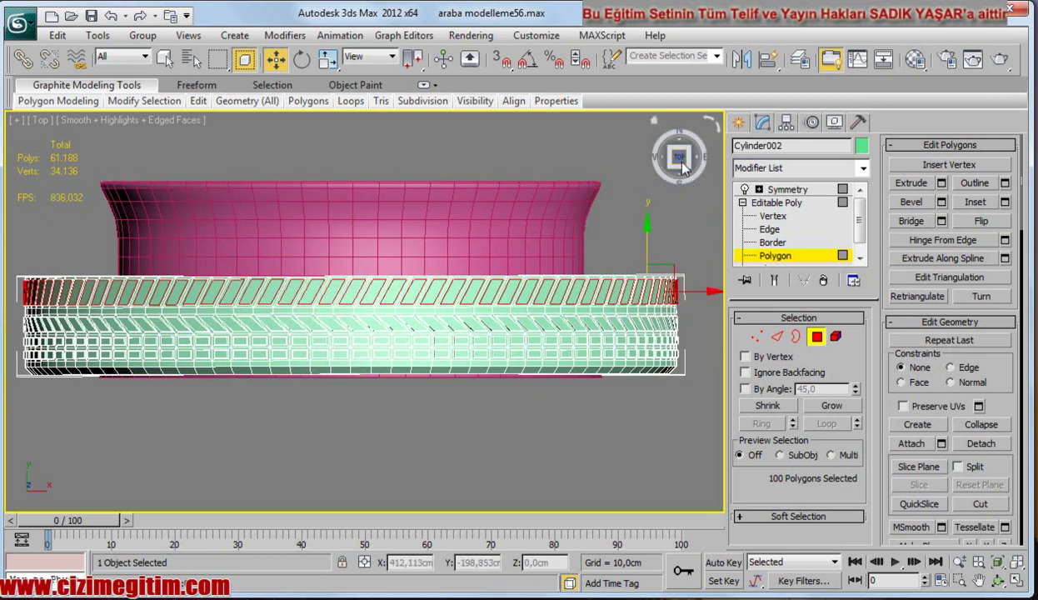
left_click(785, 189)
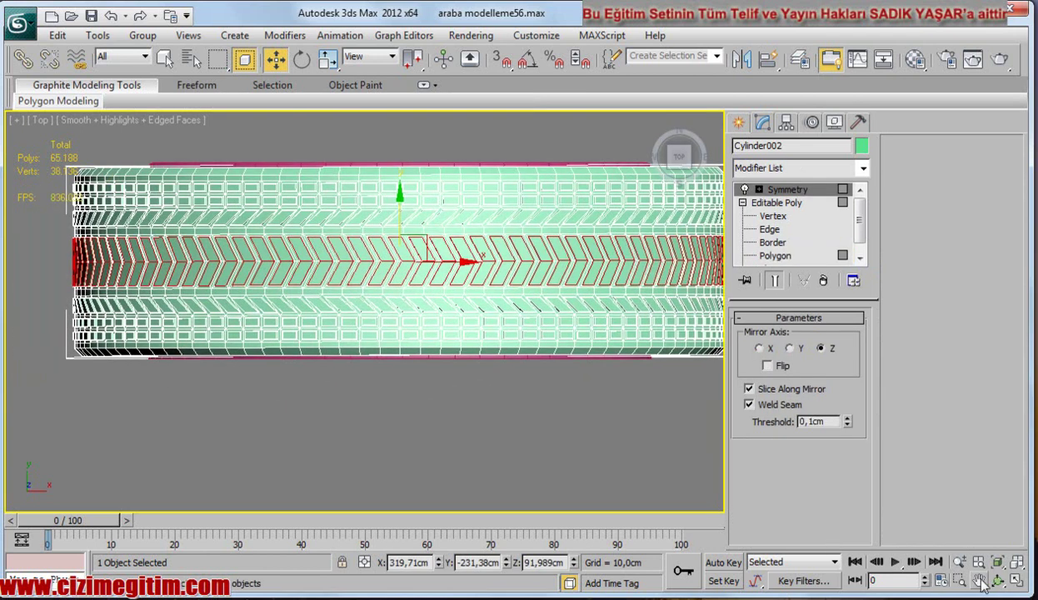
Orbit to an angled view of the wheel showing the raised chevron row.
left_click(997, 580)
mouse_move(463, 324)
left_mouse_down()
mouse_move(406, 295)
mouse_move(395, 360)
left_mouse_up()
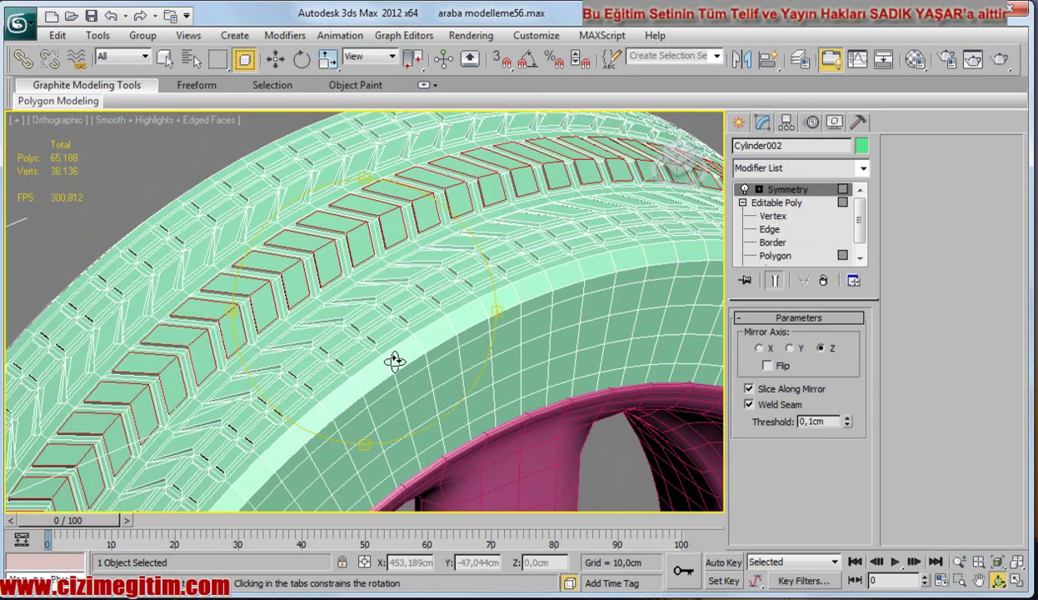
left_click_drag(395, 360, 408, 359)
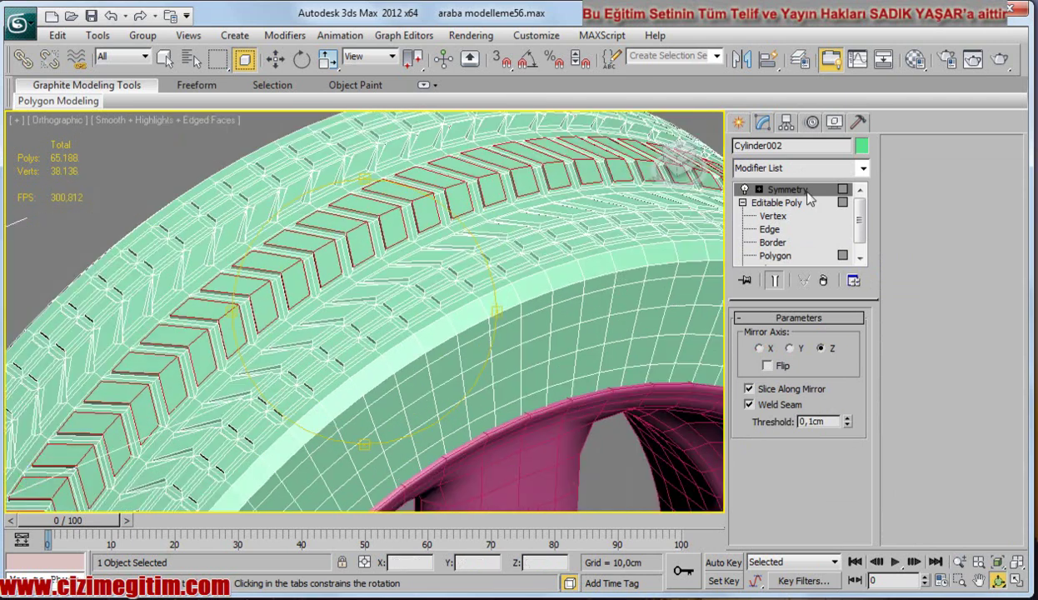
Add TurboSmooth to the tire, then delete it to keep the tire unsmoothed, and switch to Move.
left_click(781, 170)
key("t")
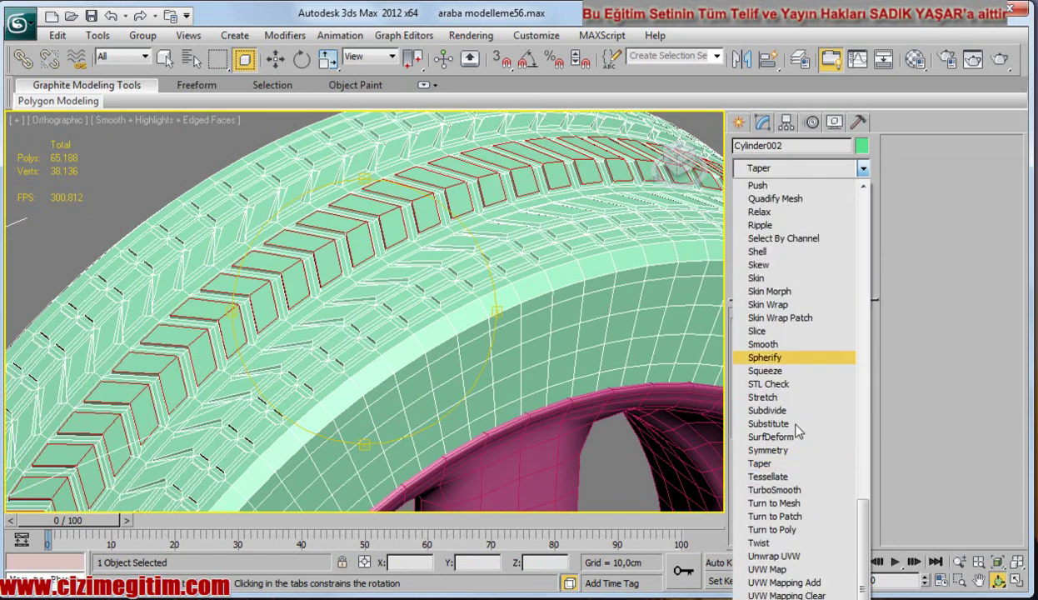
left_click(791, 490)
middle_click_drag(421, 359, 422, 340)
left_click_drag(422, 340, 398, 350)
right_click(813, 192)
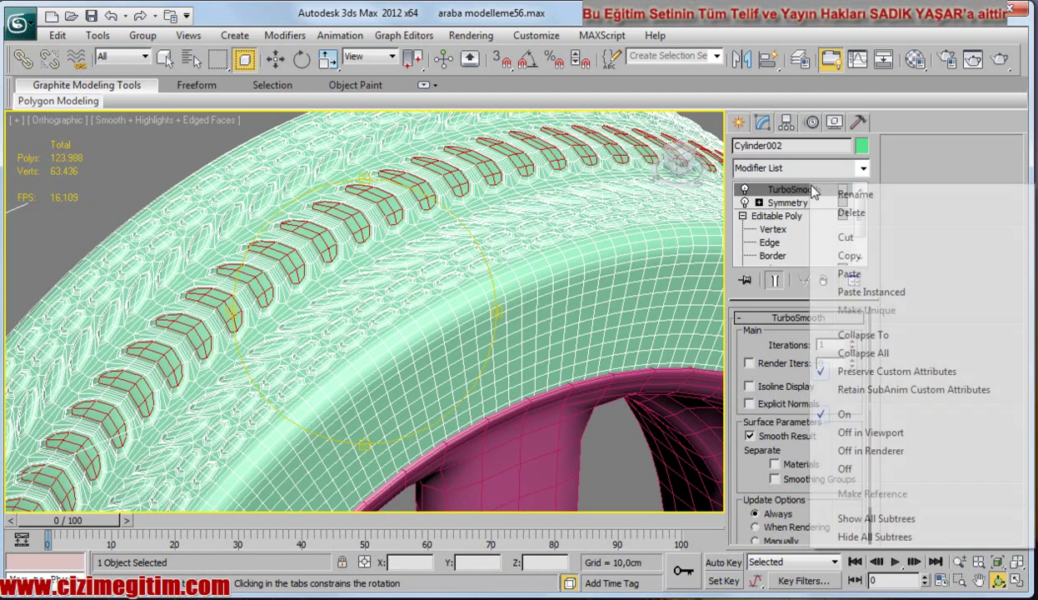
left_click(851, 212)
mouse_move(413, 266)
middle_mouse_down()
mouse_move(440, 267)
mouse_move(378, 292)
middle_mouse_up()
scroll(439, 267, "down", 3)
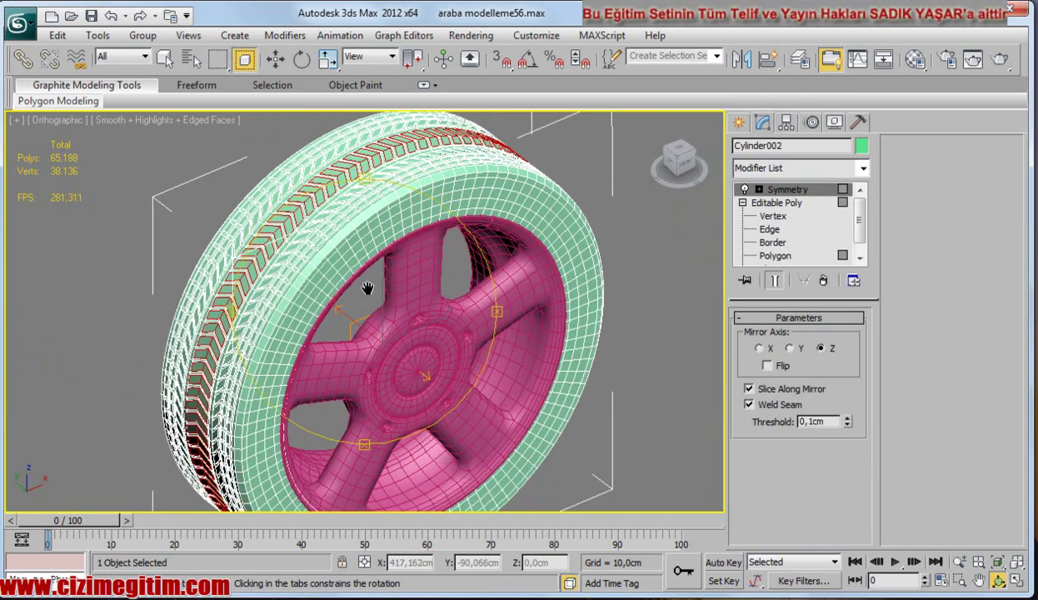
key("w")
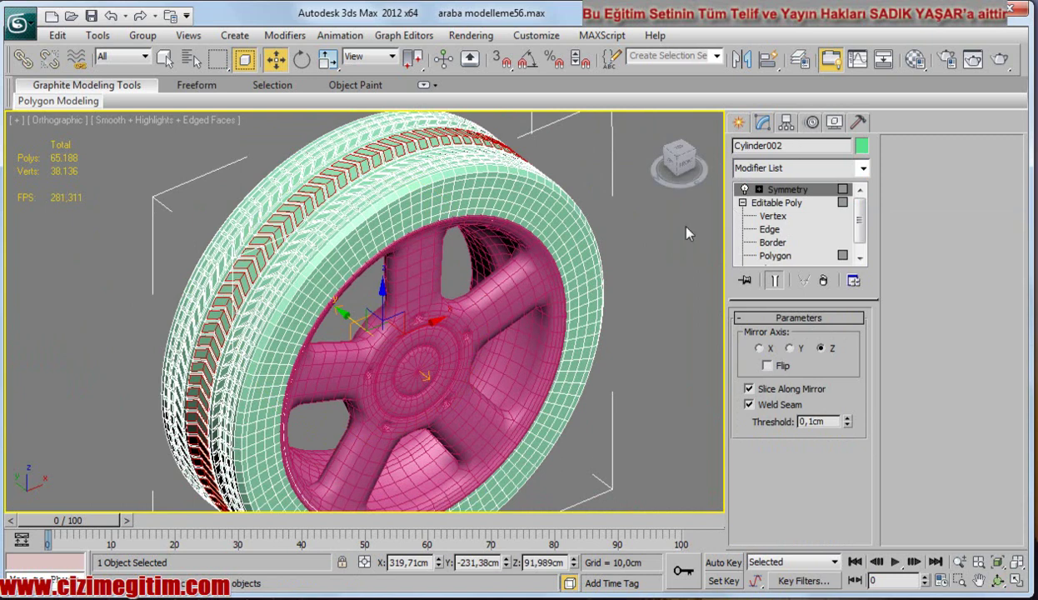
Deselect, hide edged faces with F4, frame the wheel and render a test image, then close it.
left_click(629, 323)
middle_click_drag(629, 323, 616, 359, "alt")
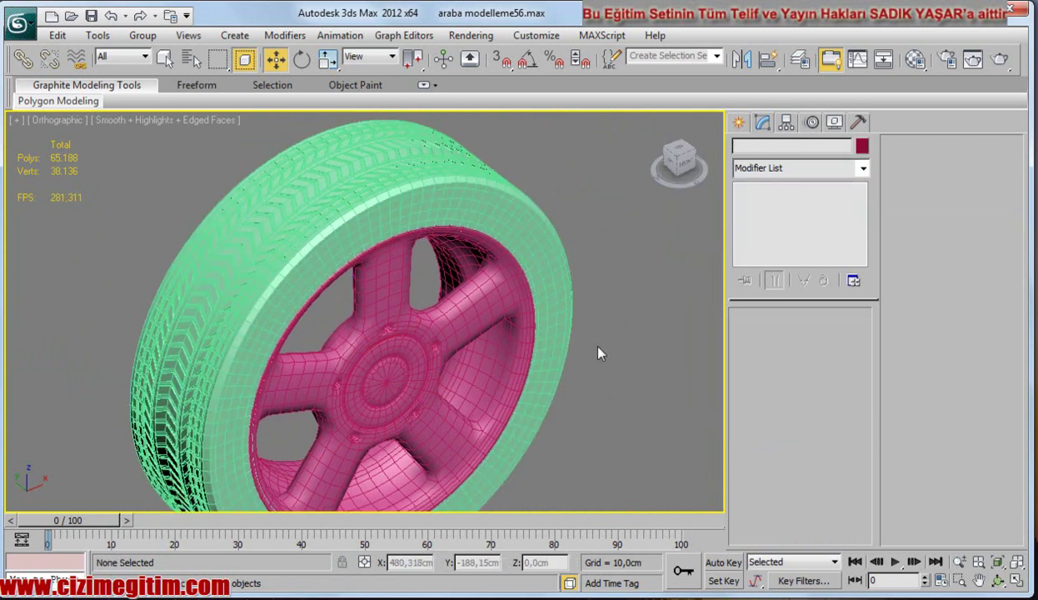
key("F4")
scroll(492, 250, "up", 1)
scroll(373, 271, "up", 1)
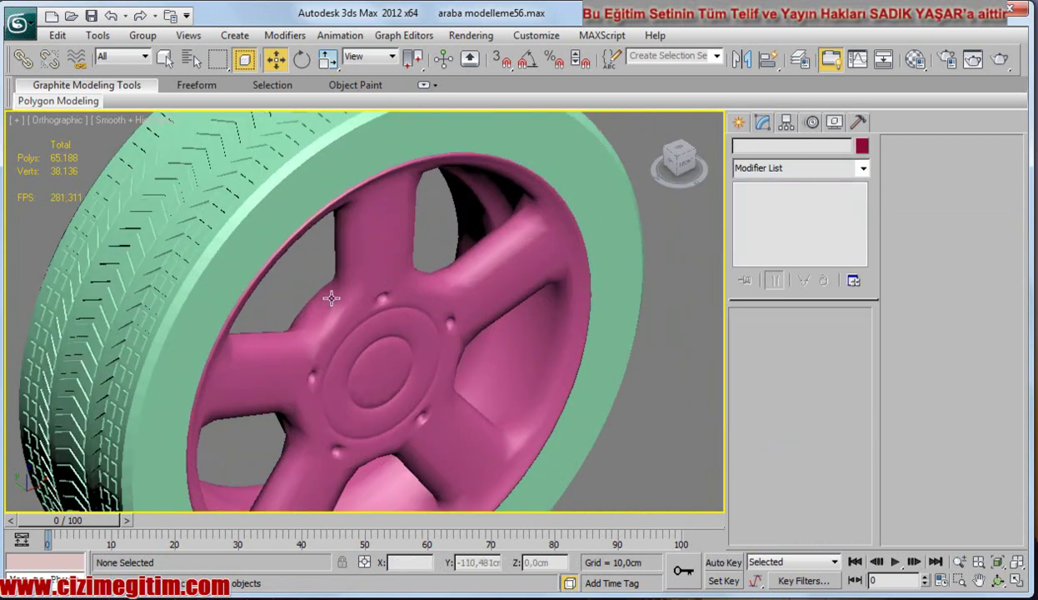
scroll(362, 276, "up", 1)
scroll(362, 277, "down", 3)
mouse_move(377, 321)
middle_mouse_down()
mouse_move(383, 276)
mouse_move(359, 323)
middle_mouse_up()
left_click(1000, 63)
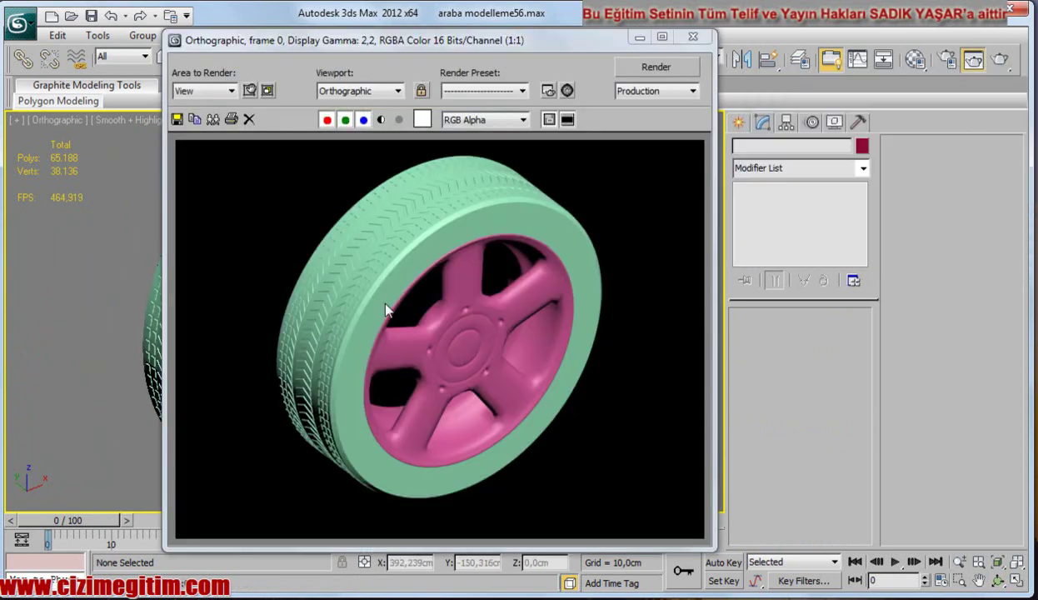
left_click(692, 36)
Select the green tire and open its object colour choices.
middle_click_drag(341, 225, 341, 259)
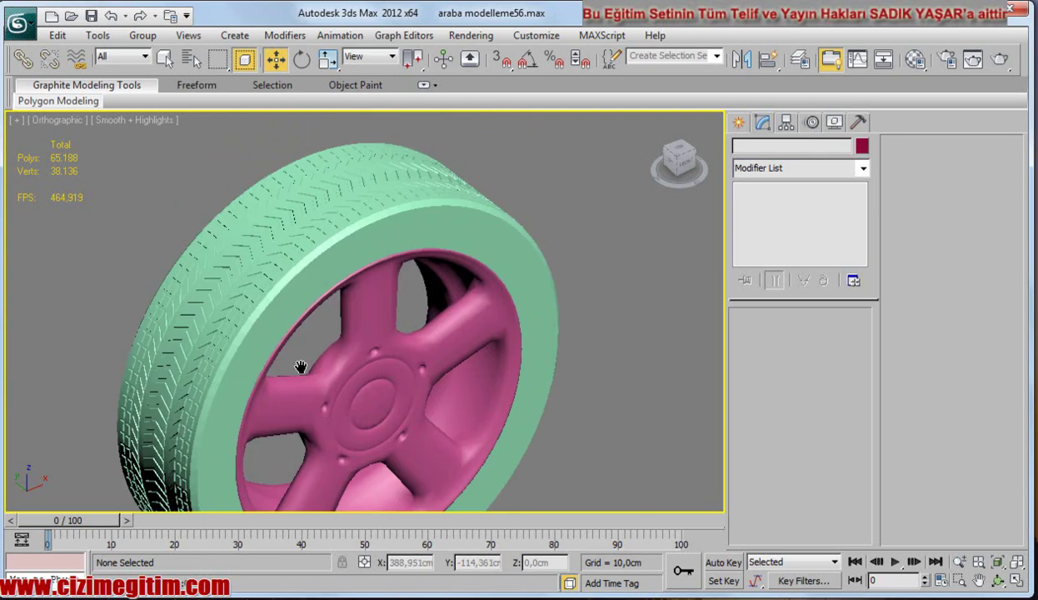
left_click(342, 259)
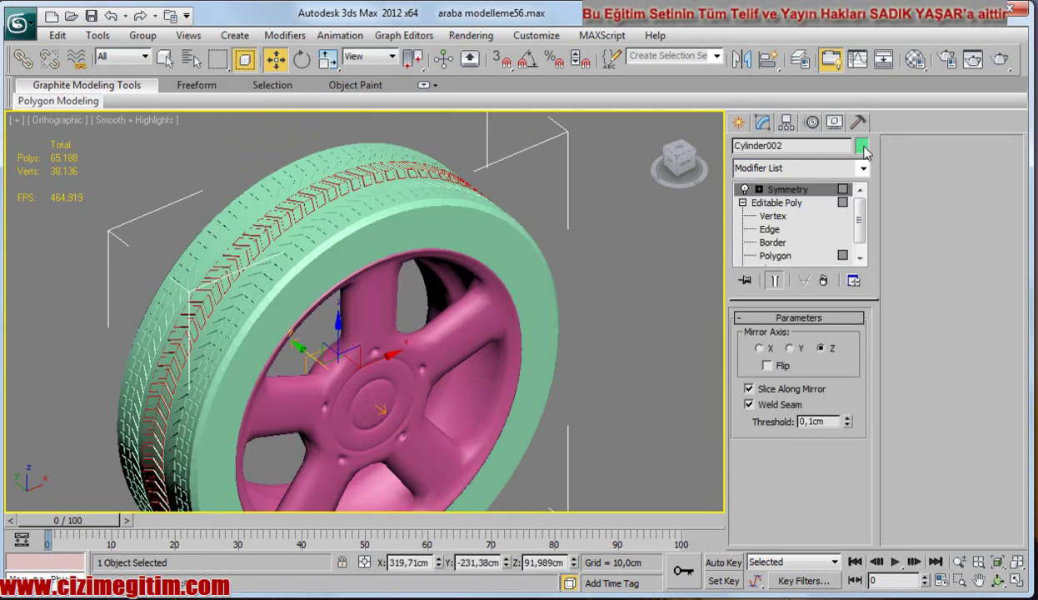
left_click(861, 146)
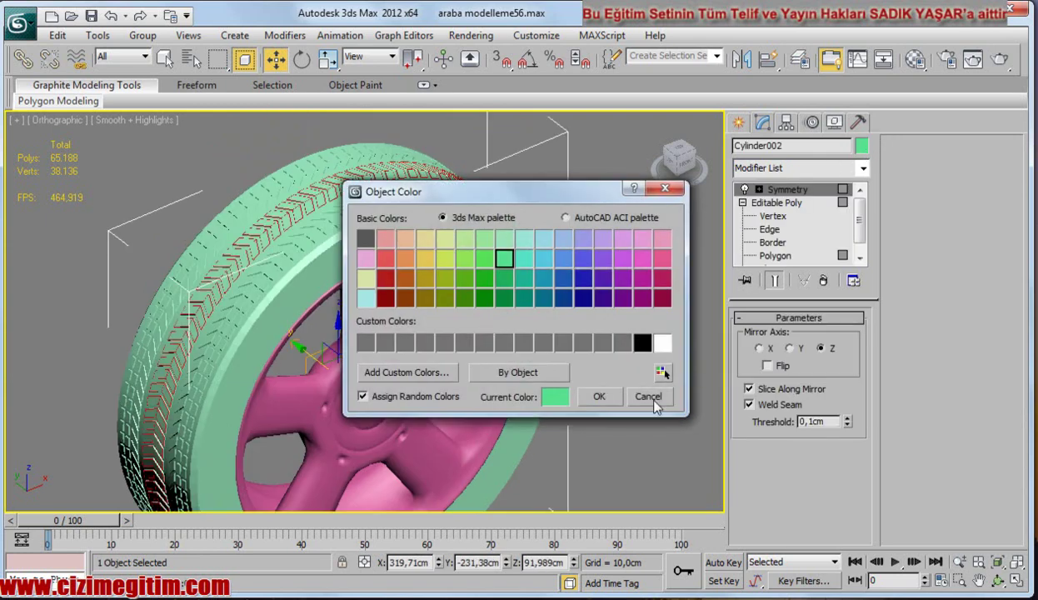